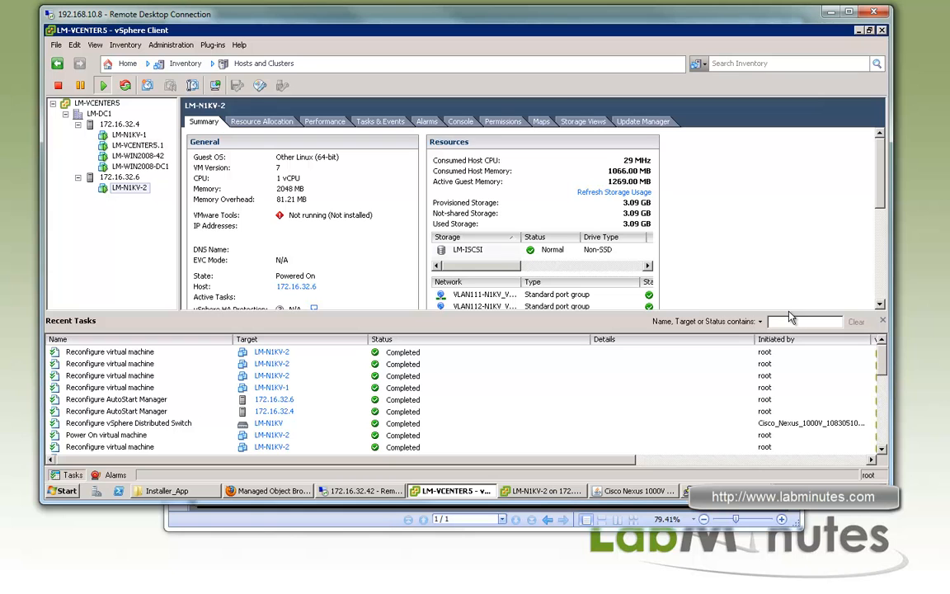
Step: Enlarge the inventory area and review the networking configuration of host 172.16.32.4, down to its VSM control and management port groups
left_click_drag(788, 313, 789, 361)
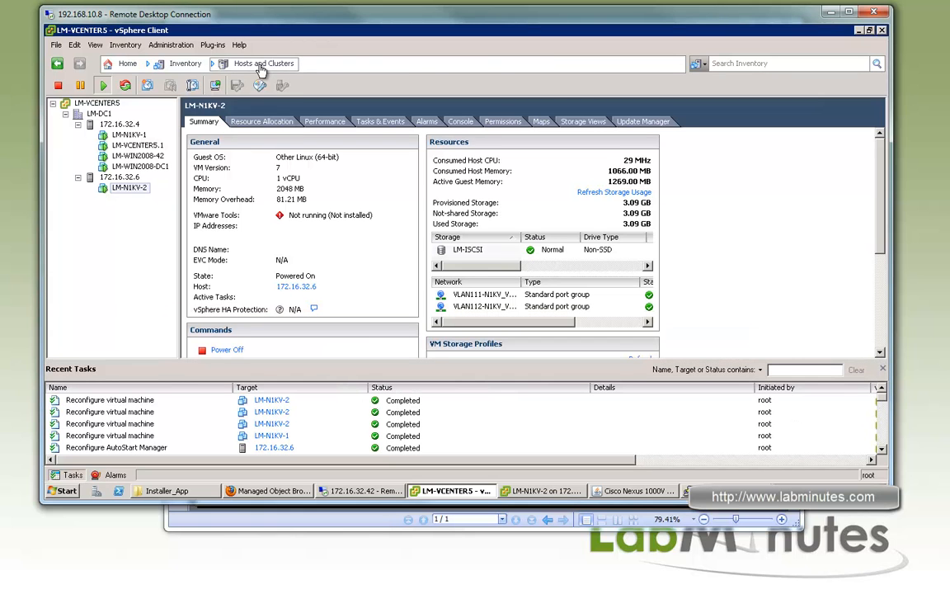
left_click(107, 123)
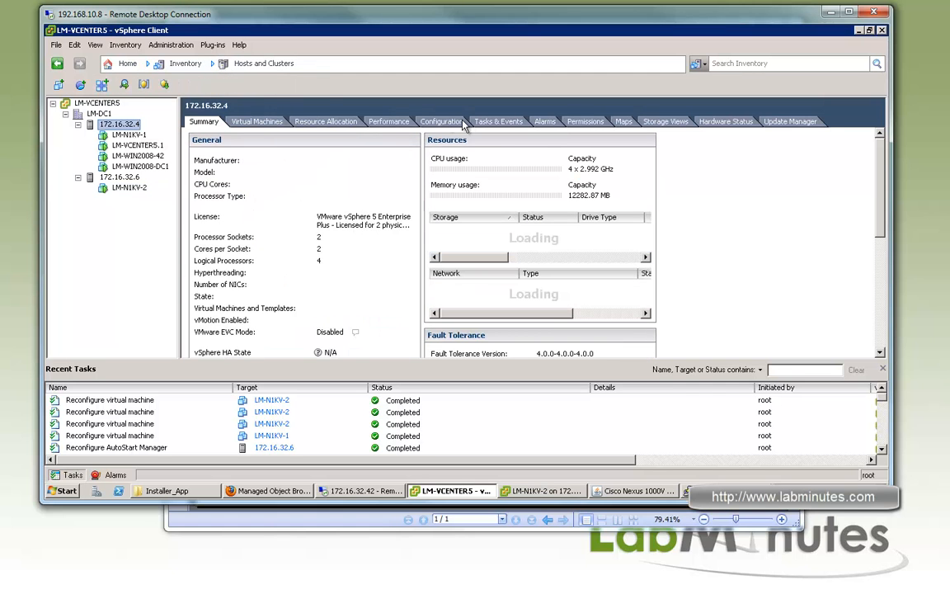
left_click(443, 122)
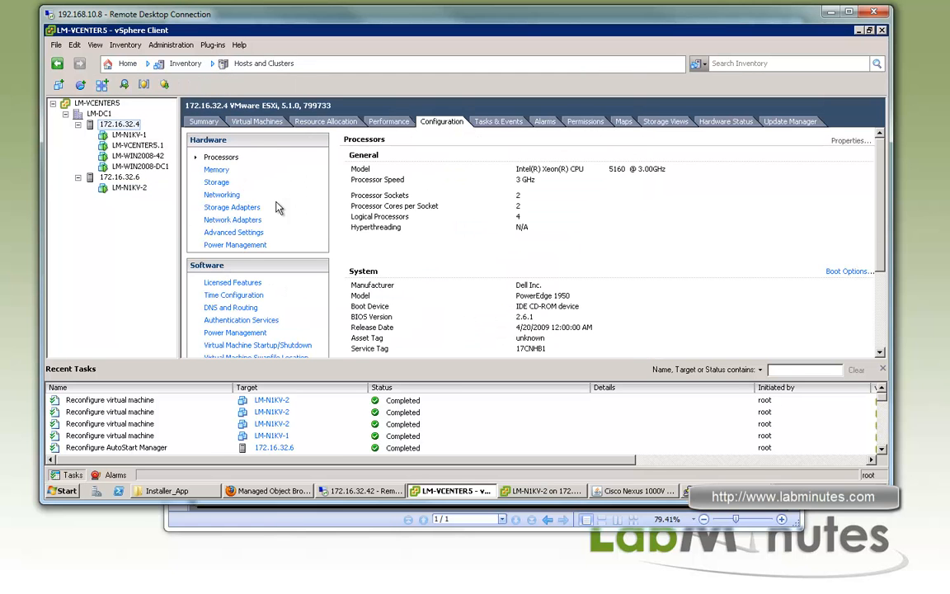
left_click(223, 195)
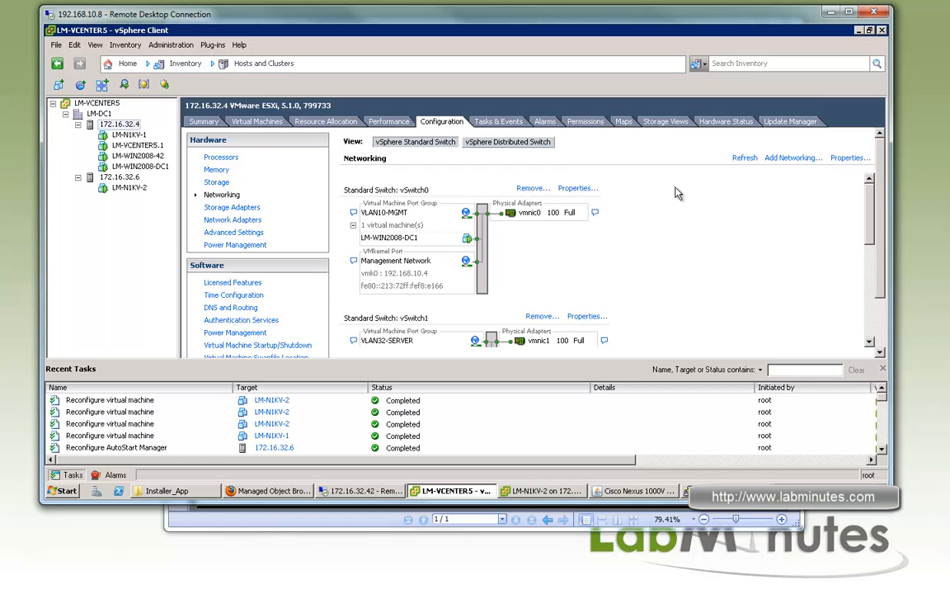
scroll(742, 235, "down", 5)
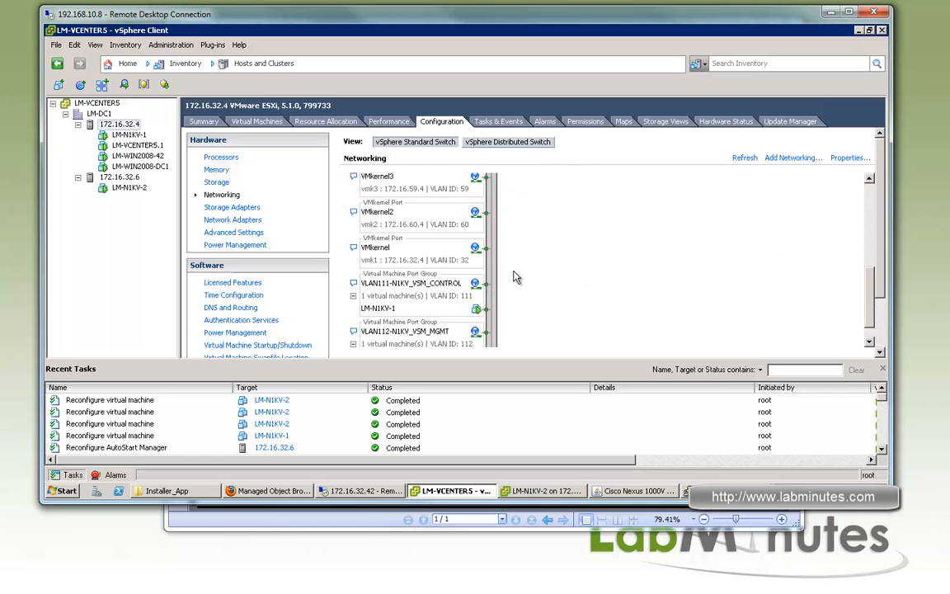
scroll(586, 282, "down", 1)
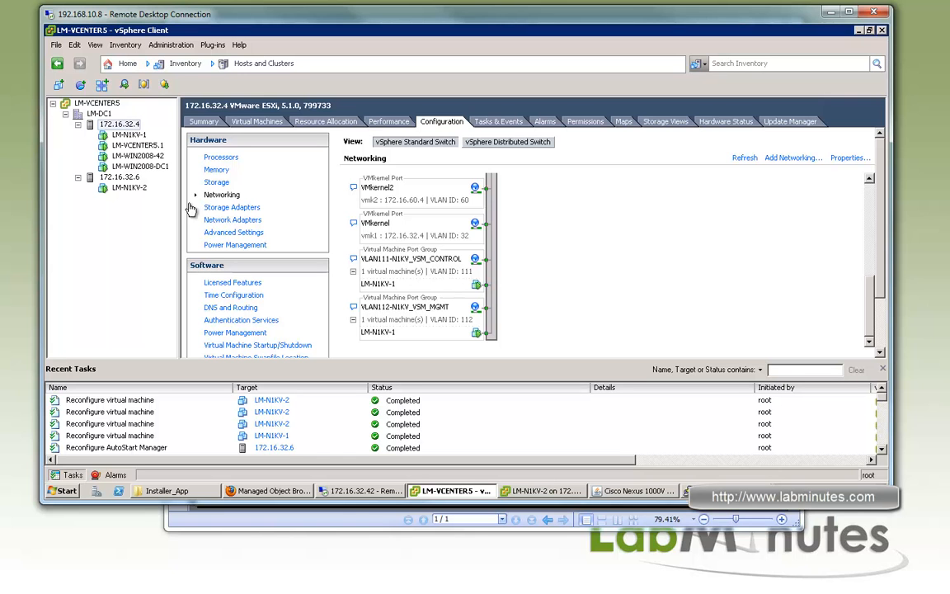
Step: Review the networking configuration of host 172.16.32.6, including the VMkernel ports and VSM port groups, and return to host 172.16.32.4
left_click(119, 176)
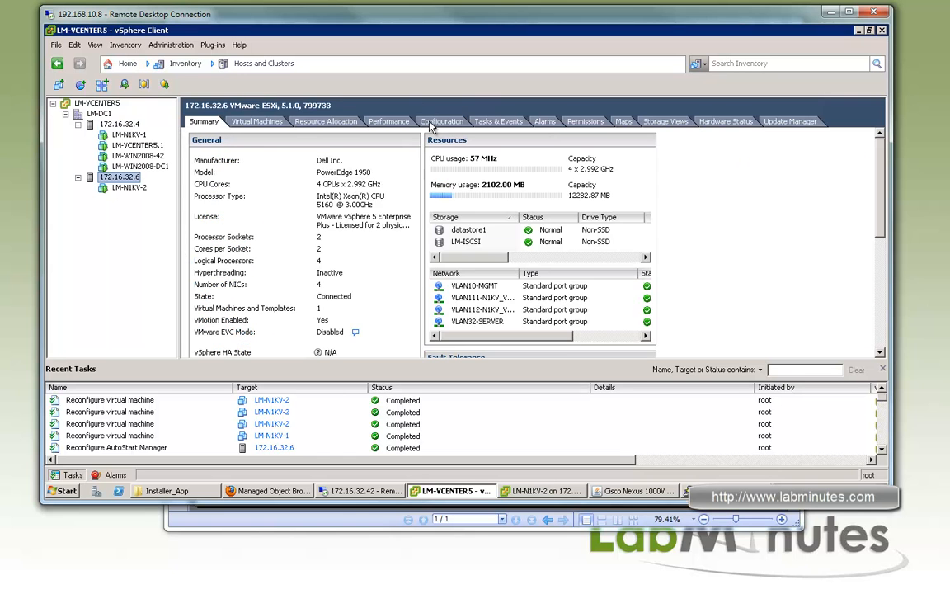
left_click(441, 122)
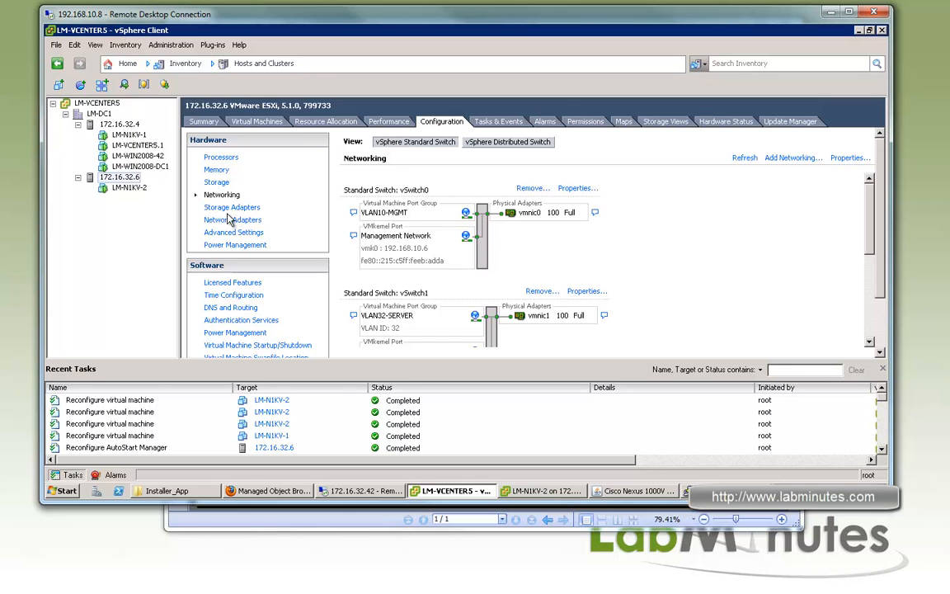
scroll(462, 273, "down", 10)
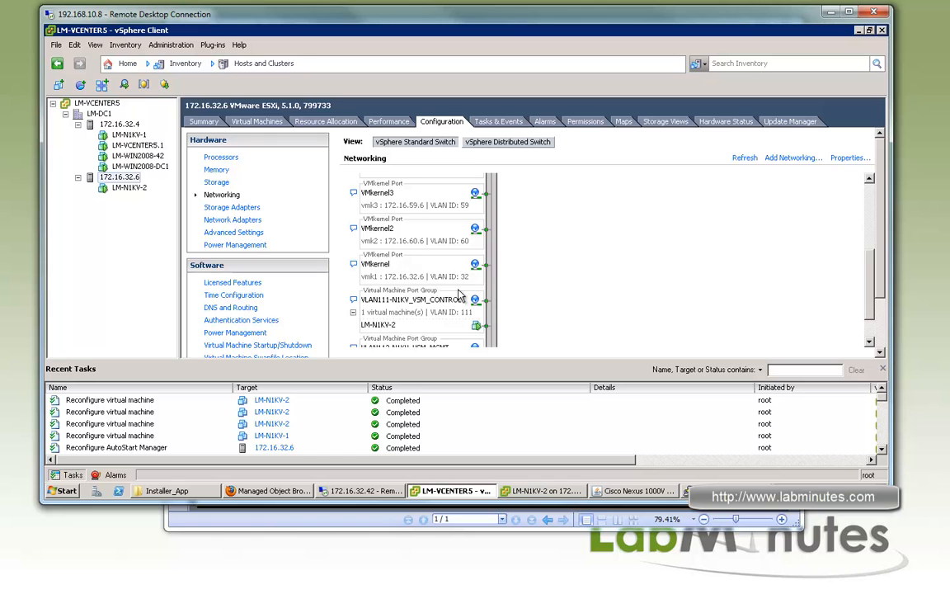
scroll(458, 296, "down", 2)
left_click(132, 125)
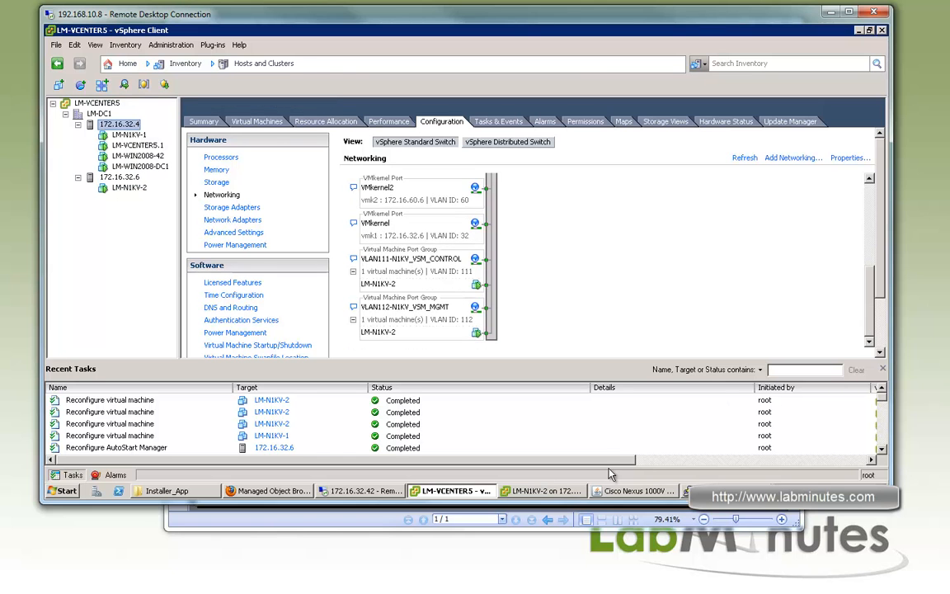
Step: In the Cisco Nexus 1000V Installer App, try to add modules using Install VIB and add module to Nexus 1000V with management VLAN 32
left_click(631, 490)
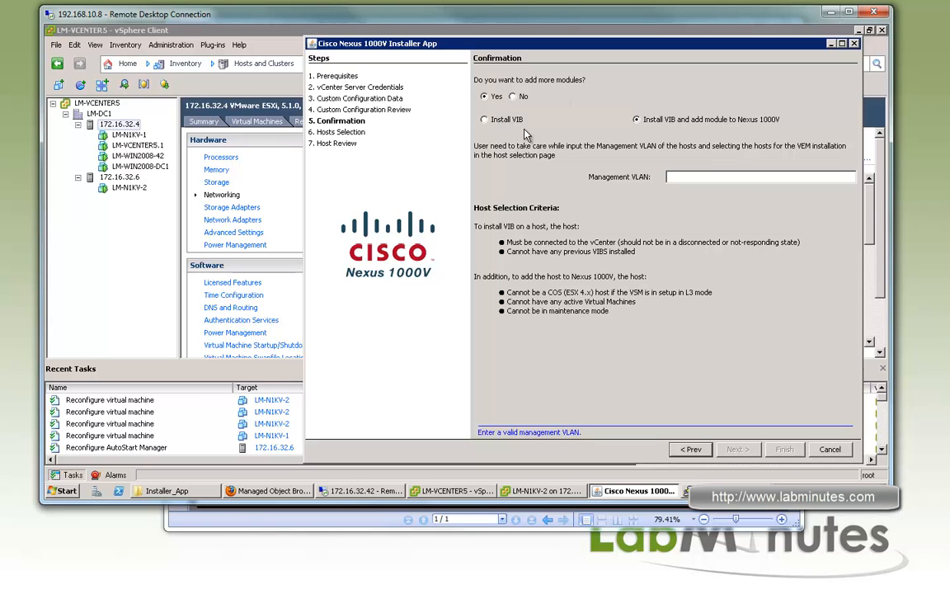
left_click(636, 120)
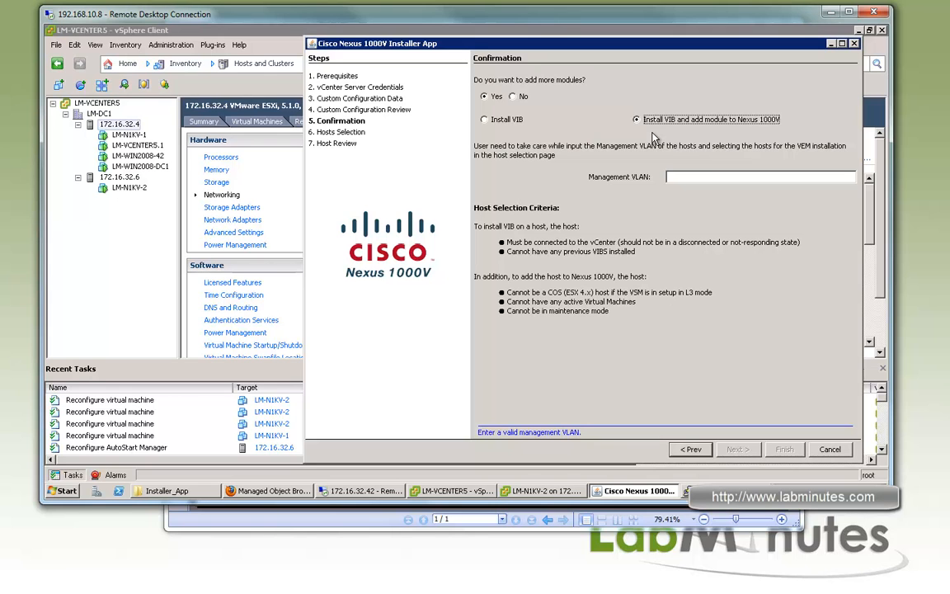
left_click(691, 178)
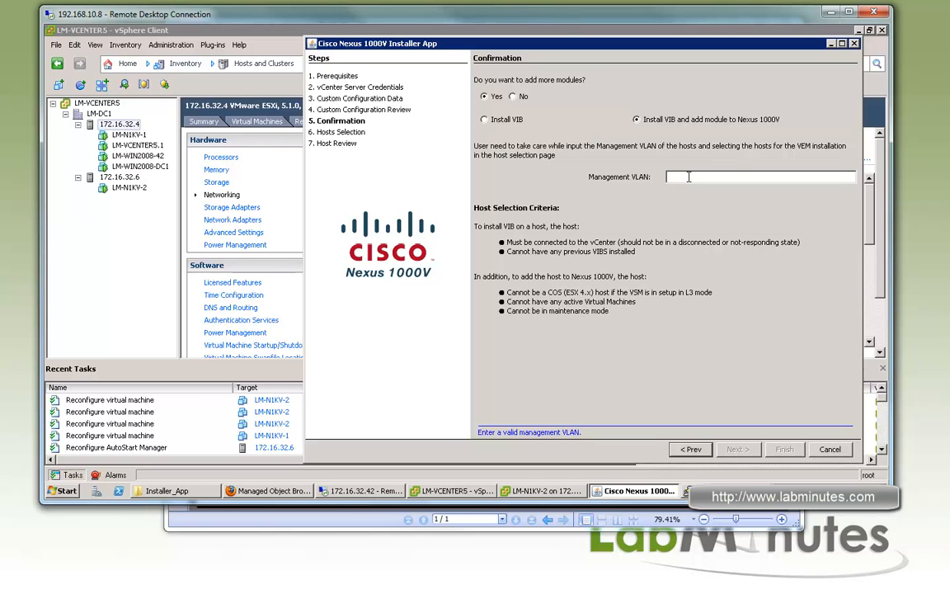
type("32")
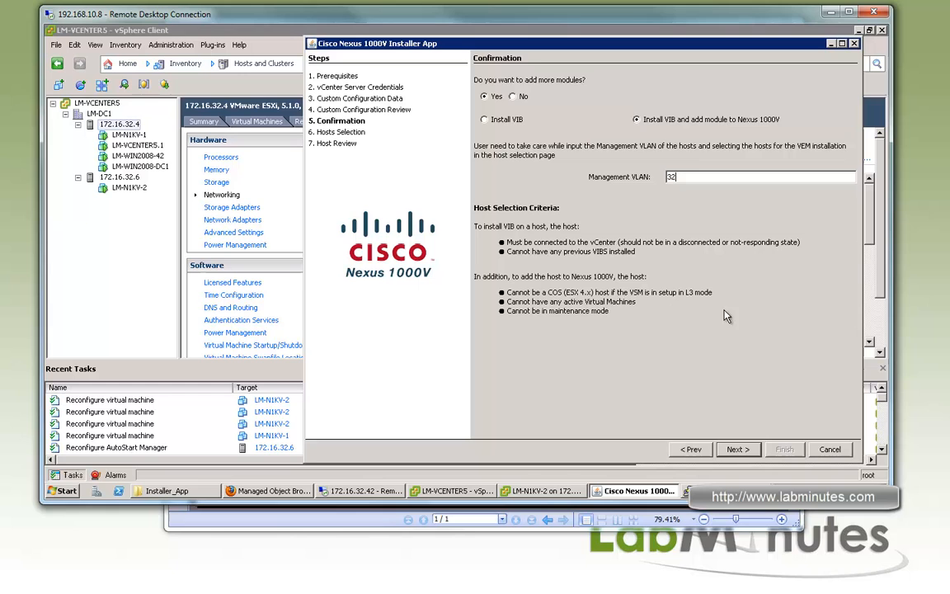
left_click(736, 450)
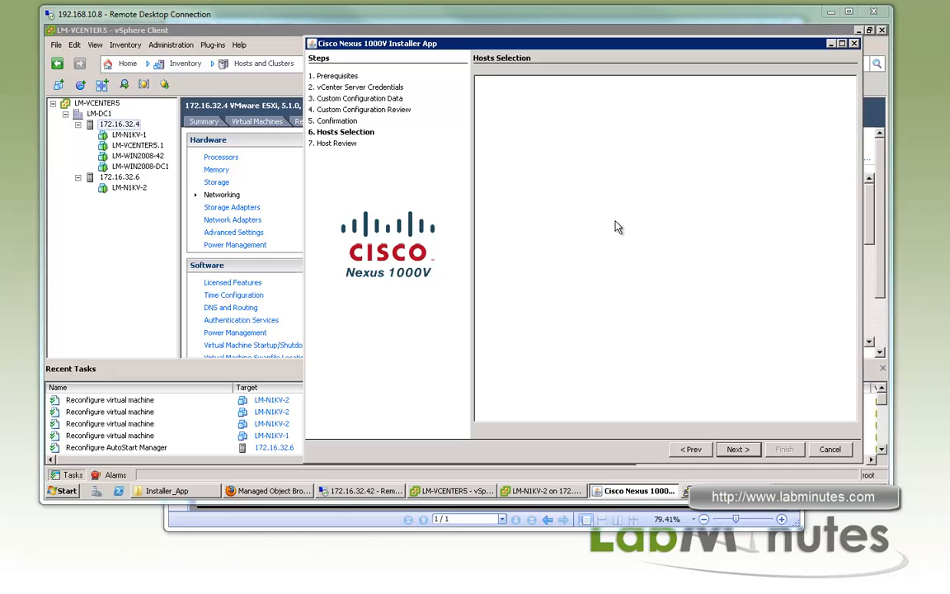
left_click(691, 450)
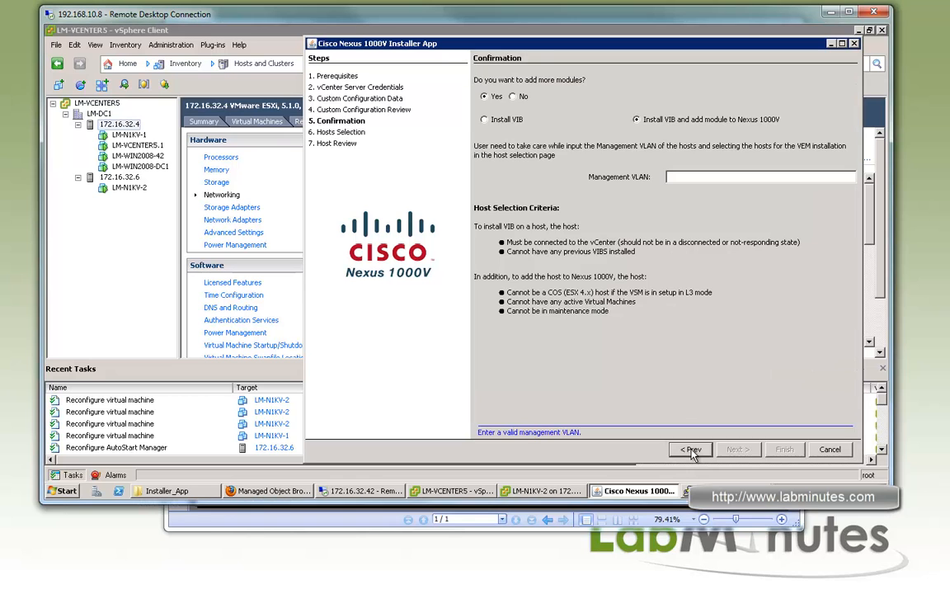
Step: In the vSphere Client, try to migrate LM-N1KV-2 to host 172.16.32.4 with the Change host option
left_click(239, 37)
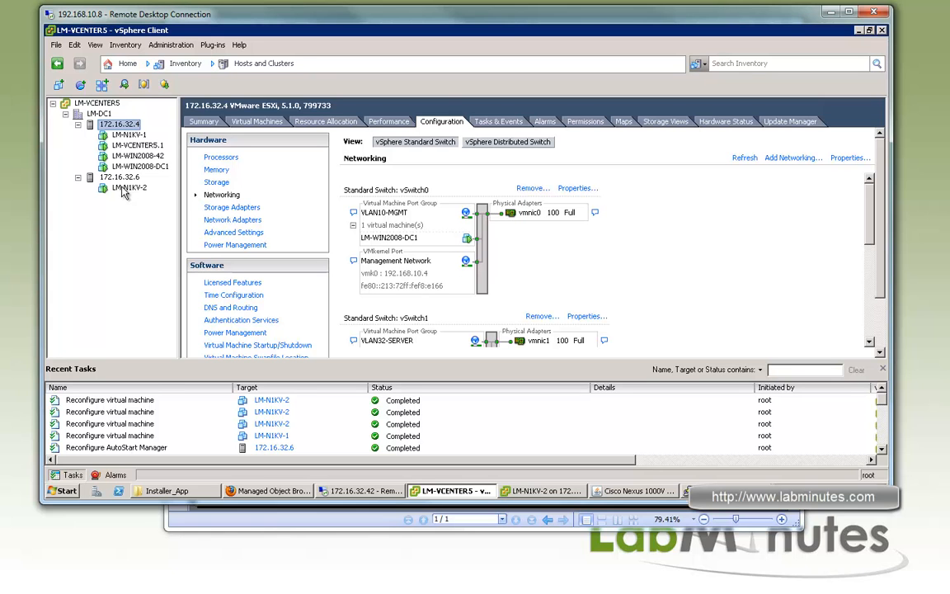
right_click(124, 189)
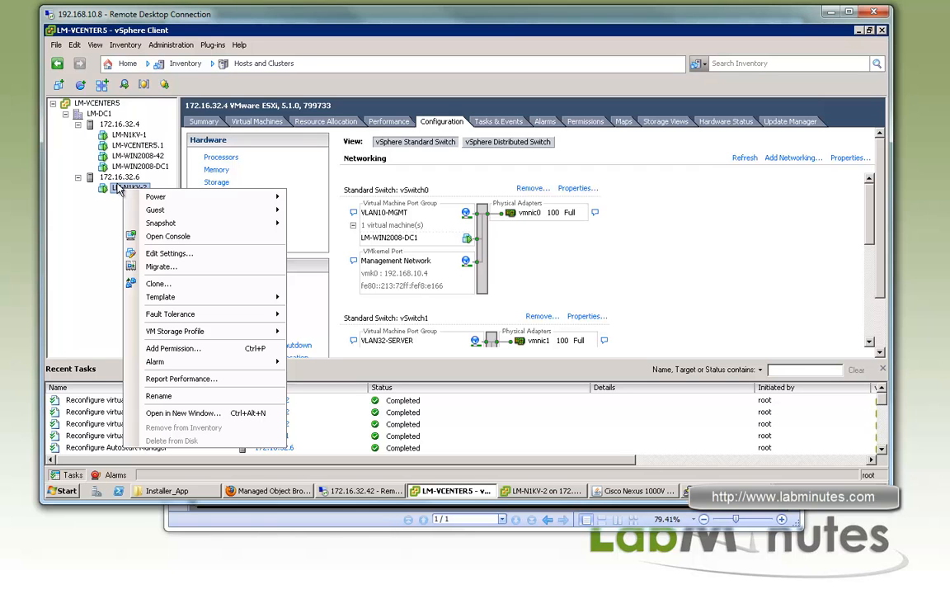
left_click(172, 271)
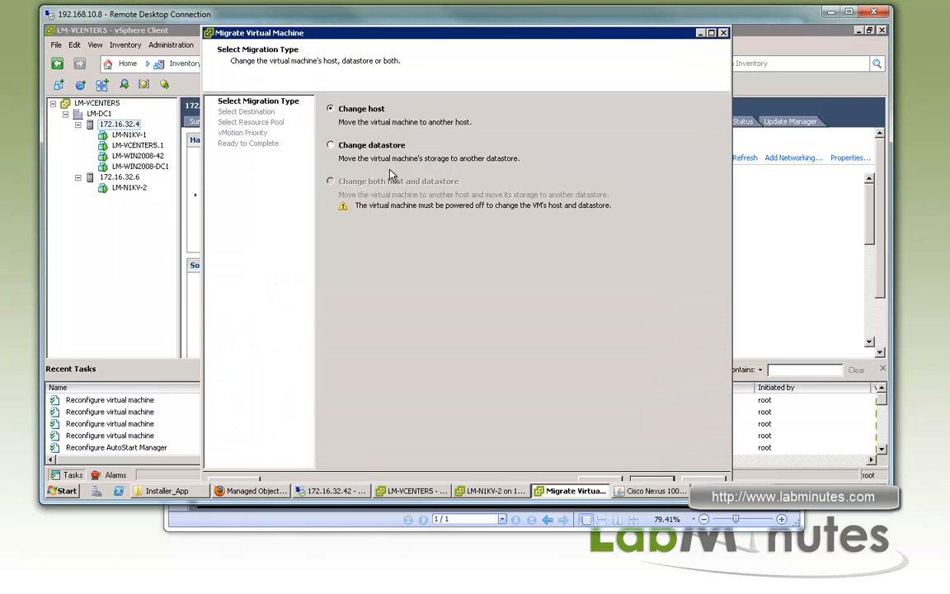
left_click(651, 479)
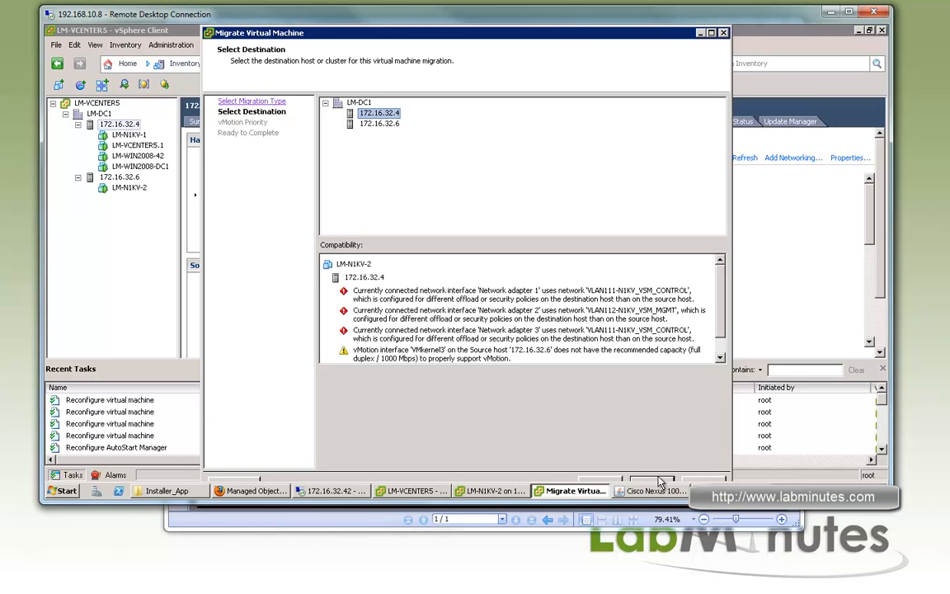
left_click_drag(661, 476, 670, 410)
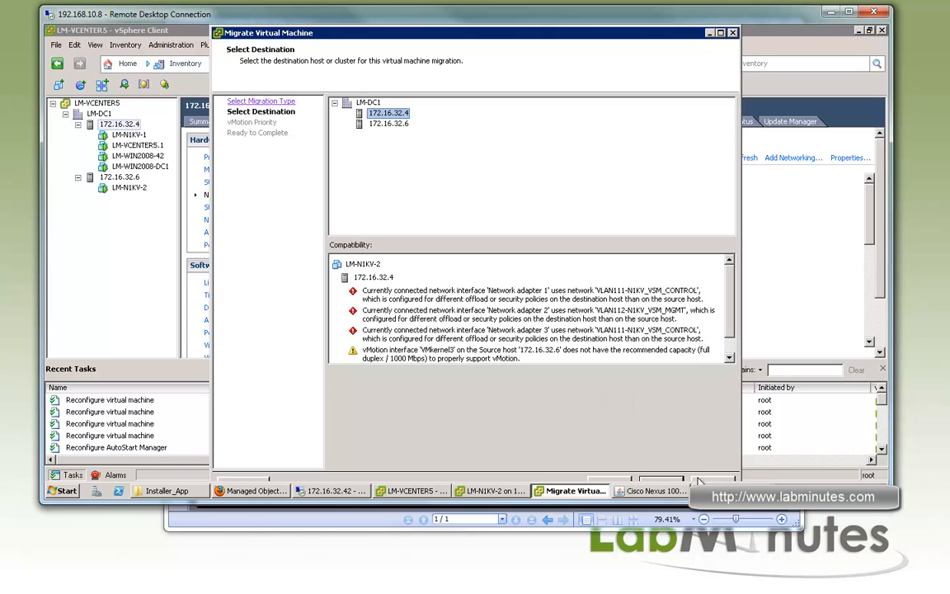
left_click(698, 481)
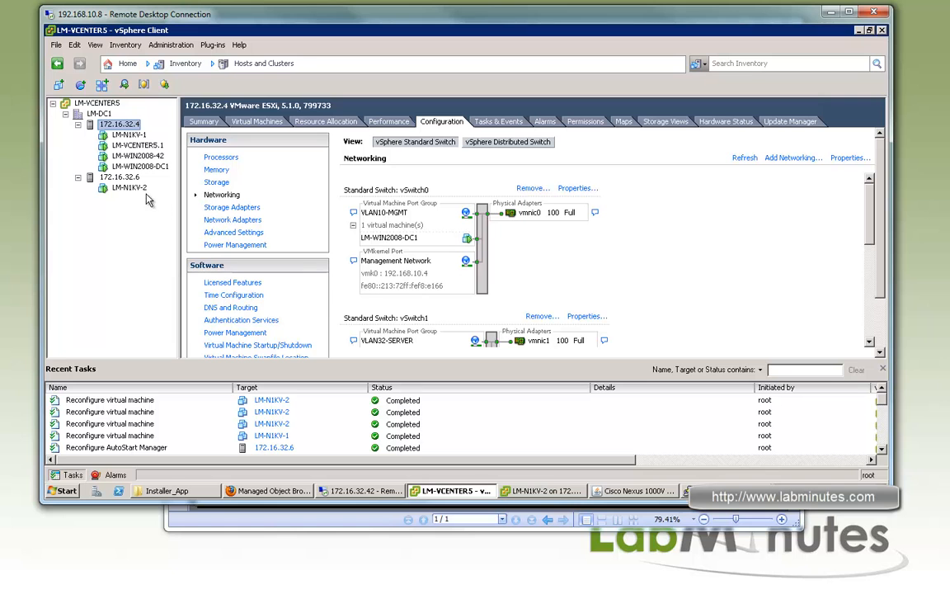
Step: Check the security policy exceptions of the VLAN111-N1KV_VSM_CONTROL port group in vSwitch1 on host 172.16.32.6
left_click(117, 174)
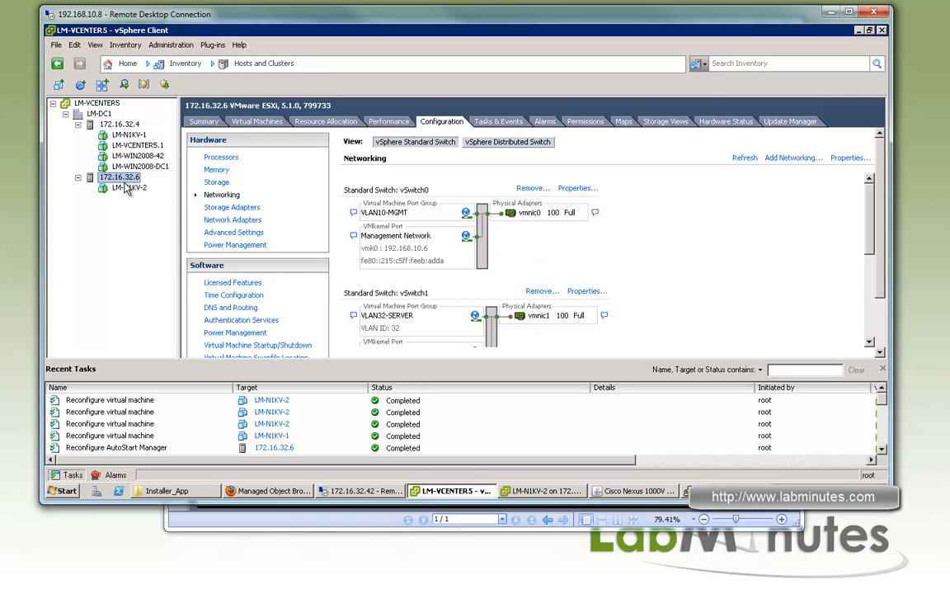
left_click(589, 294)
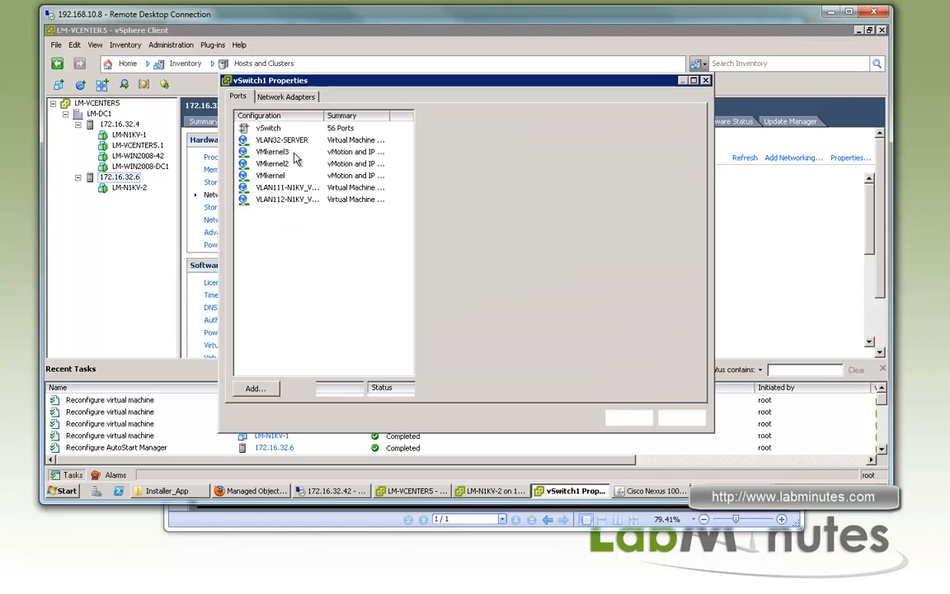
left_click(290, 191)
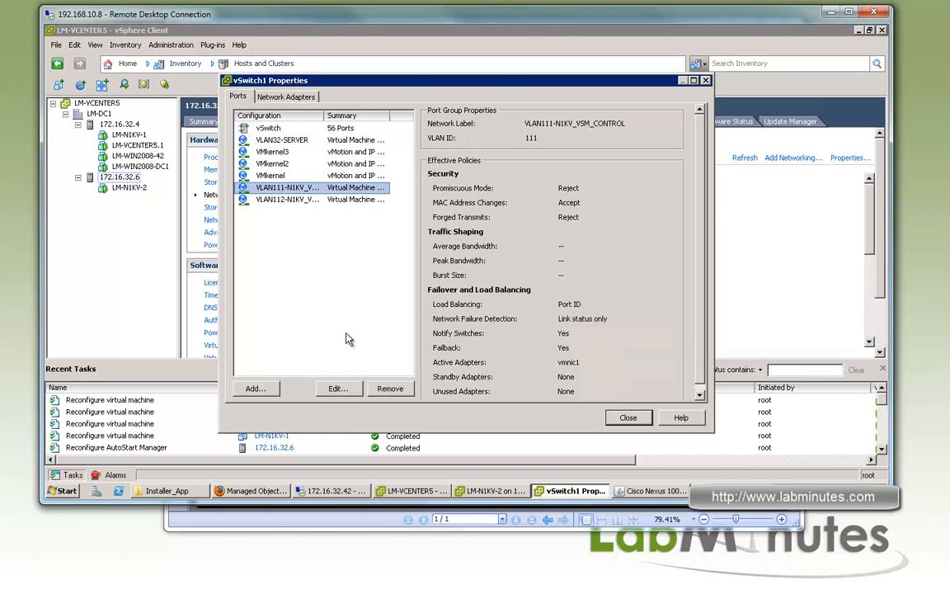
left_click(338, 388)
left_click(340, 71)
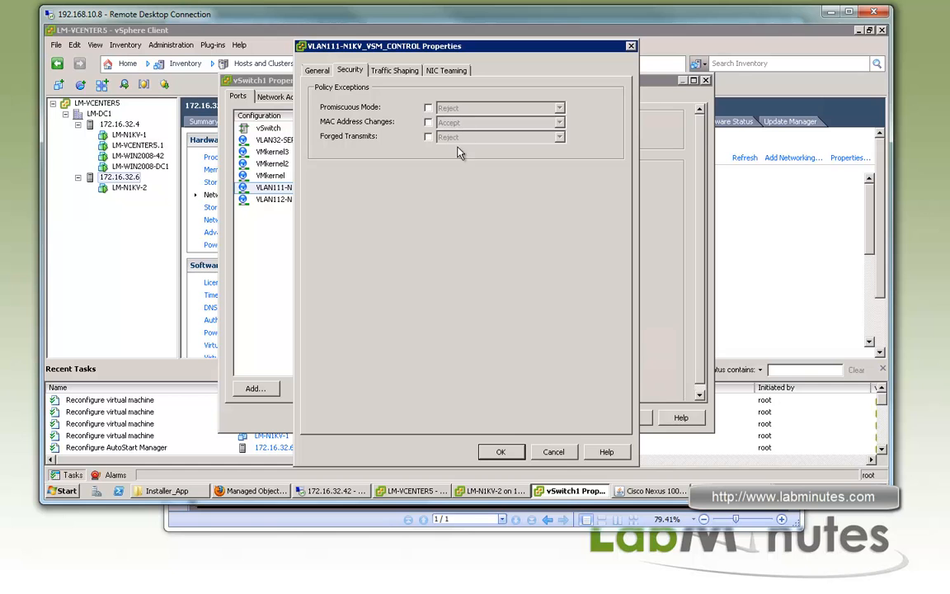
left_click(553, 451)
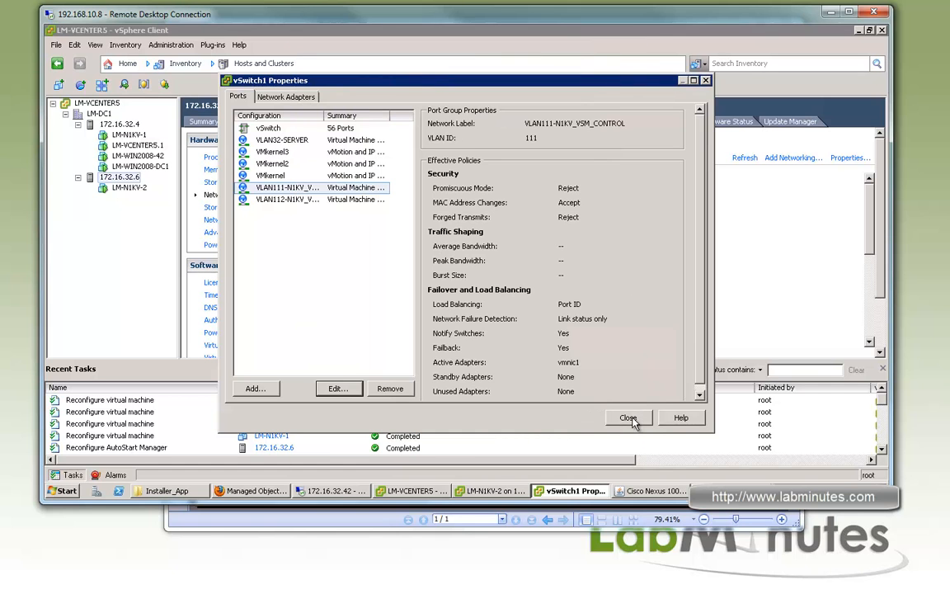
Step: Check the switch-level security policies of vSwitch1 on host 172.16.32.6 without changing them
left_click(268, 127)
left_click(338, 388)
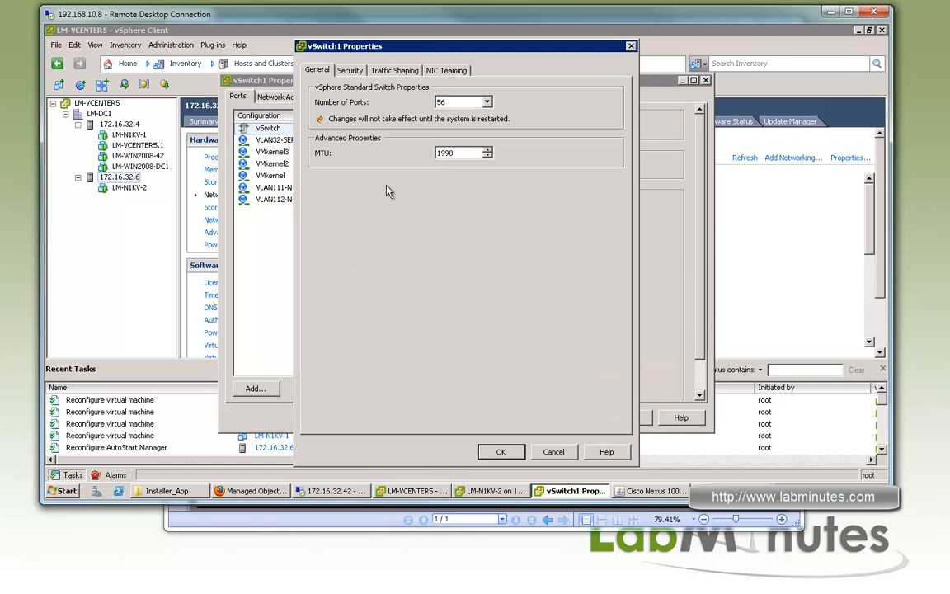
left_click(398, 71)
left_click(350, 70)
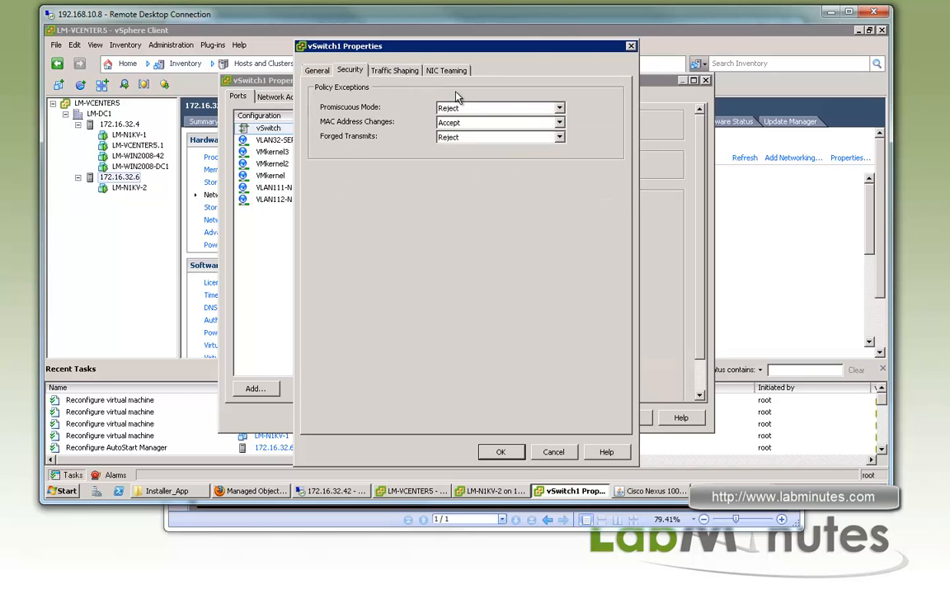
left_click(553, 452)
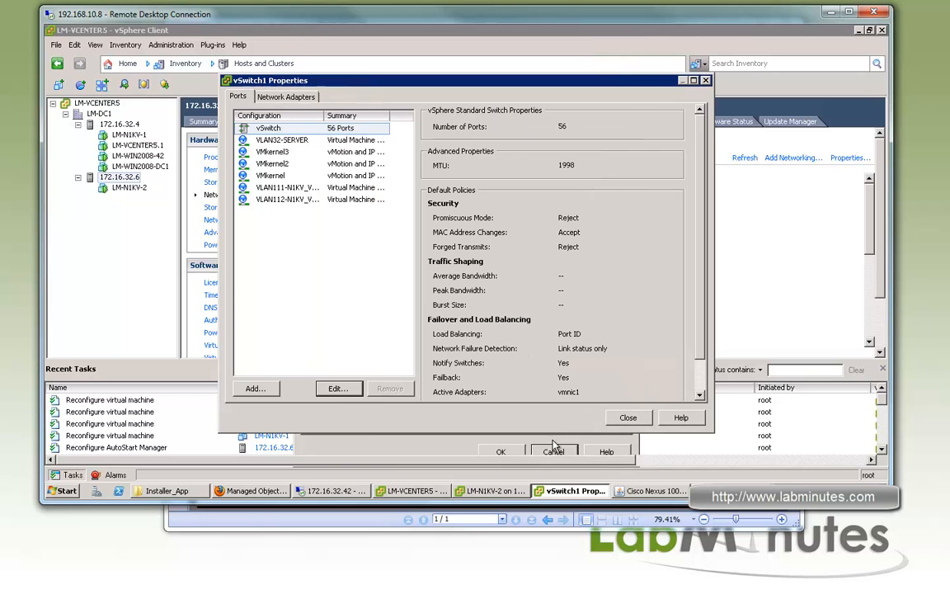
left_click(620, 418)
Step: Check the switch-level security policies of vSwitch1 on host 172.16.32.4 for comparison
left_click(122, 124)
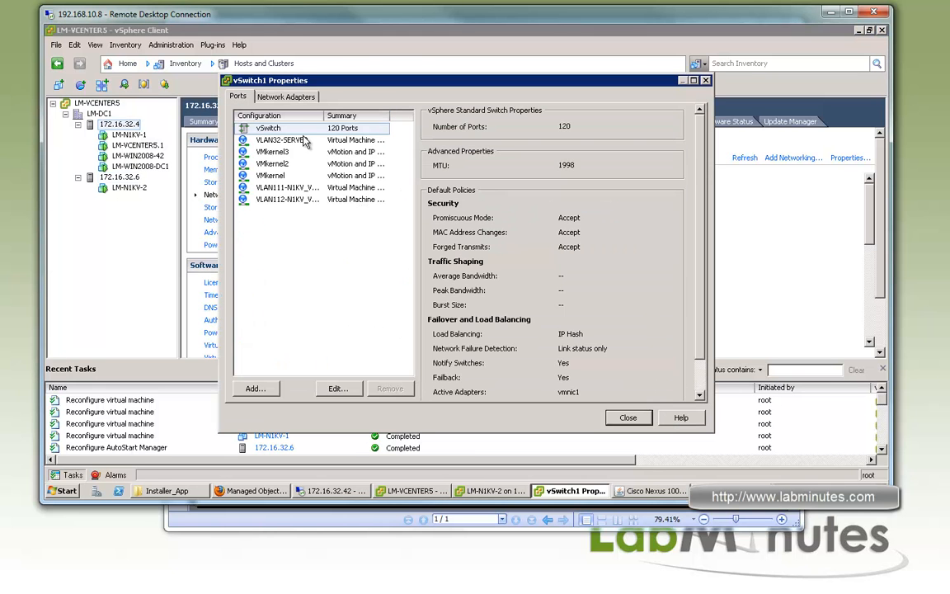
left_click(355, 393)
left_click(394, 70)
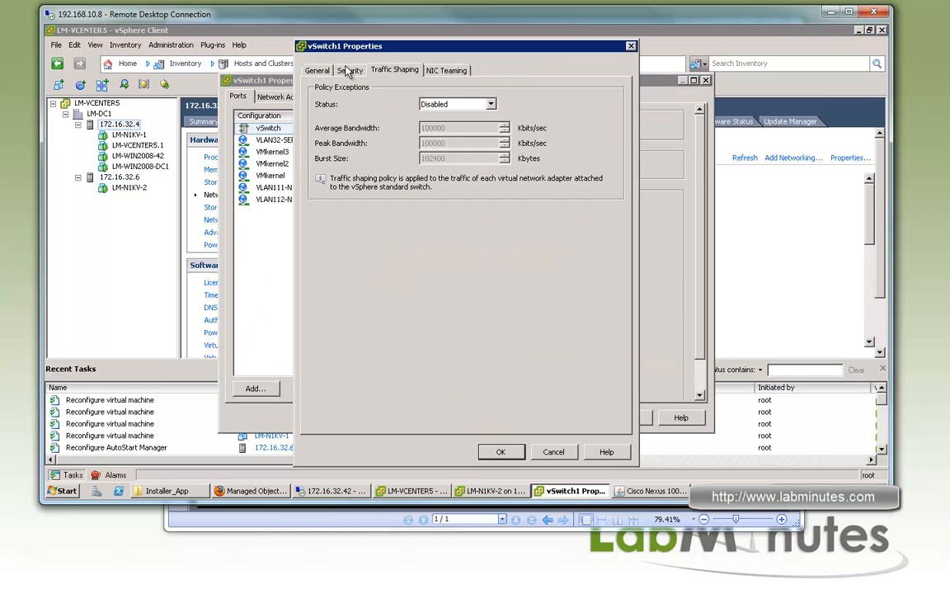
left_click(348, 70)
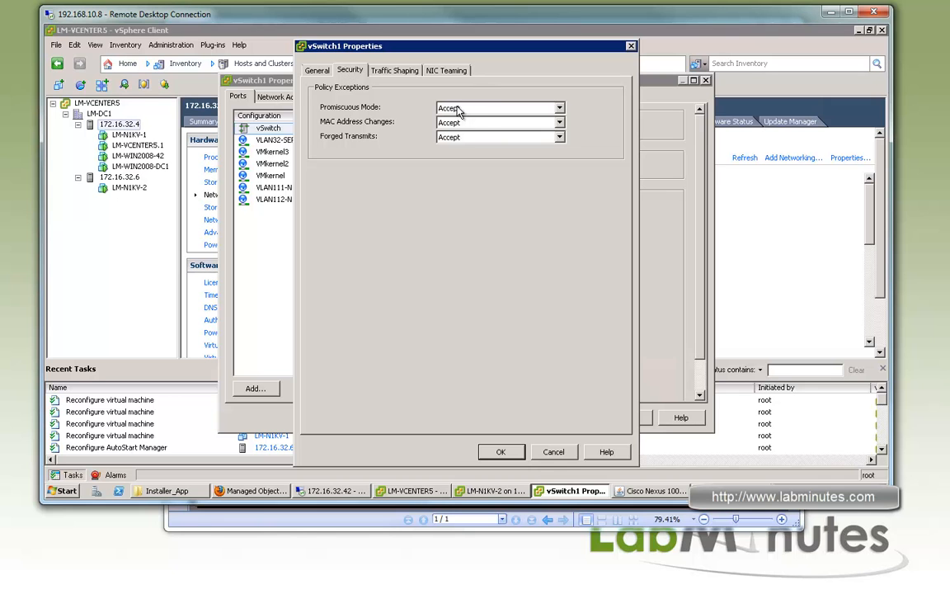
left_click(554, 451)
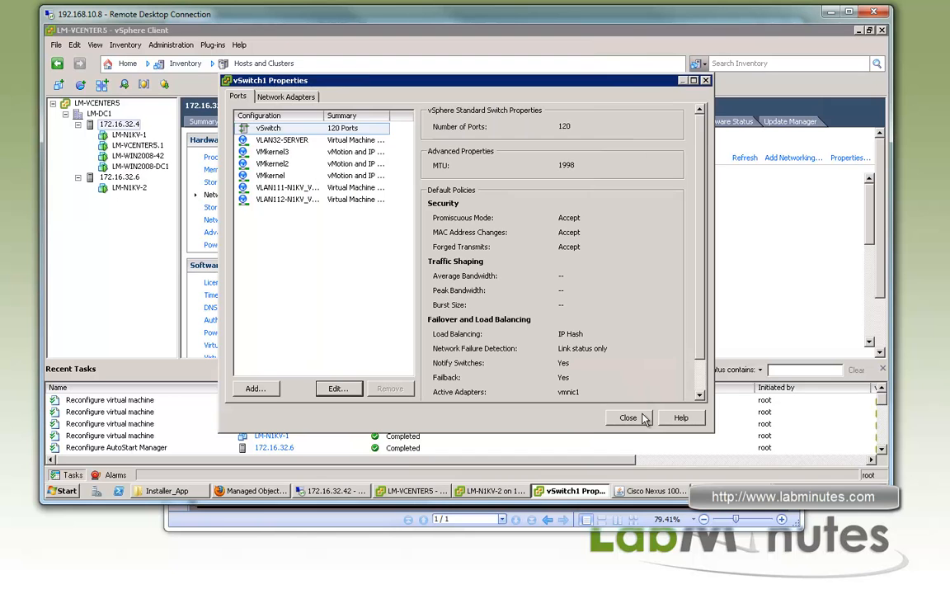
Step: Set Promiscuous Mode and Forged Transmits to Accept in the switch-level security policies of vSwitch1 on host 172.16.32.6
left_click(128, 179)
left_click(582, 292)
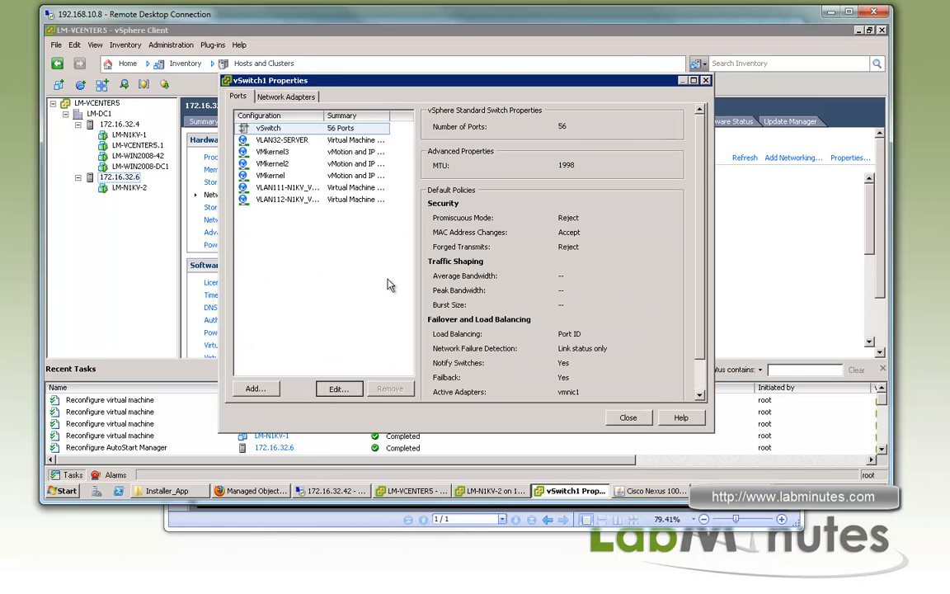
left_click(350, 70)
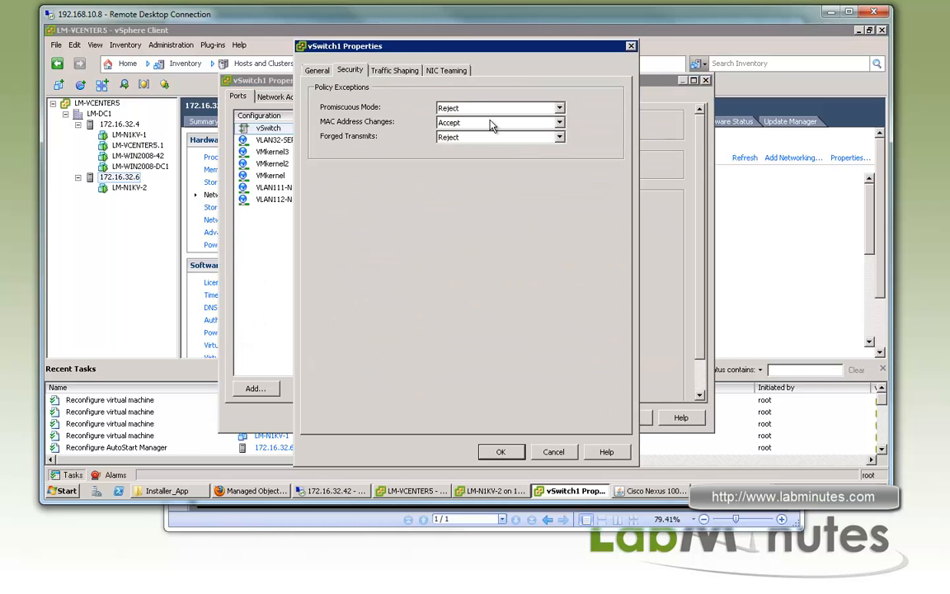
left_click(466, 108)
left_click(466, 120)
left_click(470, 138)
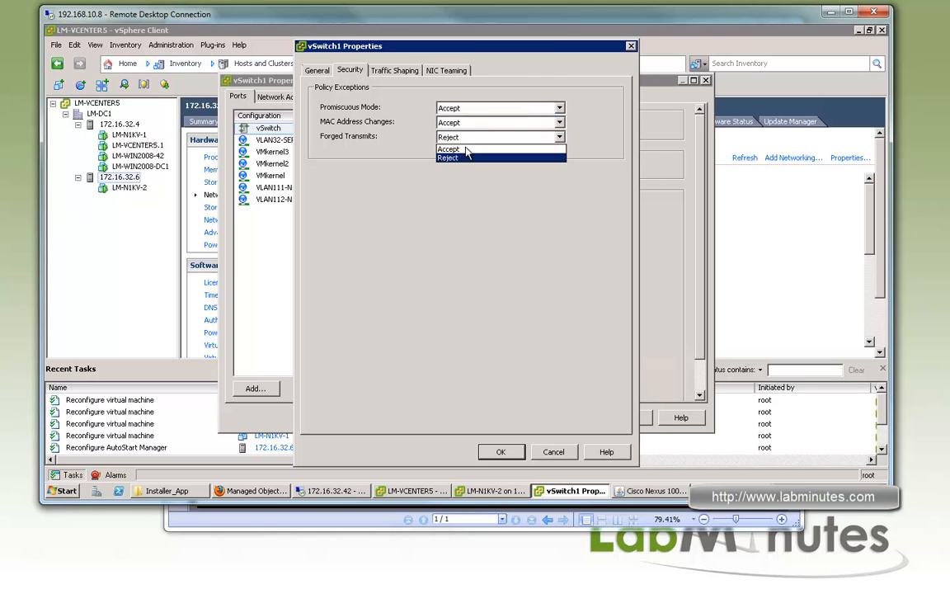
left_click(466, 156)
left_click(500, 452)
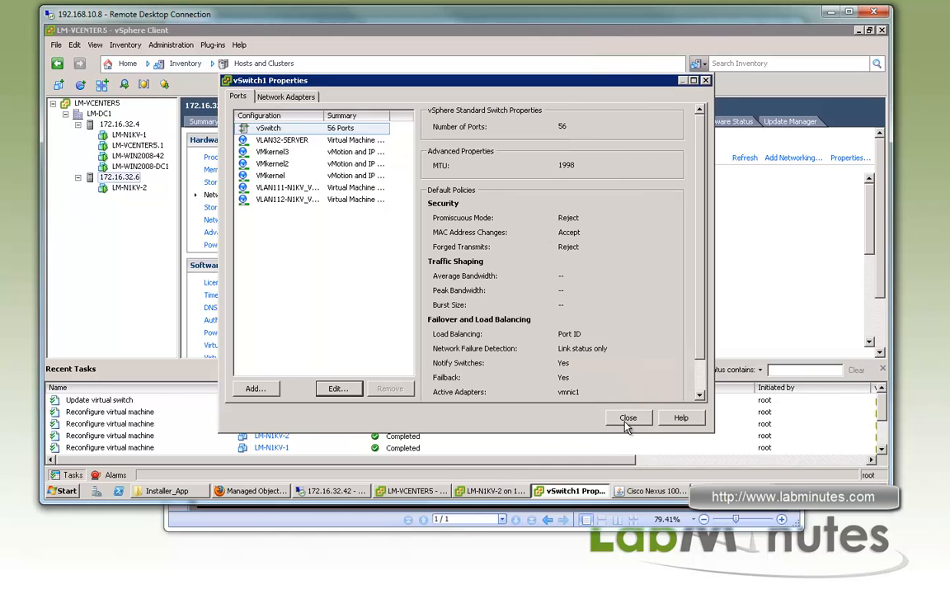
left_click(627, 418)
Step: Migrate LM-N1KV-2 to host 172.16.32.4 using the Change host option with high vMotion priority
right_click(129, 187)
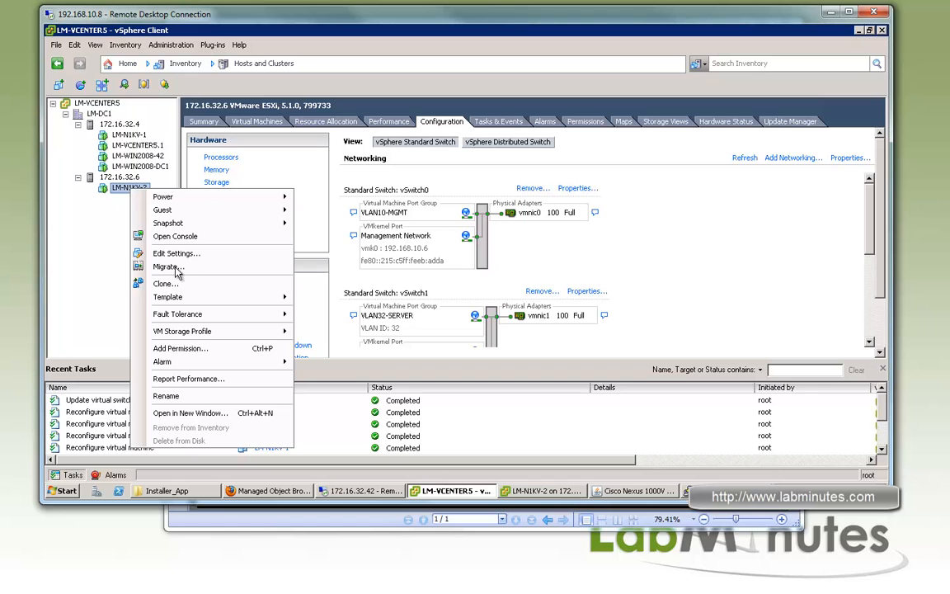
left_click(377, 191)
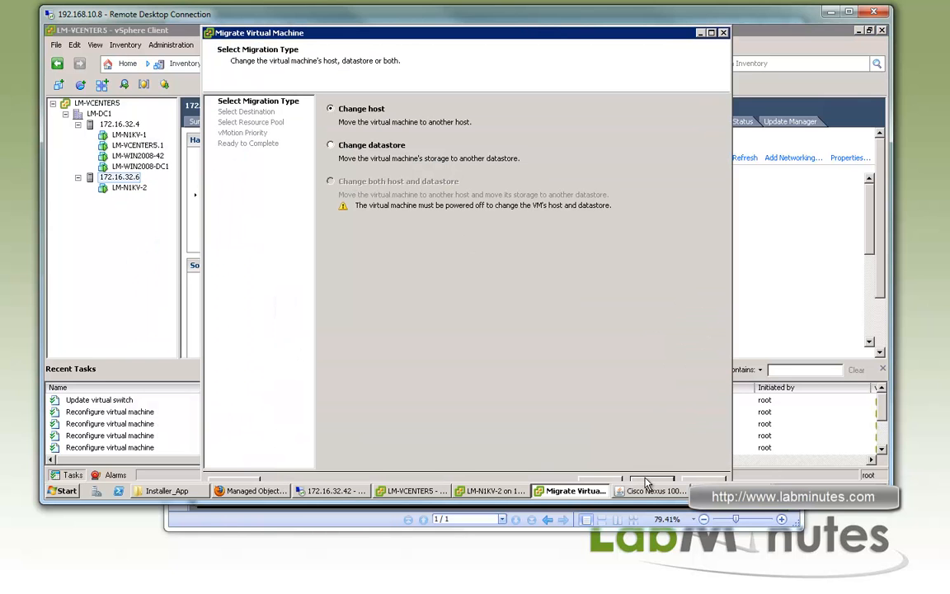
left_click(647, 482)
left_click(379, 123)
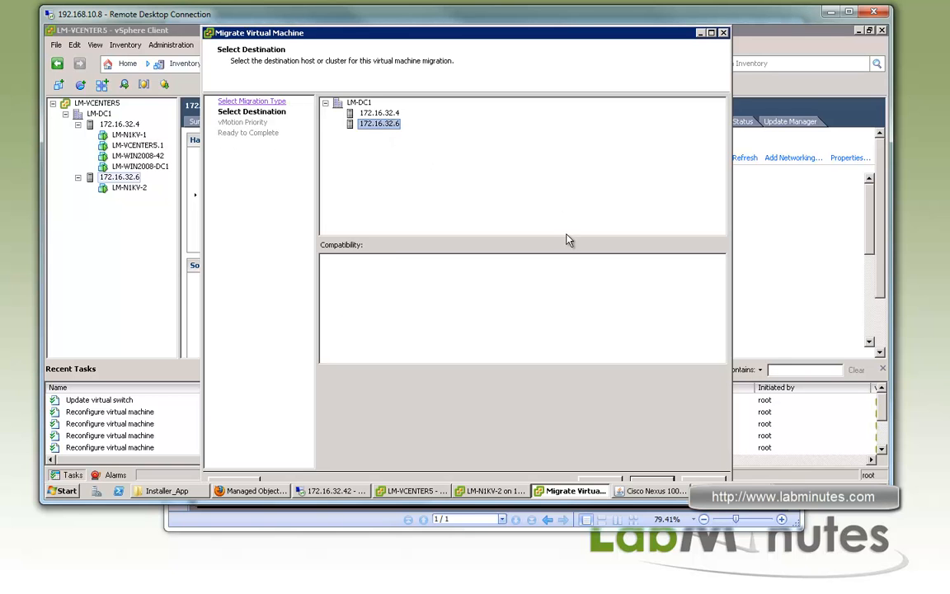
left_click(651, 482)
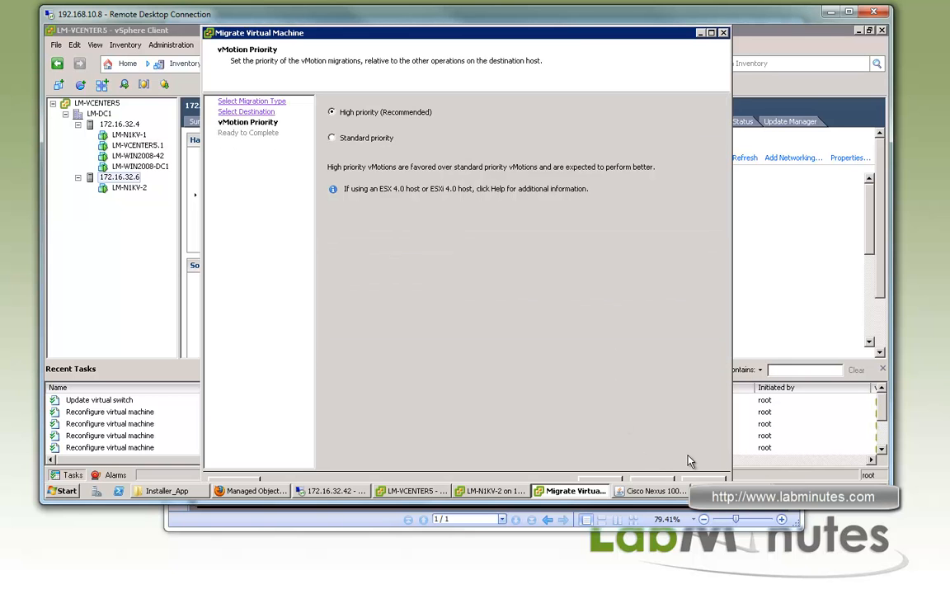
left_click(651, 482)
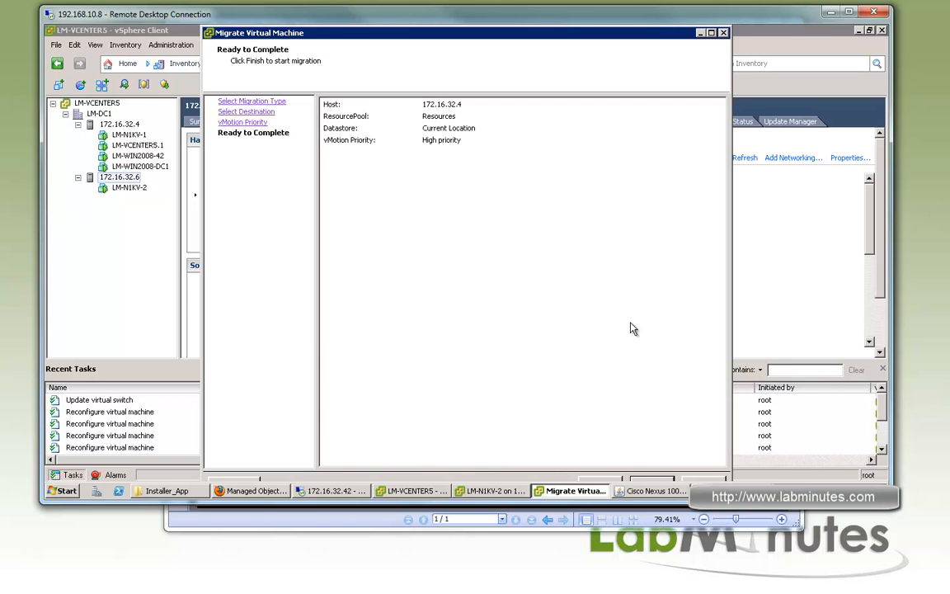
left_click(651, 483)
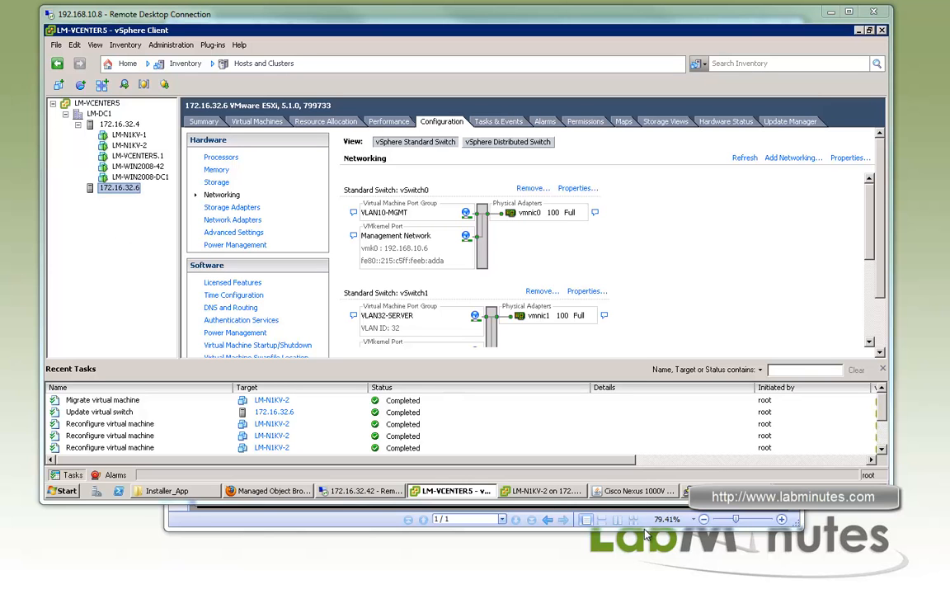
Step: In the Cisco Nexus 1000V Installer App, set the management VLAN to 32 for installing the VIB and adding a module
left_click(642, 498)
left_click(640, 497)
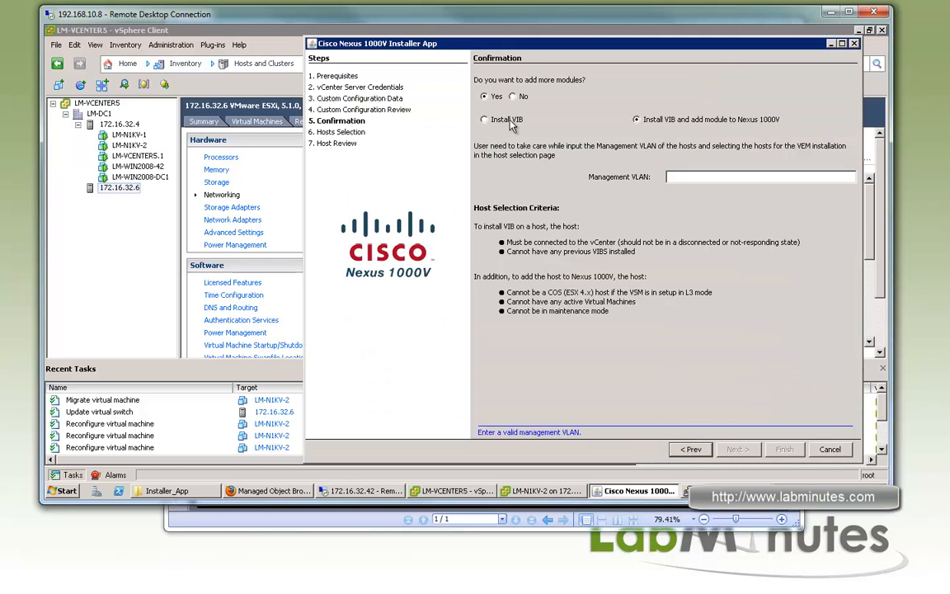
left_click(695, 176)
type("32")
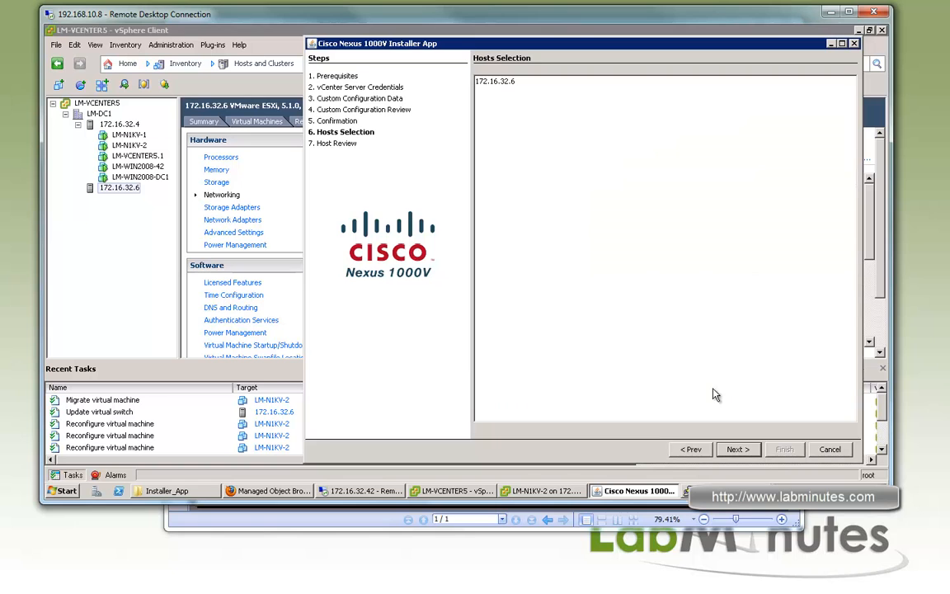
Step: Select host 172.16.32.6 for the VEM installation, review the host details and start the installation
left_click(508, 82)
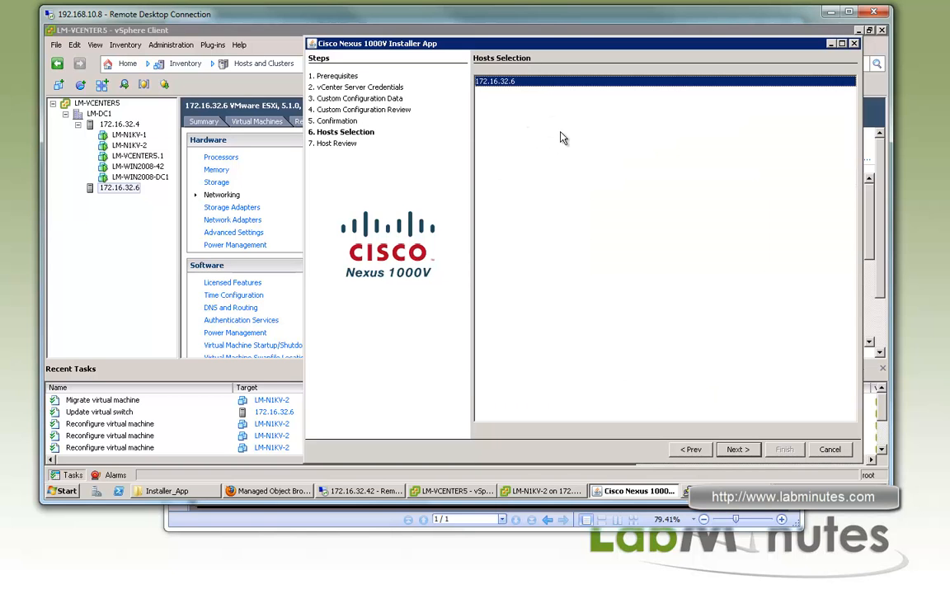
left_click(734, 448)
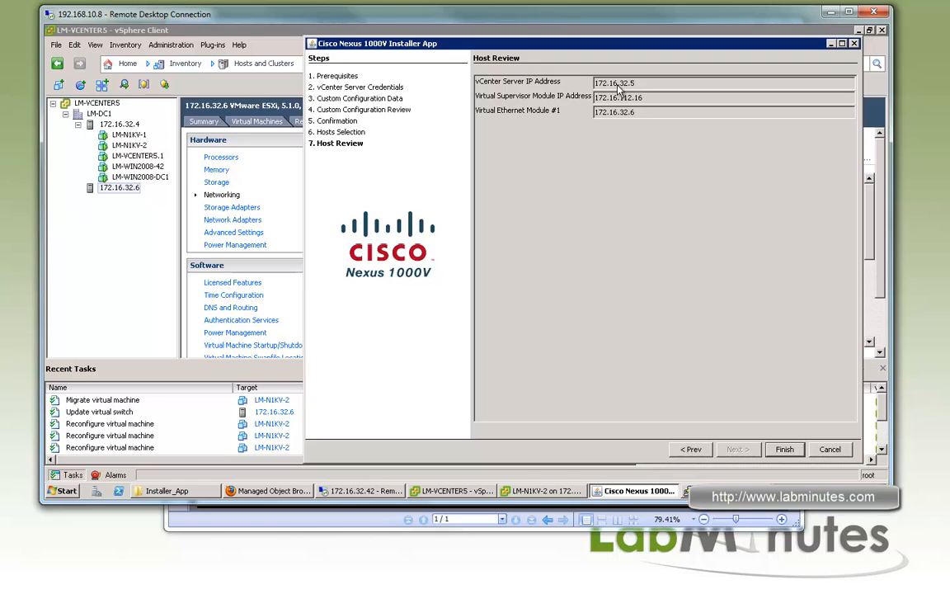
left_click(784, 448)
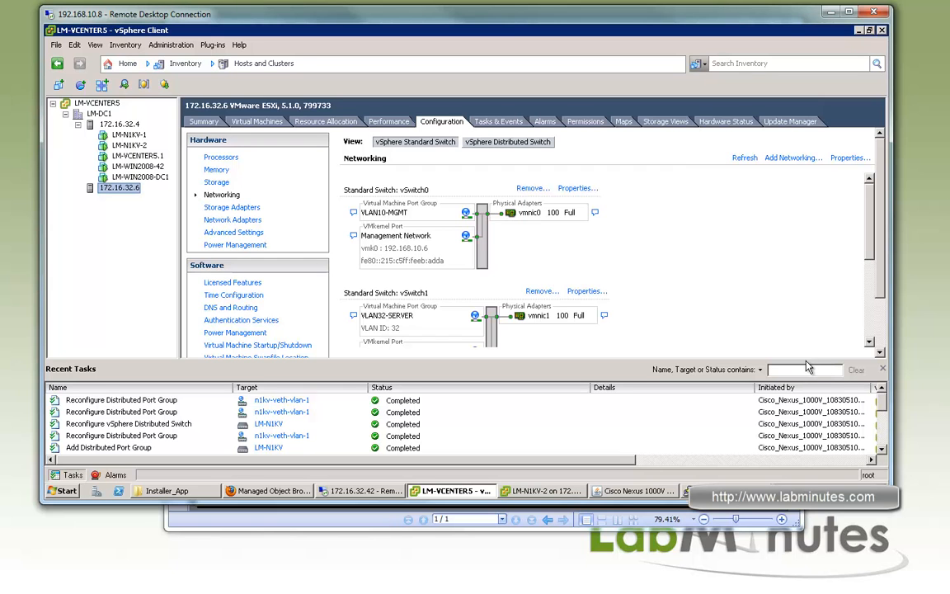
Step: Enlarge the vSphere Recent Tasks area, then follow the port-group creation messages in the 172.16.112.16 PuTTY session
left_click_drag(799, 361, 722, 304)
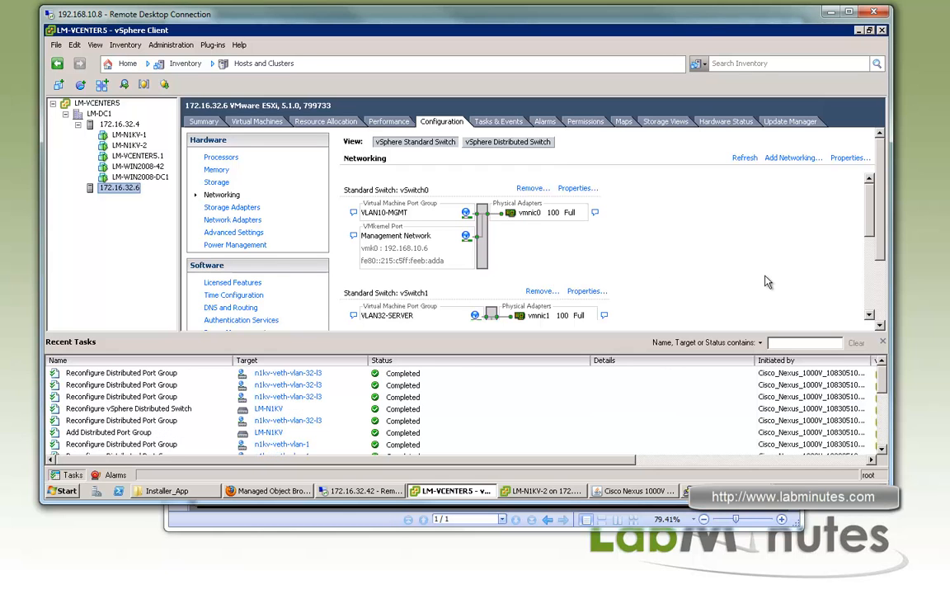
mouse_move(876, 212)
left_mouse_down()
mouse_move(872, 251)
mouse_move(876, 196)
left_mouse_up()
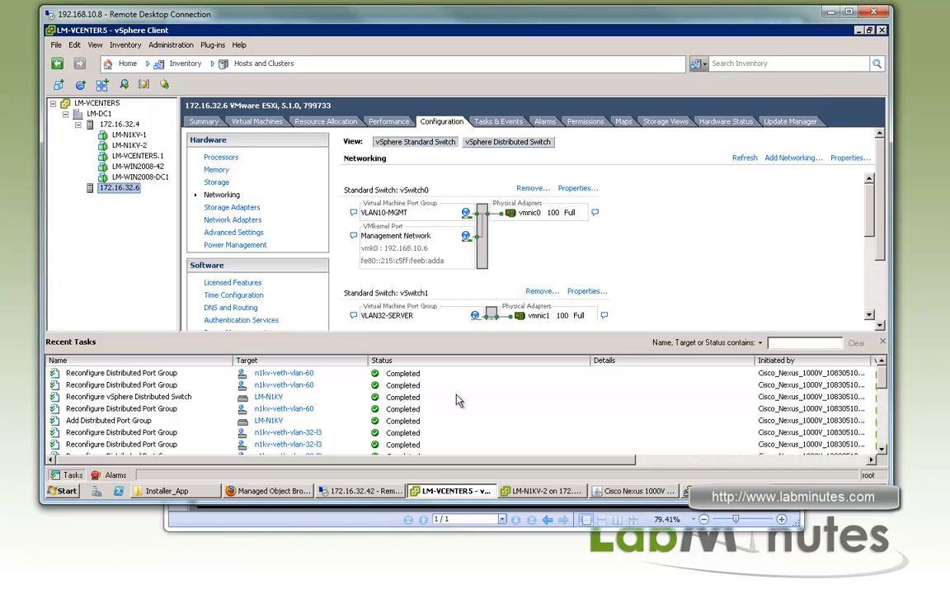
left_click(719, 492)
left_click_drag(583, 141, 825, 120)
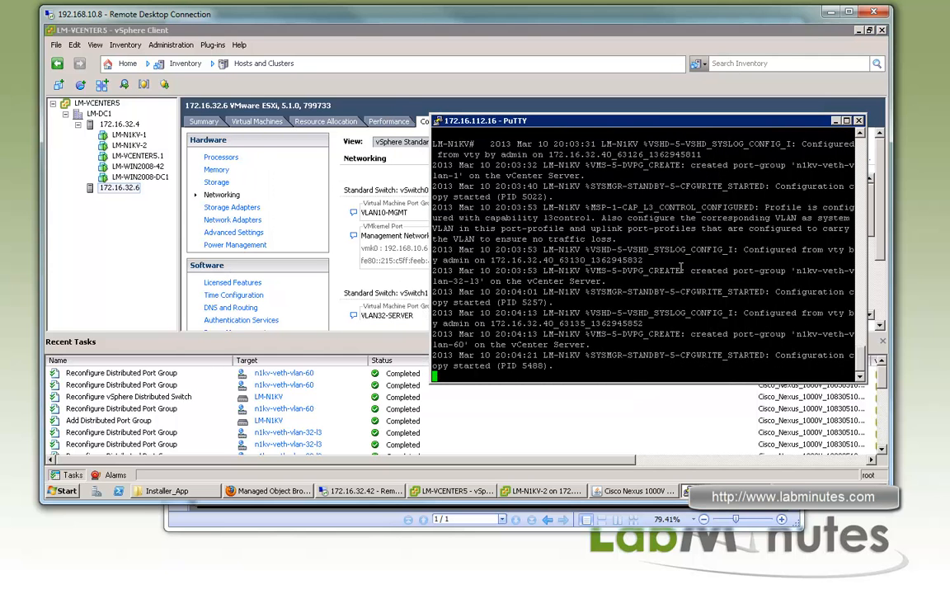
key("Return")
key("Return")
key("Return")
key("Return")
key("Return")
key("Return")
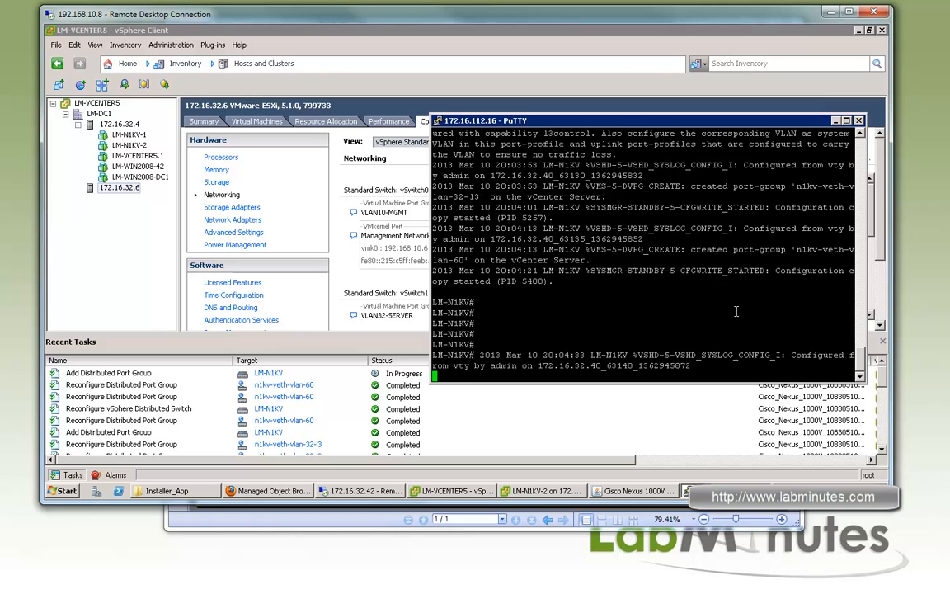
key("Return")
key("Return")
key("Return")
key("Return")
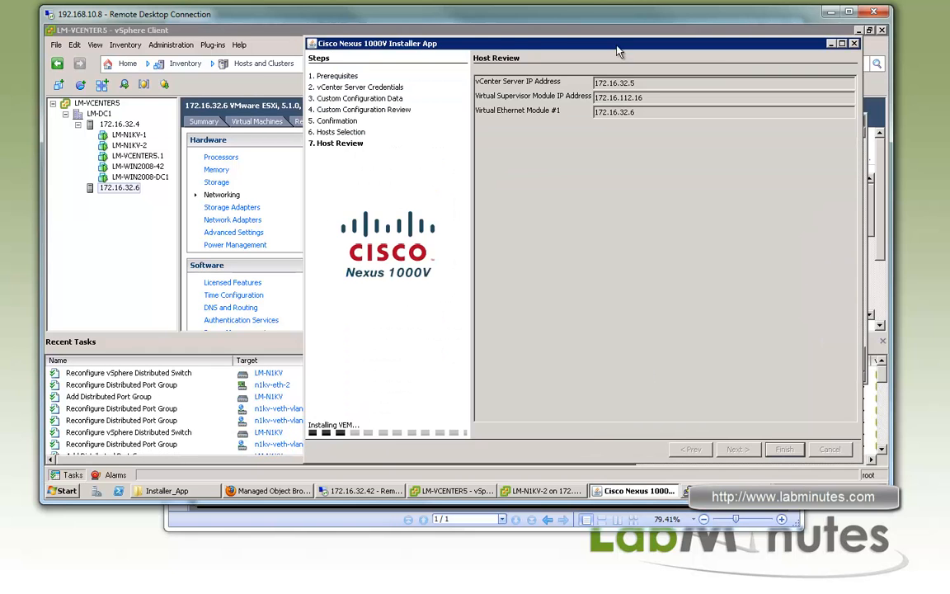
Step: Monitor the VEM installation in the installer, the PuTTY session and the vSphere Client networking view of host 172.16.32.6
left_click_drag(561, 46, 636, 33)
left_click_drag(716, 36, 793, 42)
left_click(701, 491)
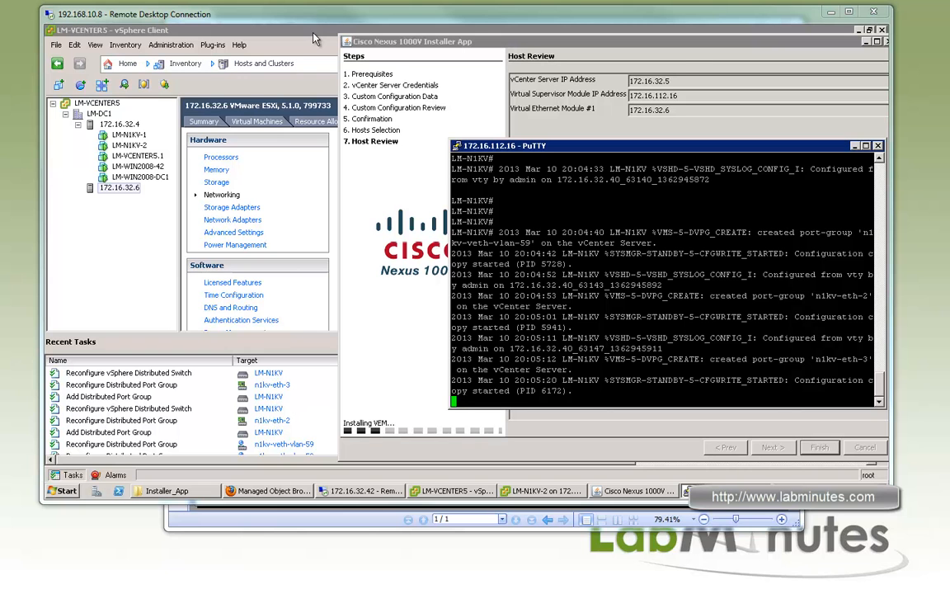
left_click(281, 29)
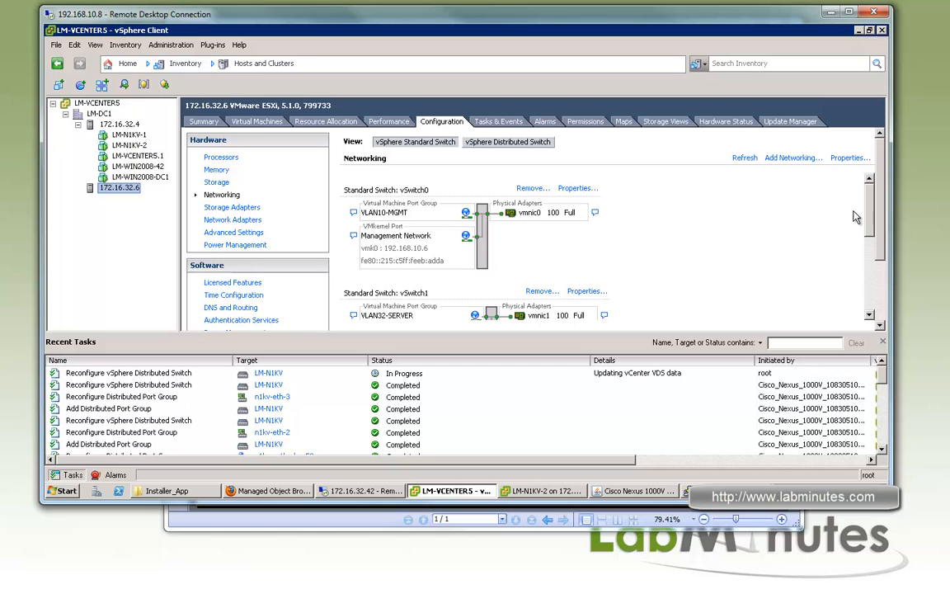
left_click_drag(870, 203, 871, 218)
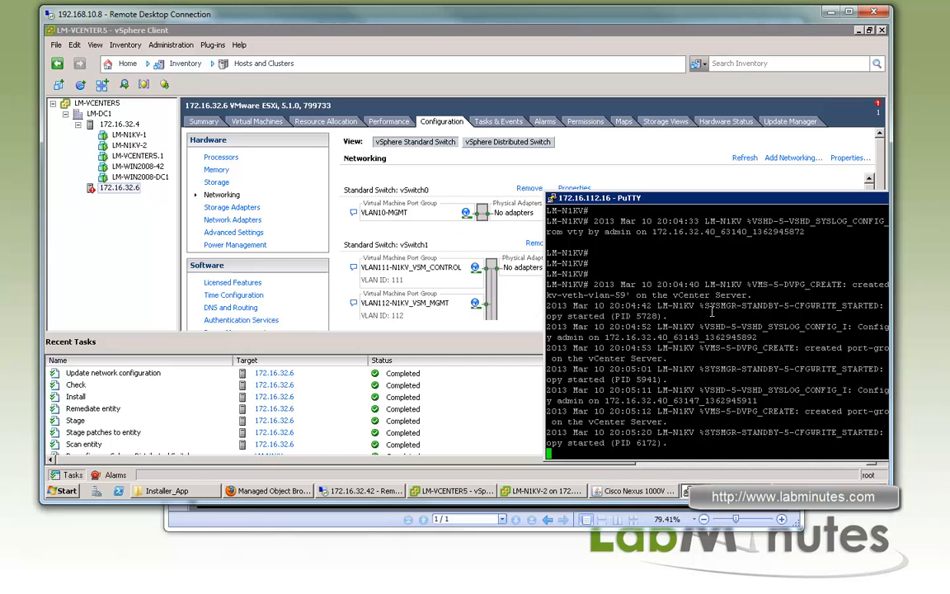
Step: Review the VEM installation summary in the Cisco Nexus 1000V Installer App, then minimize the installer
left_click(472, 253)
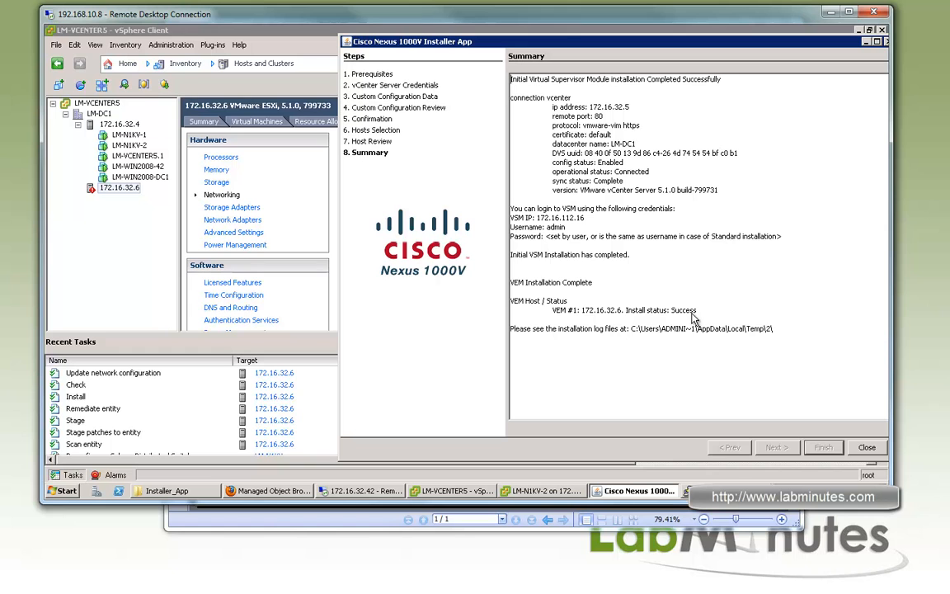
left_click_drag(794, 46, 772, 50)
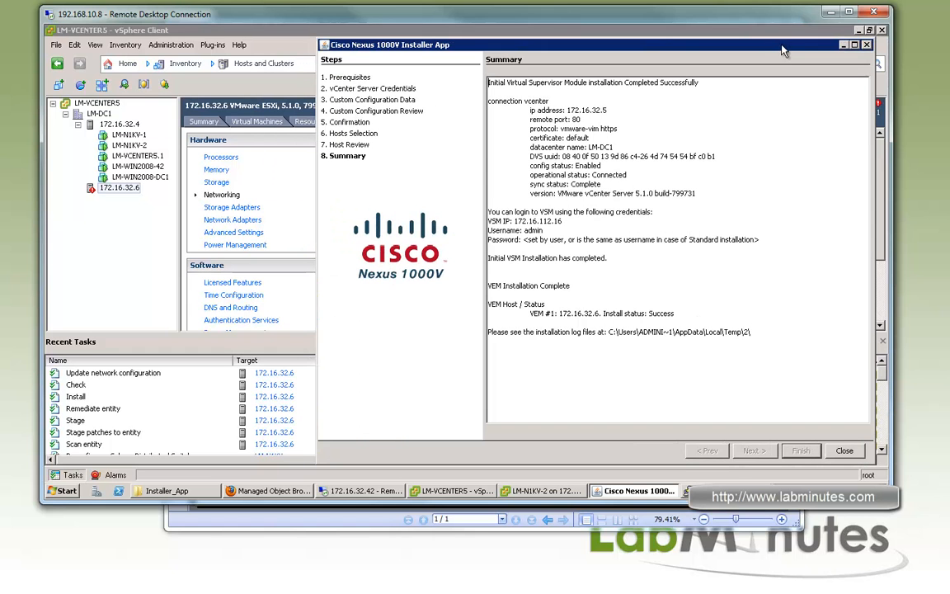
left_click(841, 45)
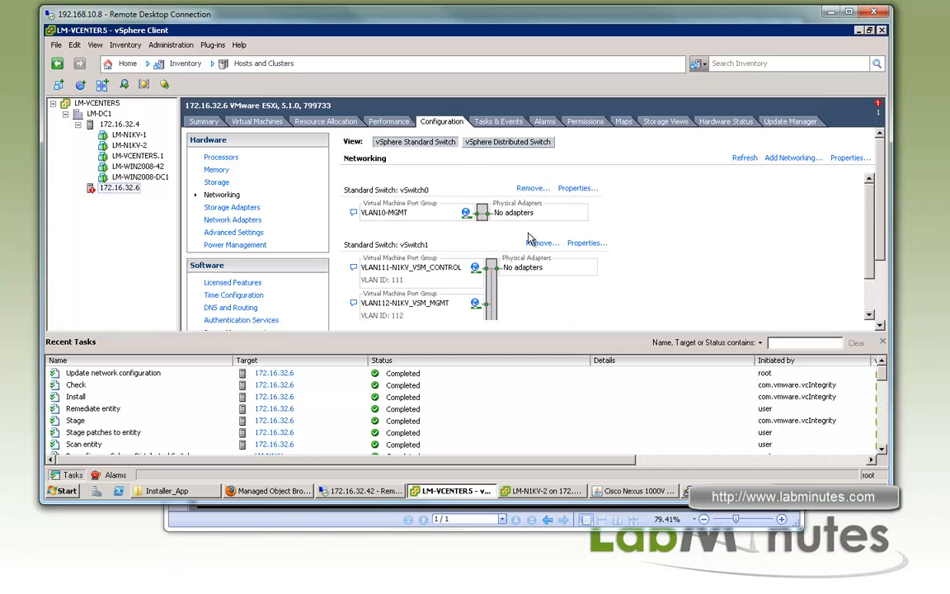
Step: Examine the LM-N1KV distributed switch on host 172.16.32.6, expanding UpLink01 and UpLink00 and checking the port groups
left_click(509, 142)
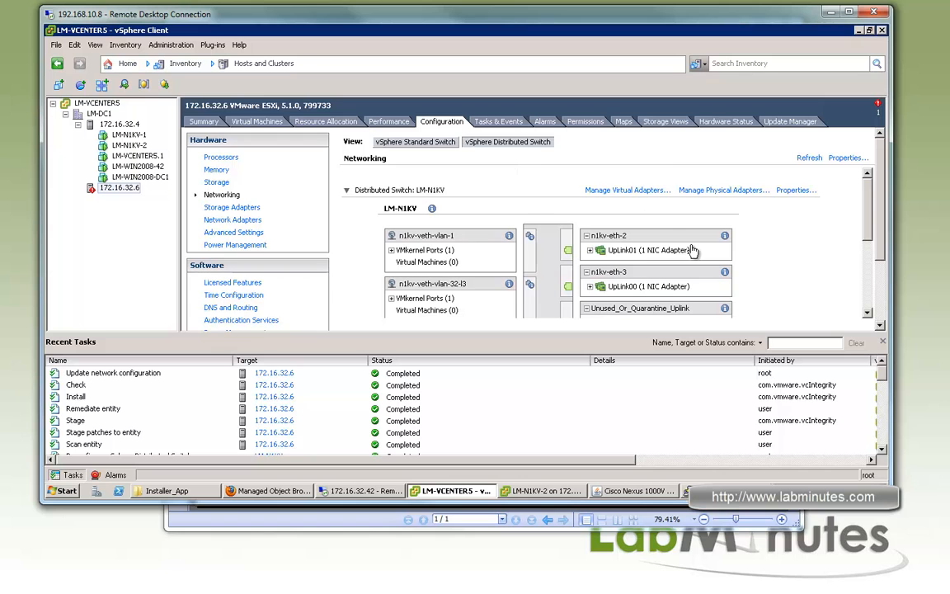
scroll(583, 256, "down", 2)
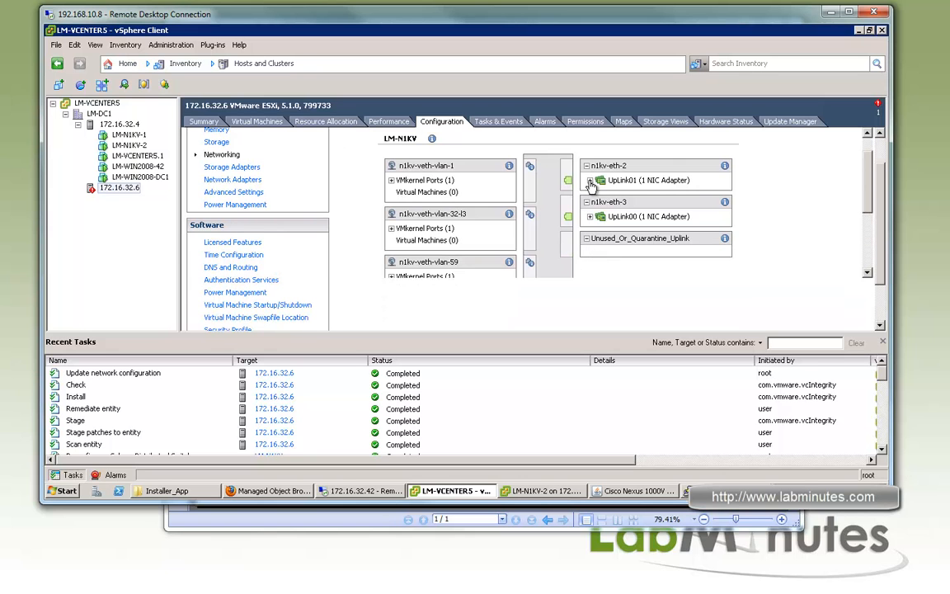
left_click(589, 180)
left_click(589, 227)
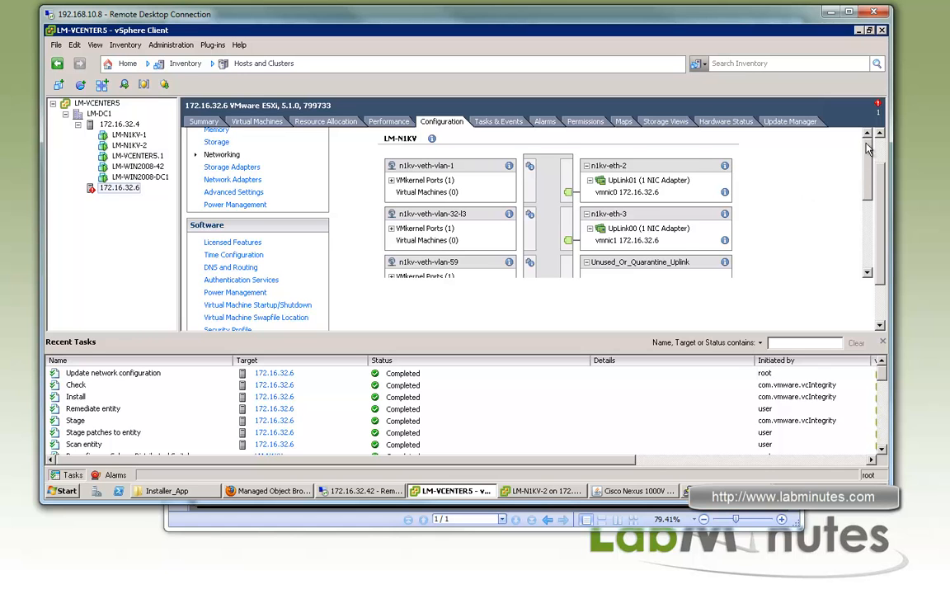
left_click_drag(865, 151, 865, 137)
left_click_drag(850, 334, 849, 395)
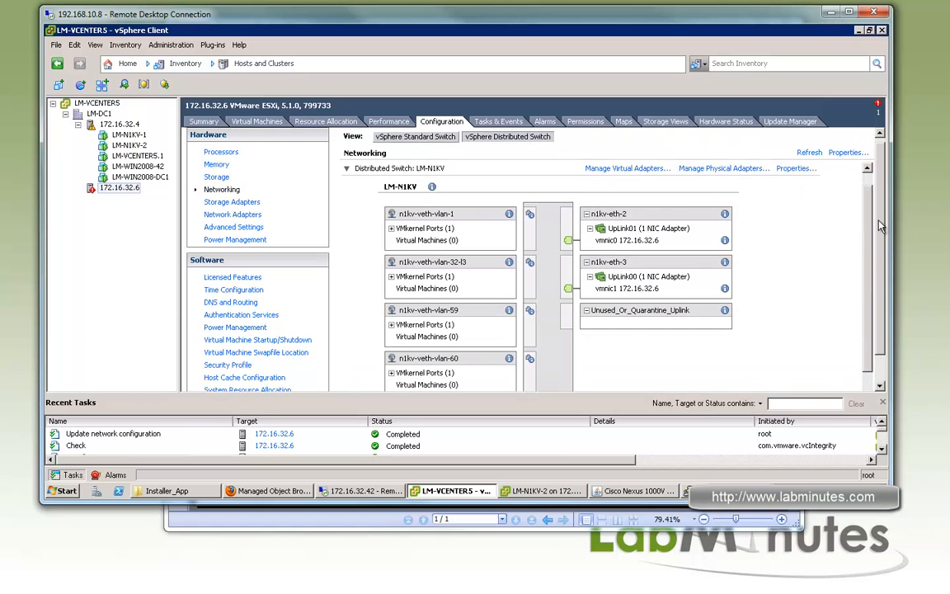
scroll(406, 234, "down", 1)
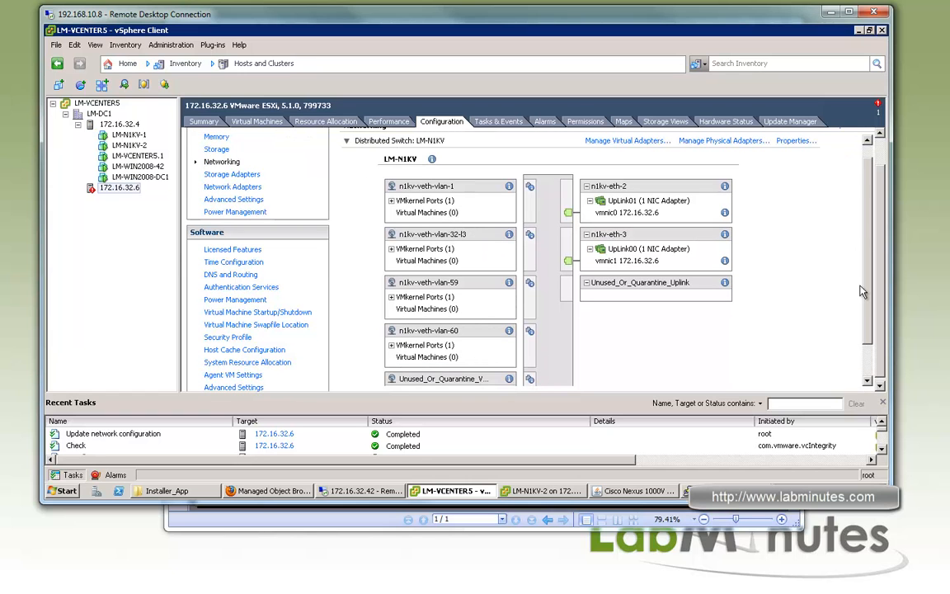
scroll(779, 321, "down", 2)
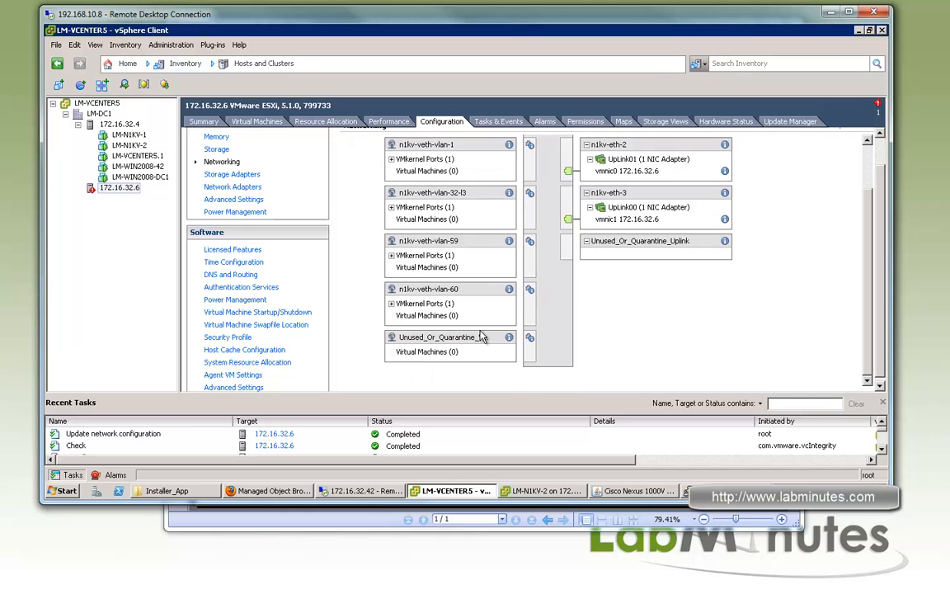
Step: Switch to the 172.16.112.16 PuTTY session and enlarge its window over the vSphere Client
left_click(720, 493)
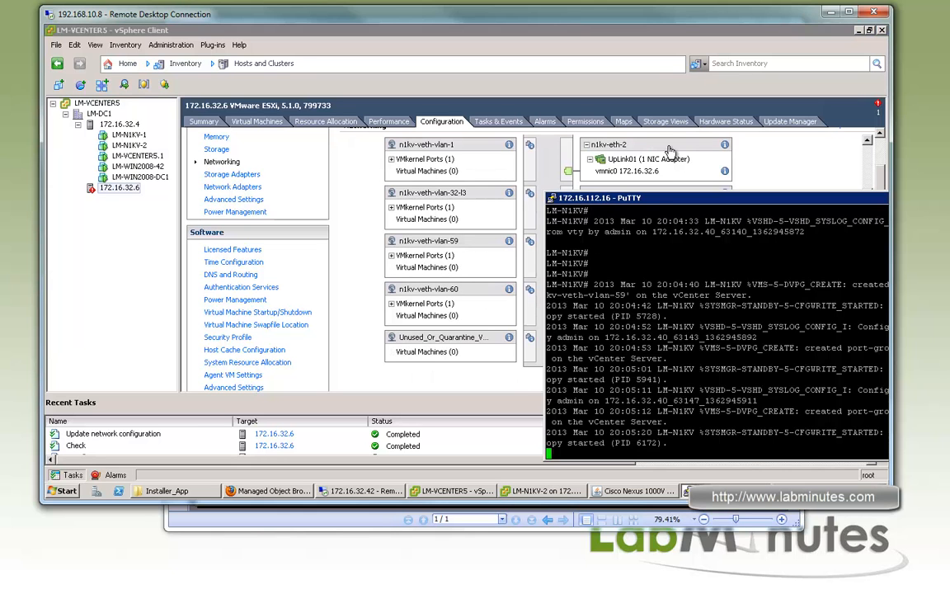
left_click_drag(719, 200, 496, 139)
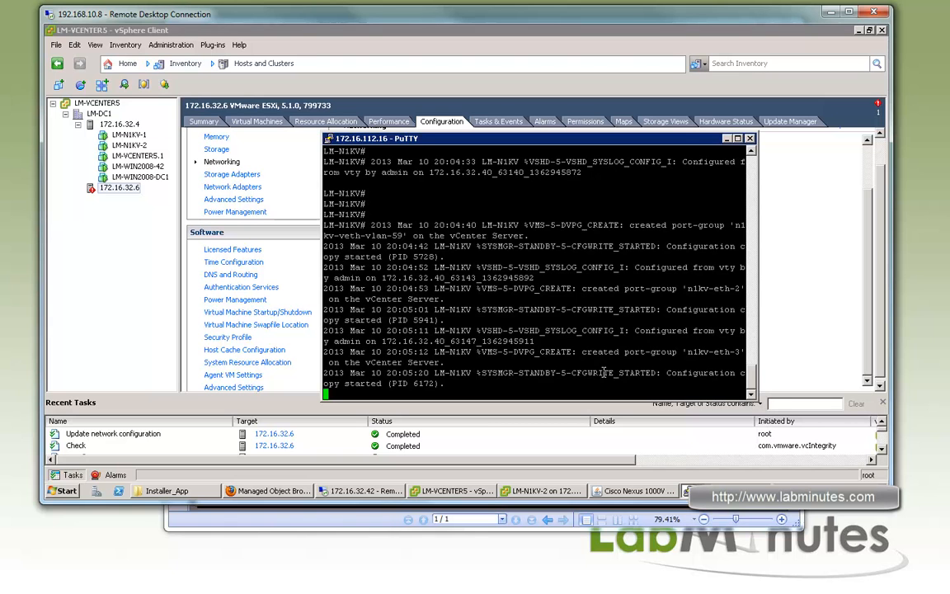
left_click_drag(755, 400, 841, 431)
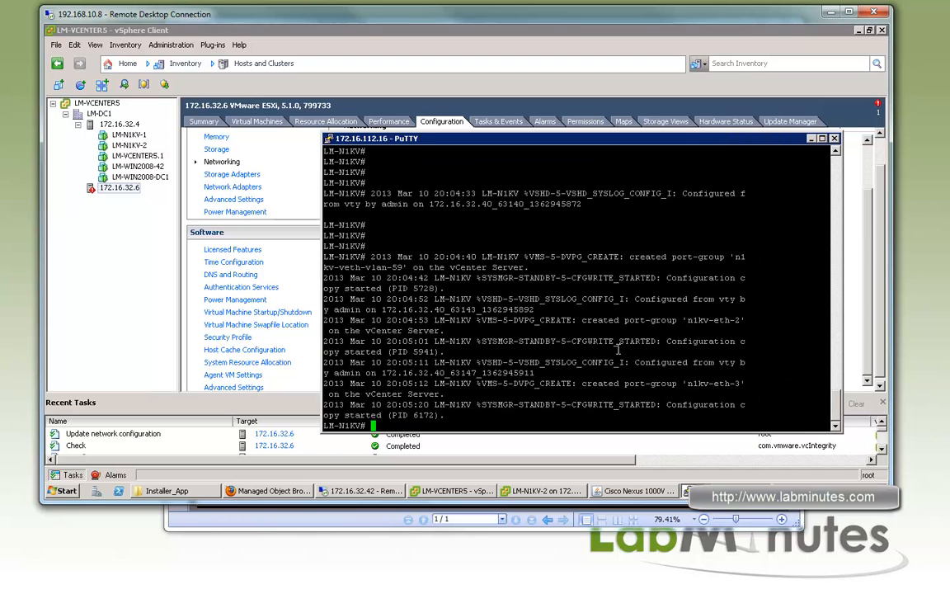
Step: List the running port-profile configuration on LM-N1KV with "sh run port-pro" and return to the start of its output
type("sh run port-profile")
key("Return")
key("space")
key("space")
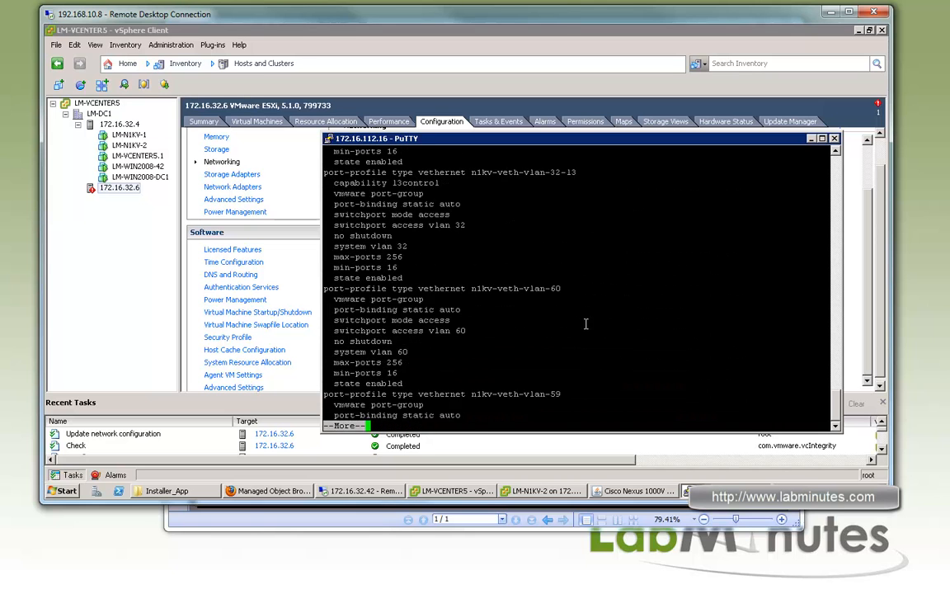
scroll(578, 331, "up", 20)
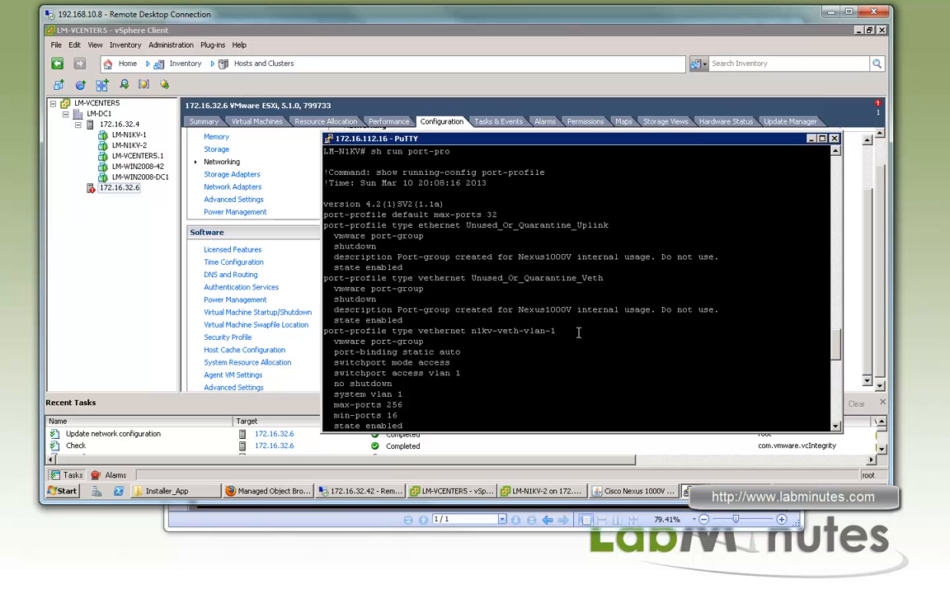
Step: Review the two Unused_Or_Quarantine port-profiles and the access settings of the n1kv-veth-vlan-1 profile
left_click_drag(367, 224, 500, 298)
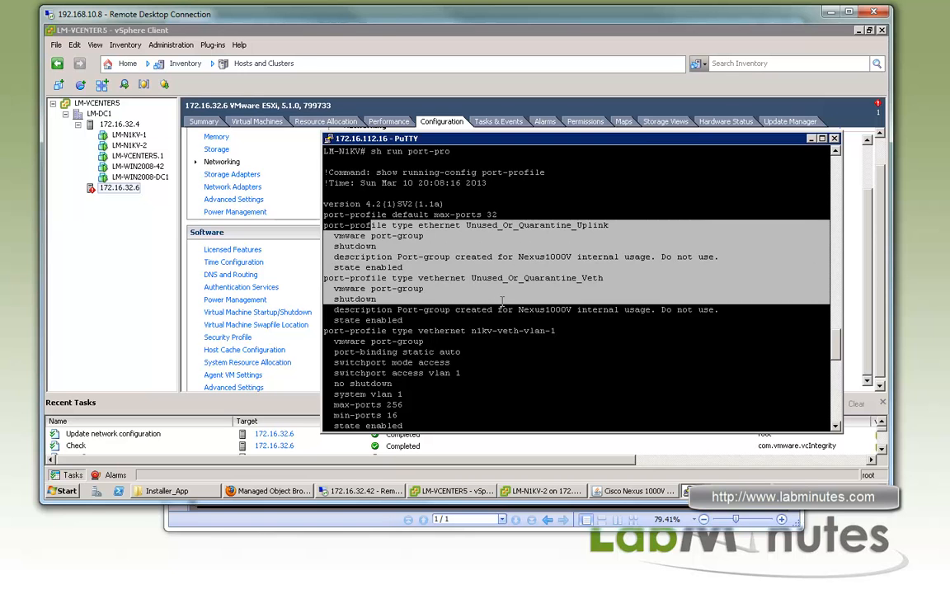
scroll(542, 329, "down", 4)
left_click_drag(559, 192, 436, 207)
left_click_drag(456, 255, 335, 215)
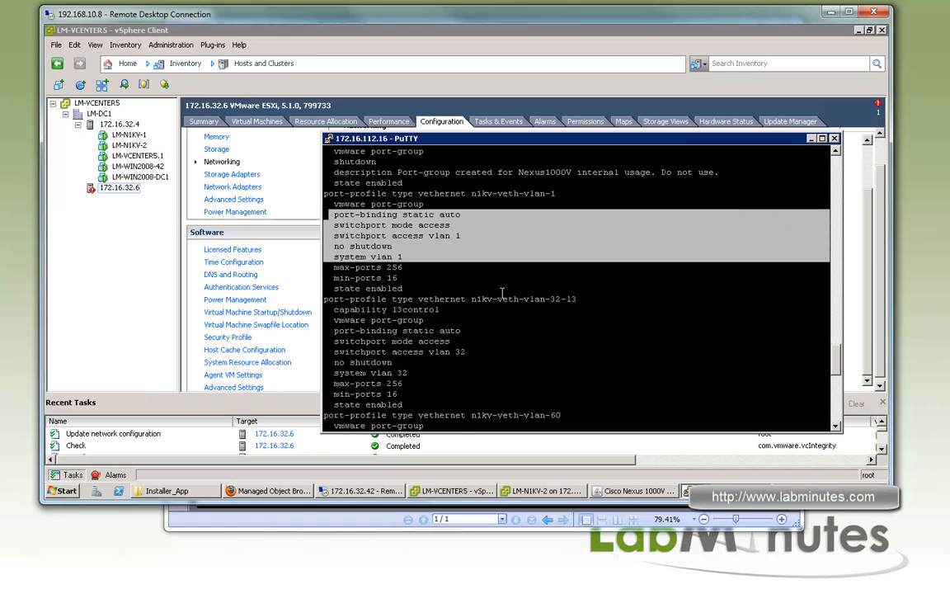
scroll(557, 320, "down", 4)
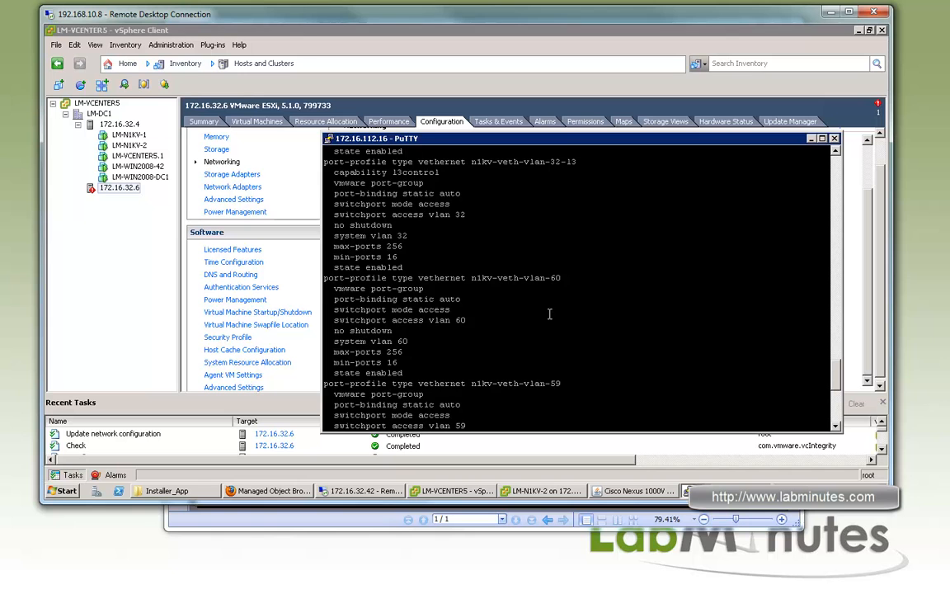
scroll(543, 198, "up", 4)
left_click_drag(558, 193, 414, 193)
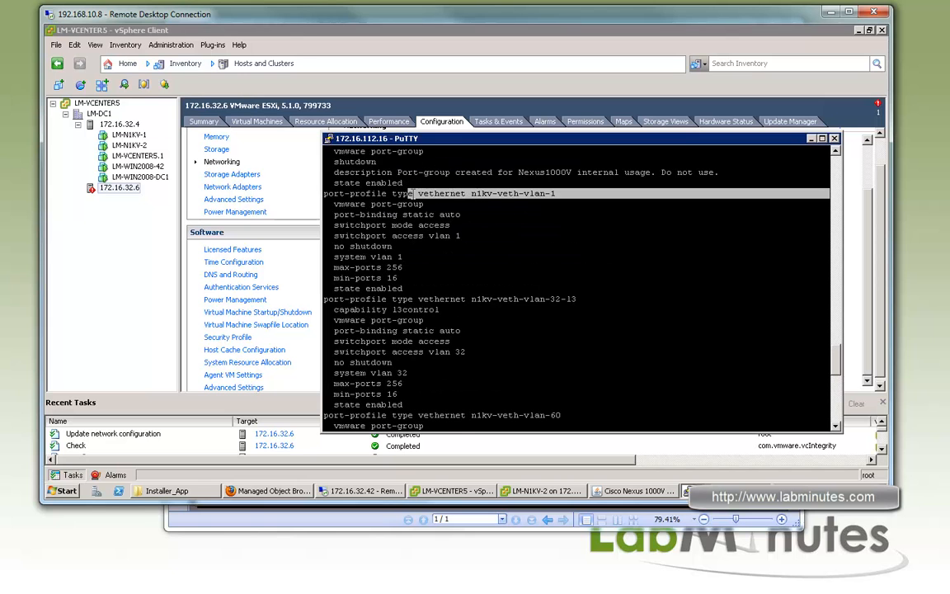
Step: Examine the n1kv-veth-vlan-32-l3 port-profile, focusing on its l3control capability, access settings and system VLAN
scroll(427, 288, "down", 4)
left_click_drag(462, 163, 567, 156)
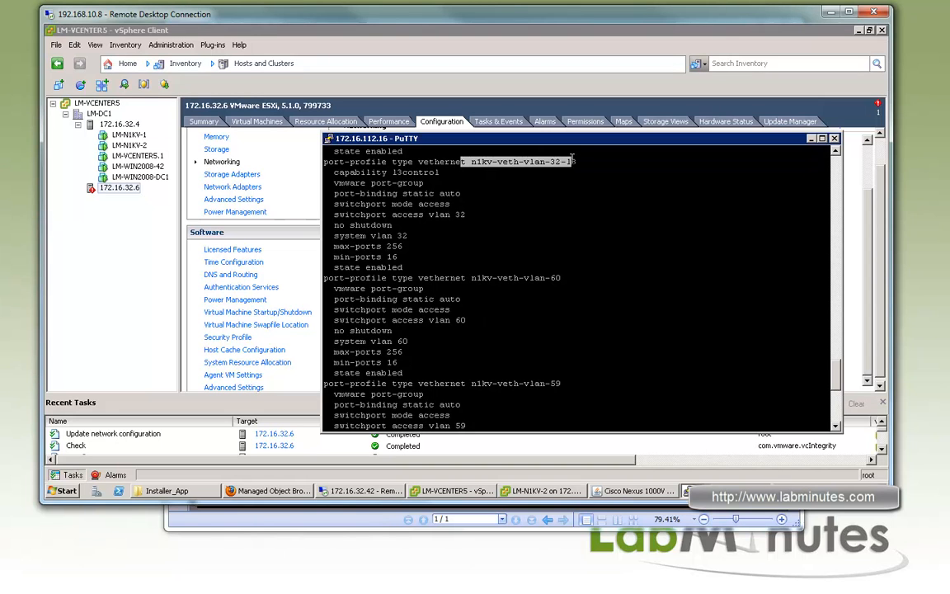
left_click_drag(334, 172, 438, 172)
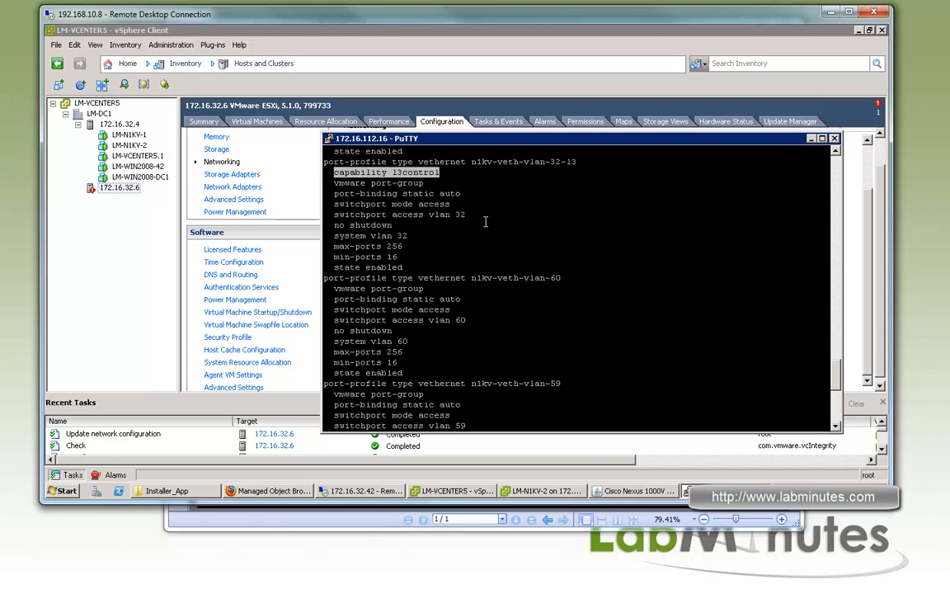
left_click_drag(334, 173, 439, 173)
left_click_drag(357, 194, 334, 236)
left_click(420, 233)
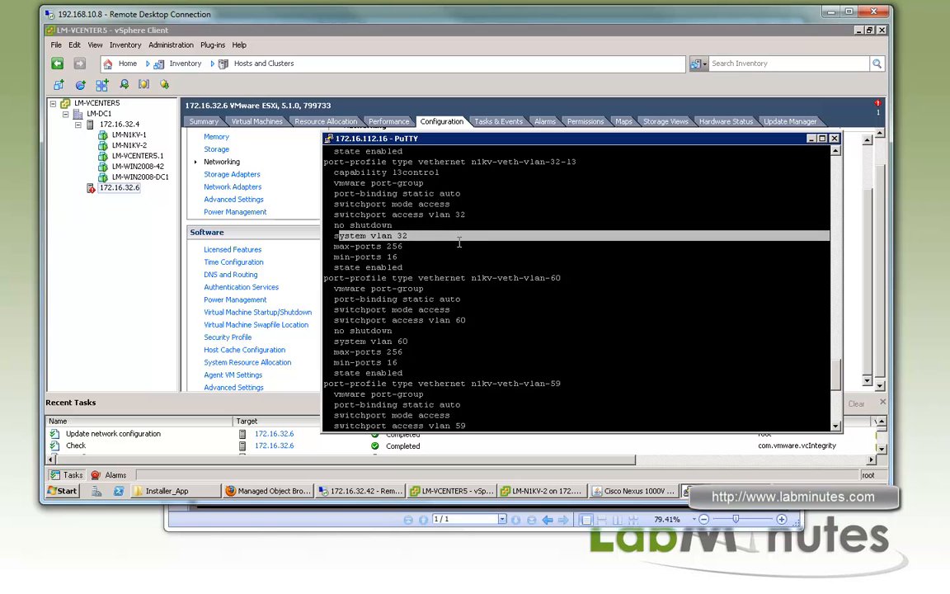
left_click_drag(334, 236, 407, 236)
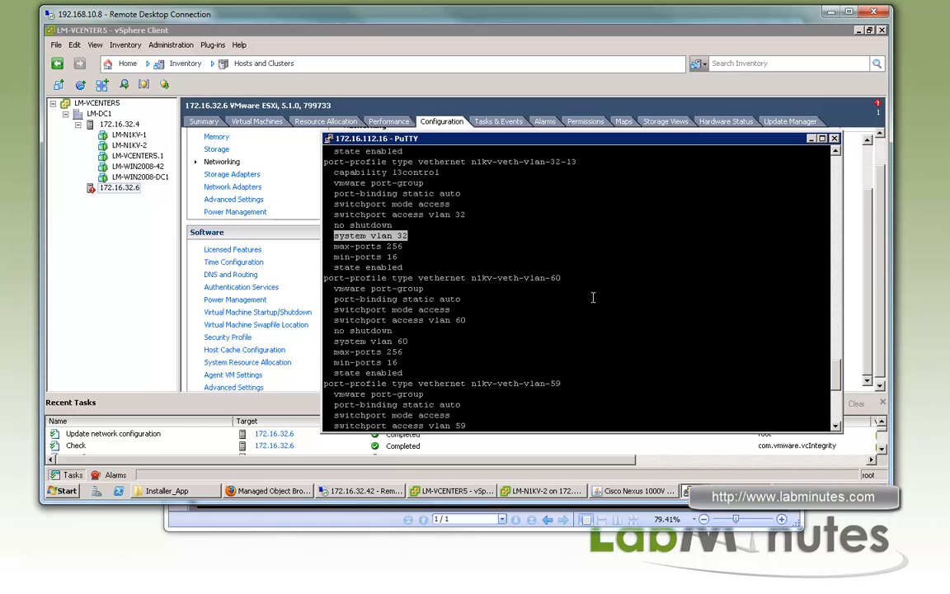
Step: Review the n1kv-veth-vlan-60 and n1kv-veth-vlan-59 port-profiles in the configuration output
scroll(569, 289, "down", 4)
scroll(564, 278, "up", 4)
left_click_drag(419, 278, 561, 278)
left_click_drag(356, 320, 546, 394)
left_click_drag(447, 383, 571, 383)
scroll(577, 350, "down", 2)
scroll(570, 278, "up", 1)
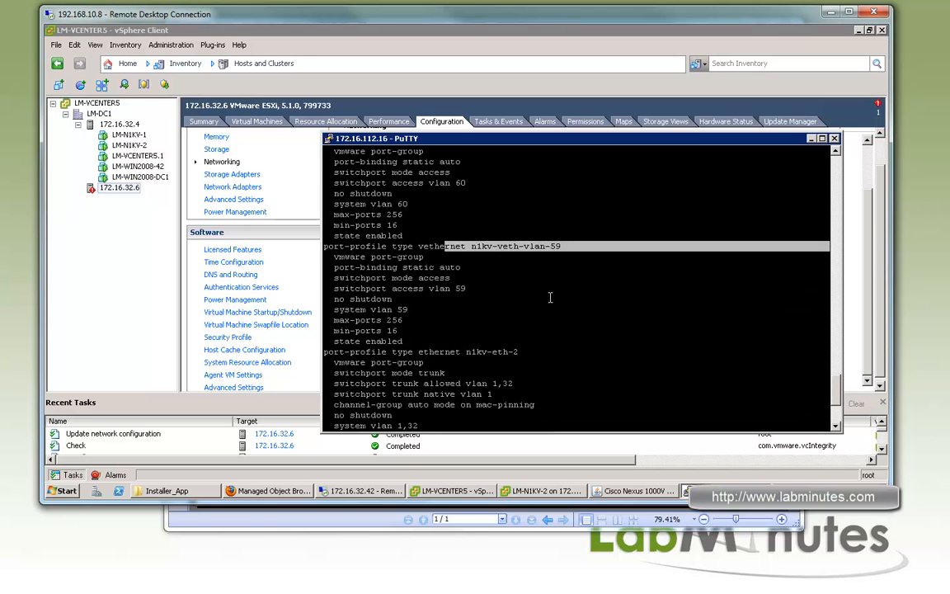
Step: Examine the n1kv-eth-2 uplink port-profile, comparing its ethernet type with the vethernet profiles and checking its allowed trunk VLANs
left_click_drag(403, 351, 449, 367)
scroll(446, 232, "down", 4)
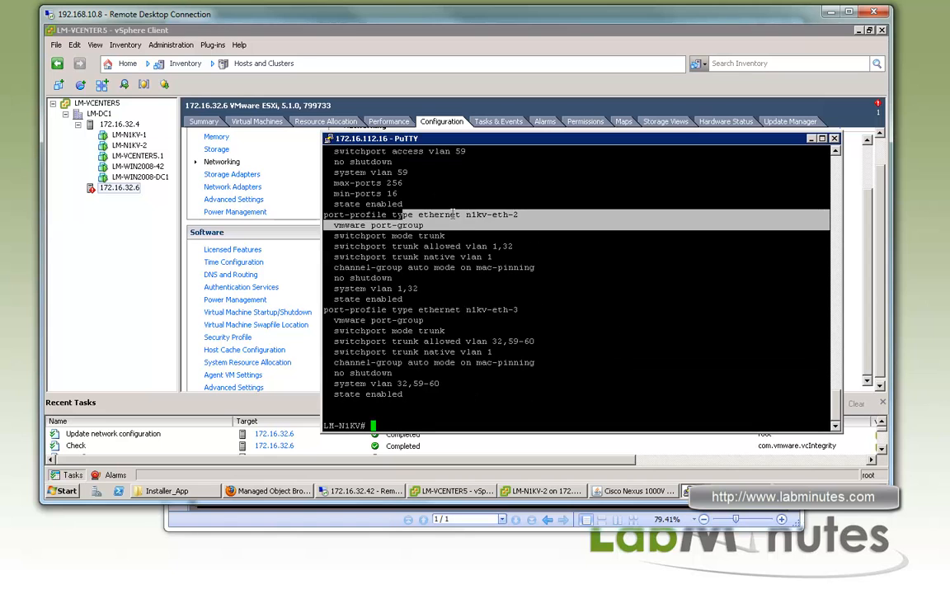
left_click_drag(466, 216, 477, 216)
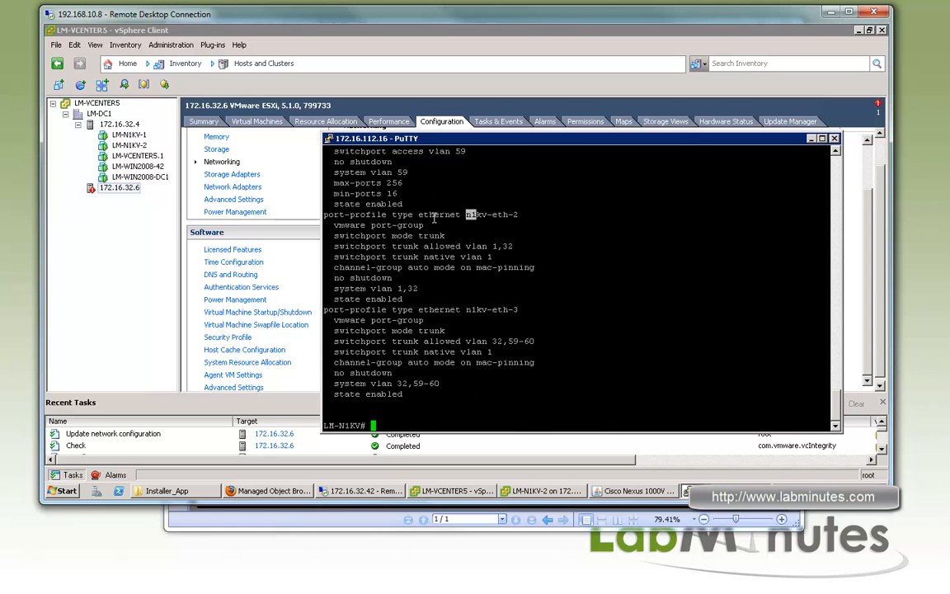
left_click_drag(392, 215, 460, 214)
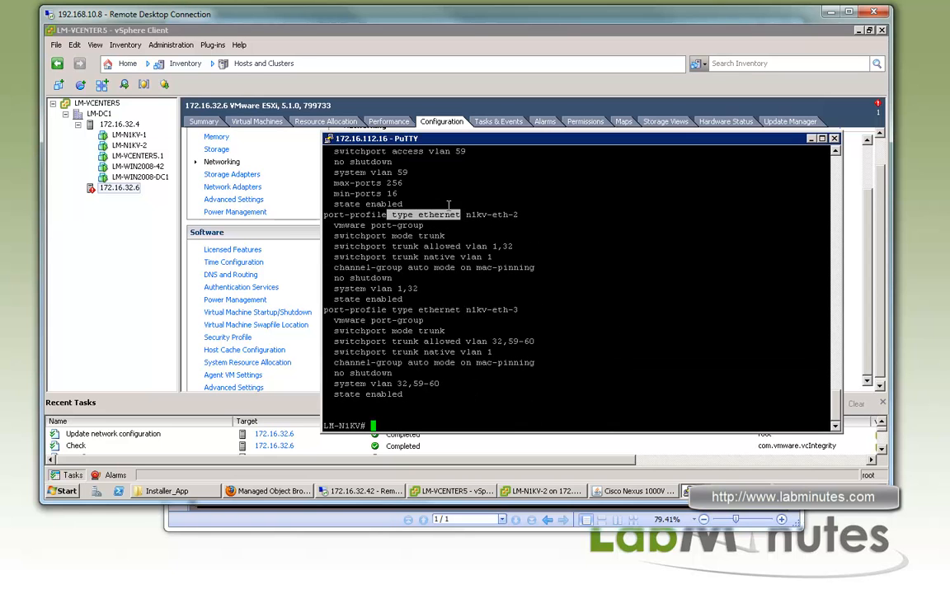
scroll(460, 216, "up", 1)
left_click_drag(388, 246, 465, 246)
scroll(606, 305, "down", 1)
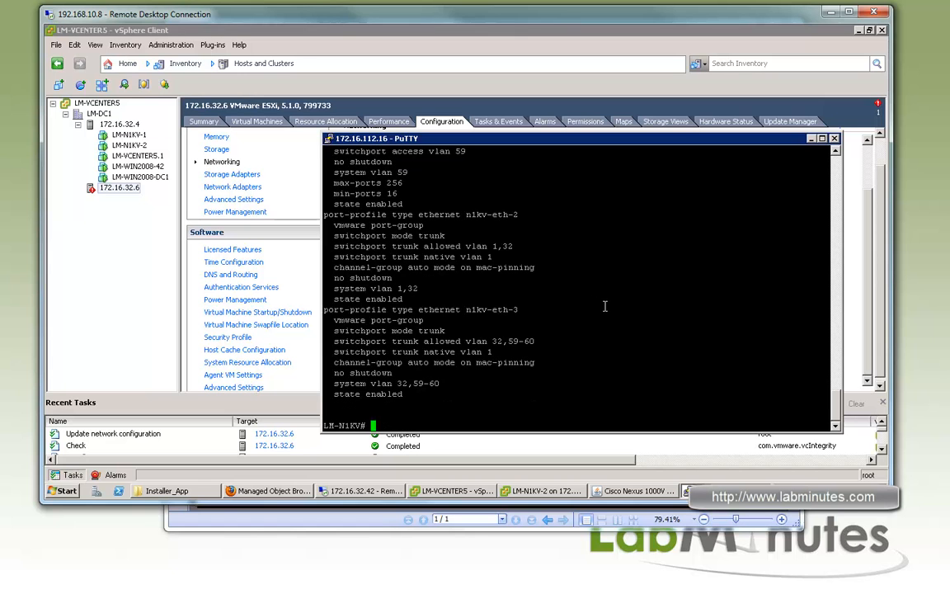
left_click_drag(470, 216, 517, 222)
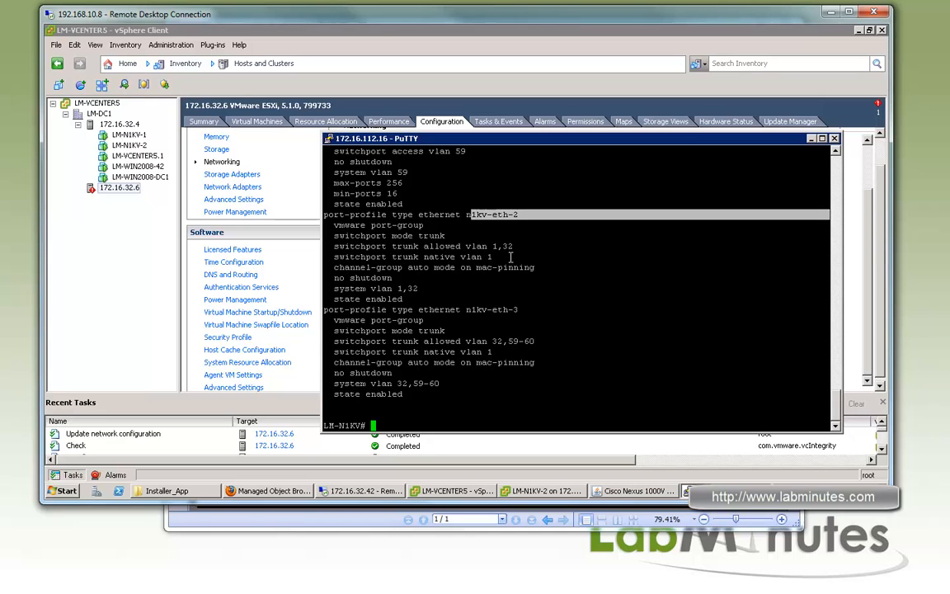
left_click_drag(500, 261, 402, 245)
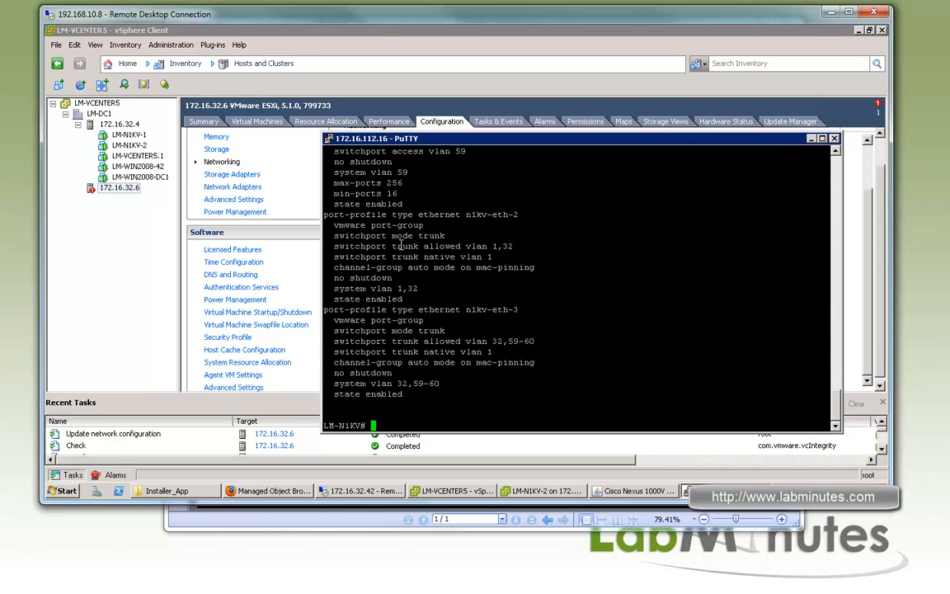
left_click_drag(511, 247, 513, 247)
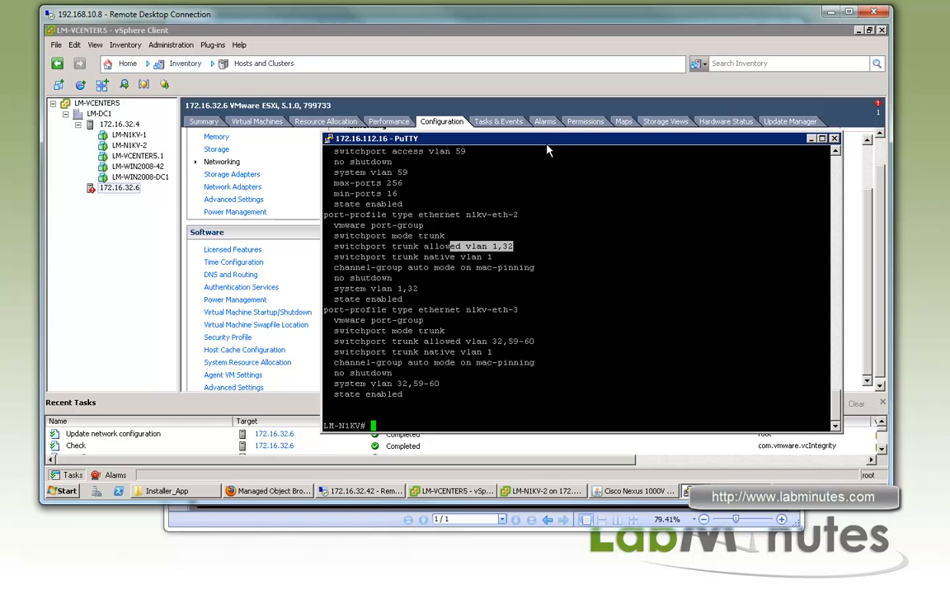
Step: Shift the PuTTY window slightly over the vSphere Client and check the allowed trunk VLANs of the n1kv-eth-3 port-profile
left_click_drag(573, 142, 599, 139)
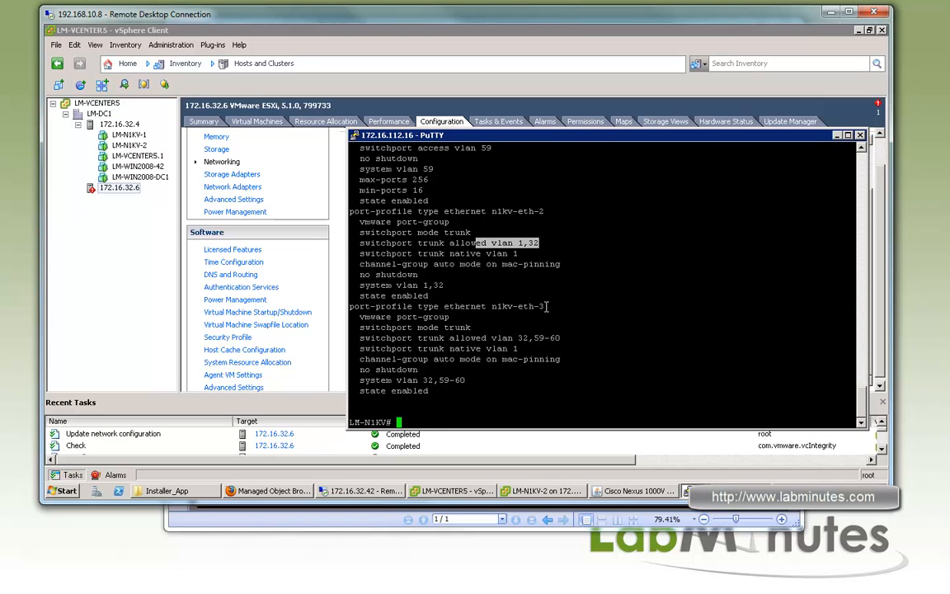
left_click_drag(459, 306, 474, 327)
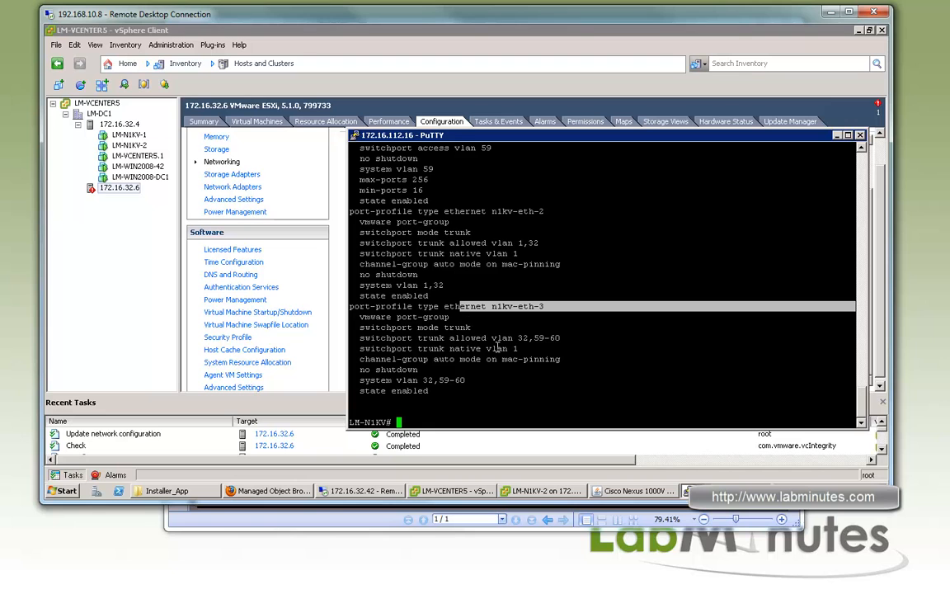
left_click_drag(567, 339, 436, 339)
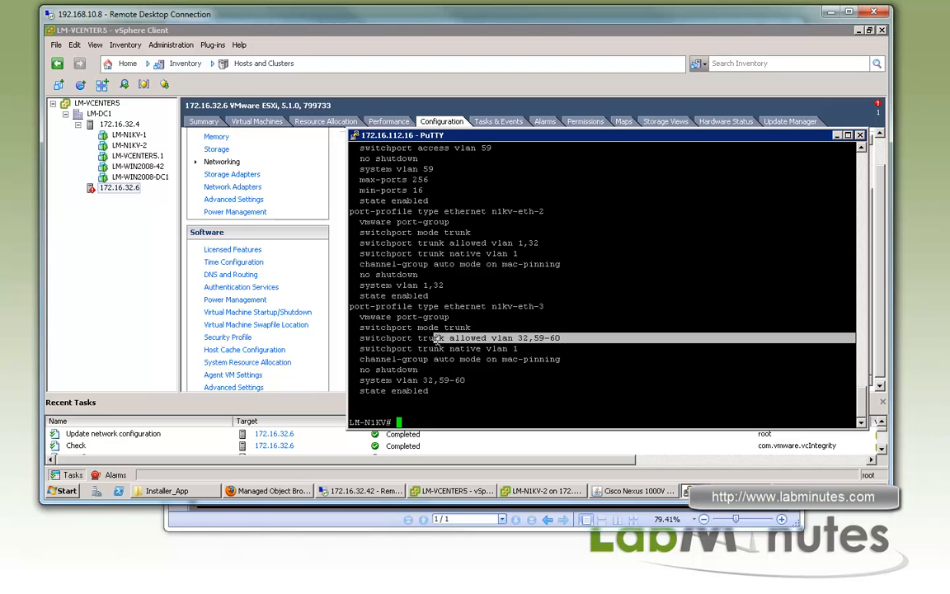
left_click_drag(360, 339, 566, 339)
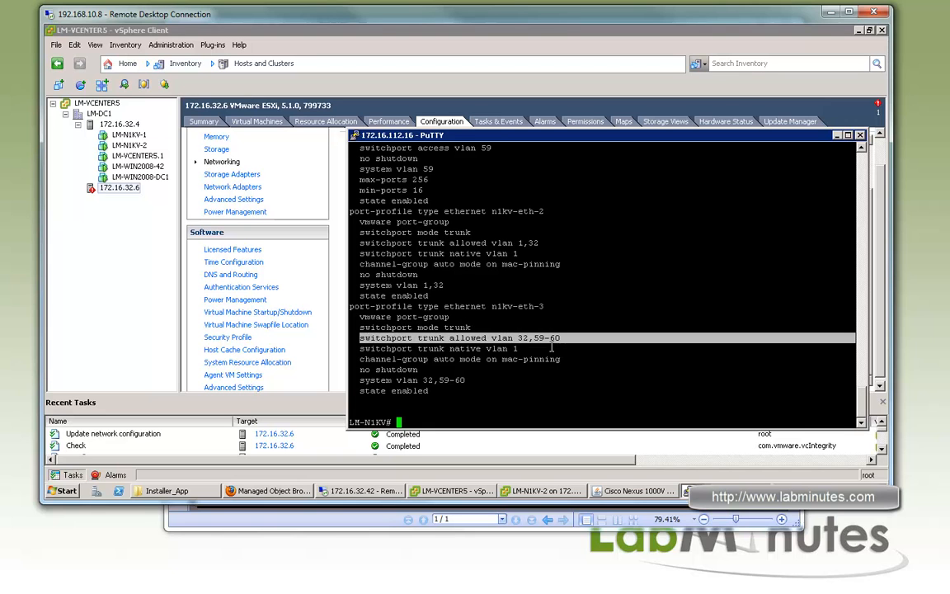
left_click_drag(577, 339, 517, 338)
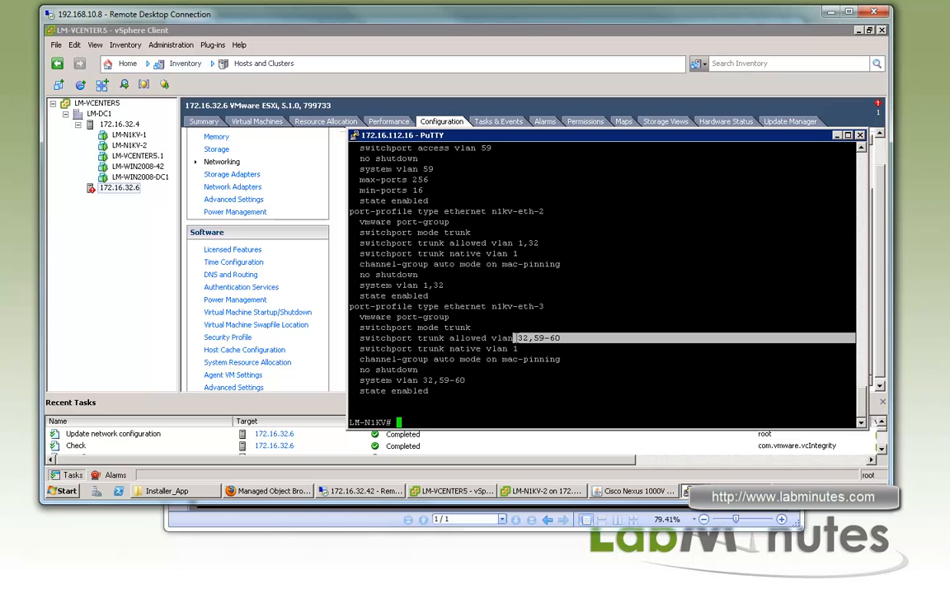
left_click(525, 288)
Step: Examine the channel-group mode and MAC pinning setting of the n1kv-eth-2 uplink port-profile
left_click_drag(561, 264, 360, 264)
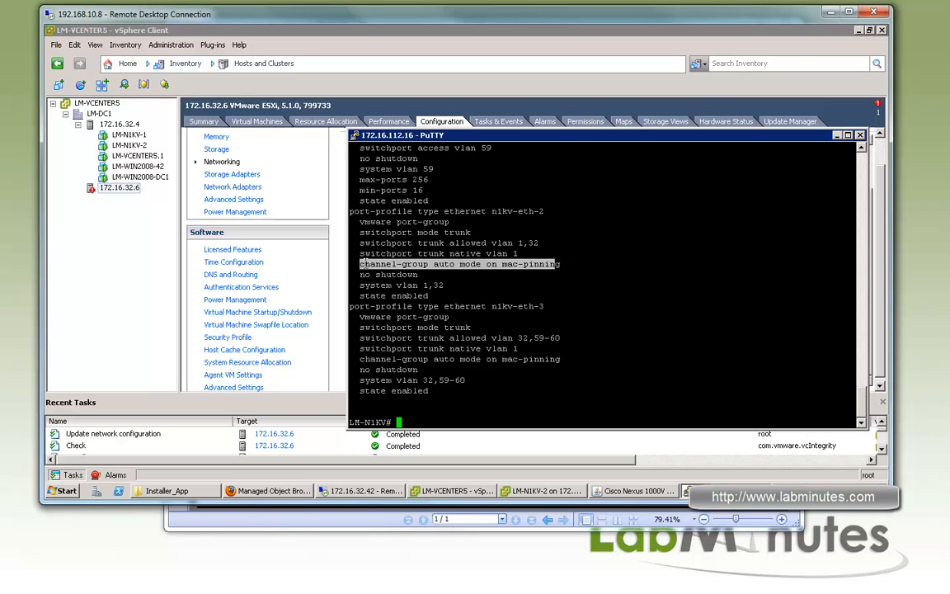
left_click_drag(569, 264, 489, 277)
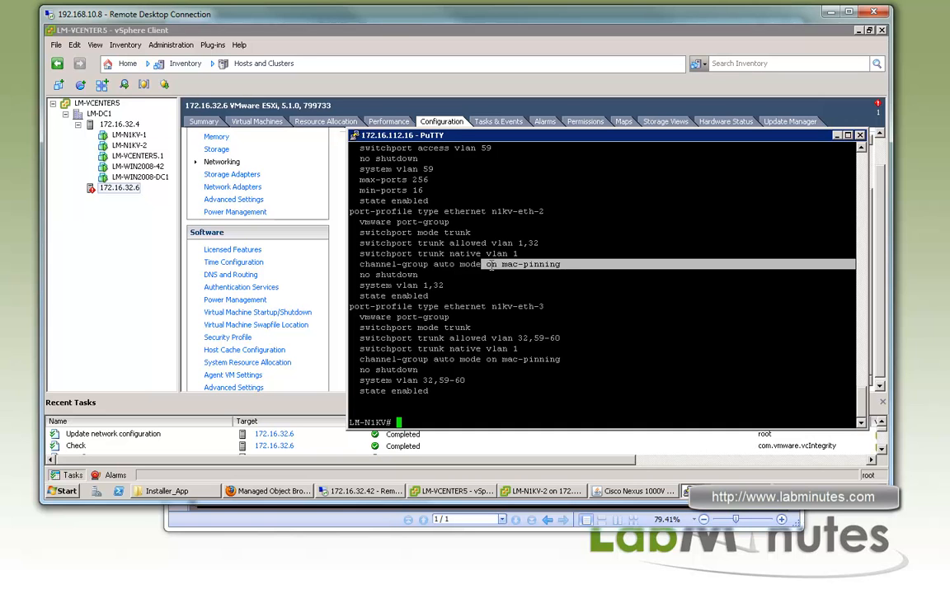
left_click(491, 265)
left_click_drag(498, 265, 396, 264)
left_click_drag(382, 265, 482, 264)
left_click_drag(577, 265, 500, 264)
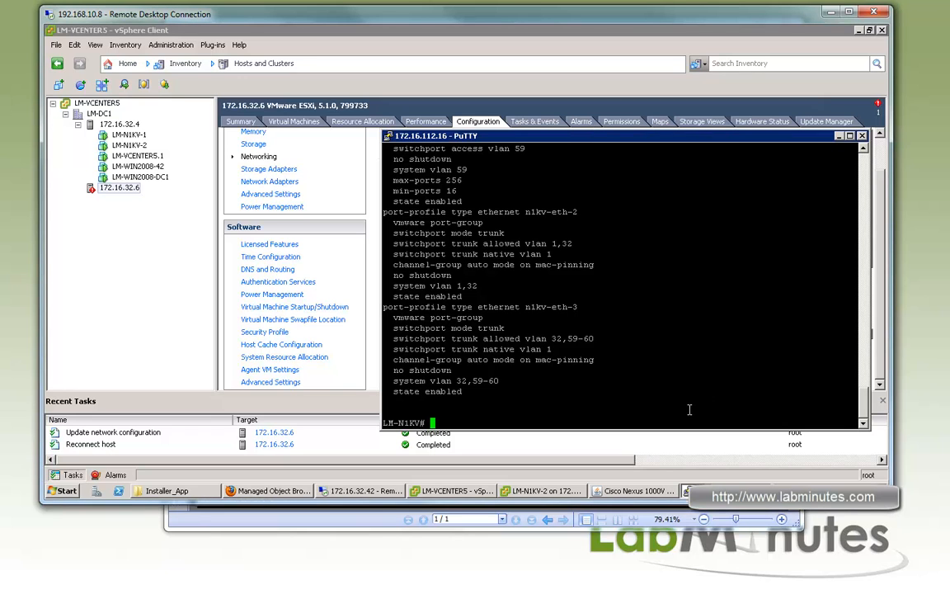
Step: List the switch modules with "sh modu" and check module 3's software version, ESXi build and server name
type("sh modu")
key("Return")
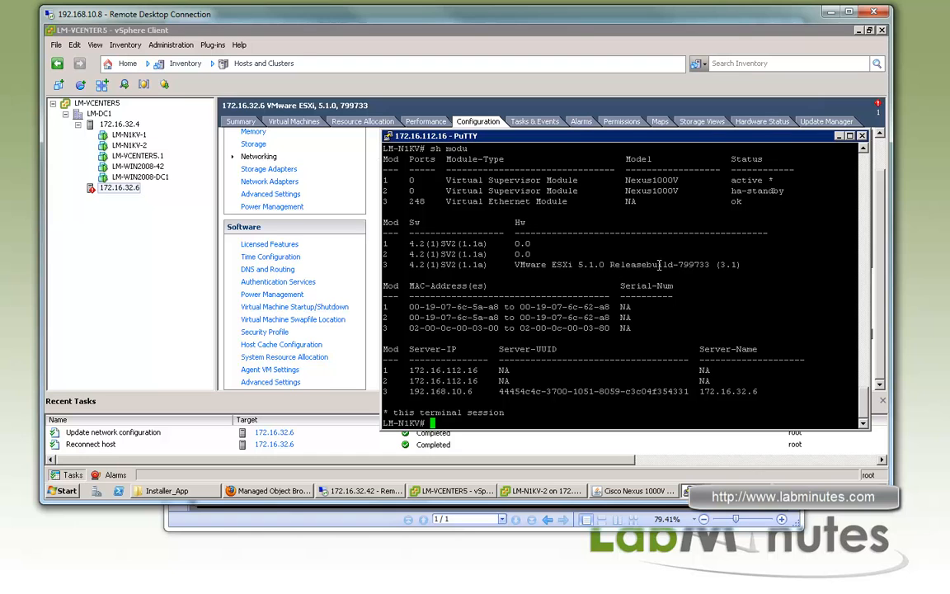
left_click_drag(688, 264, 411, 264)
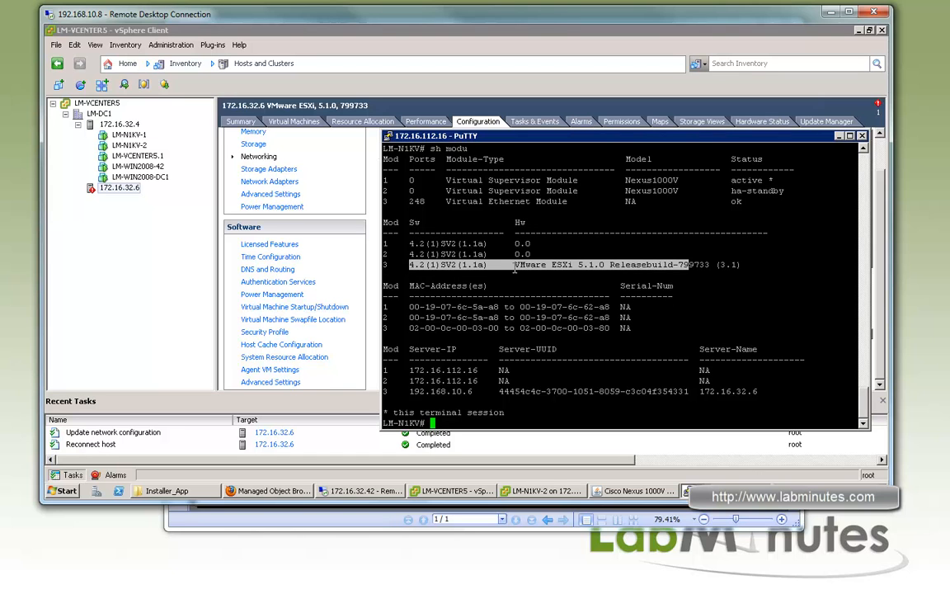
left_click_drag(854, 391, 736, 391)
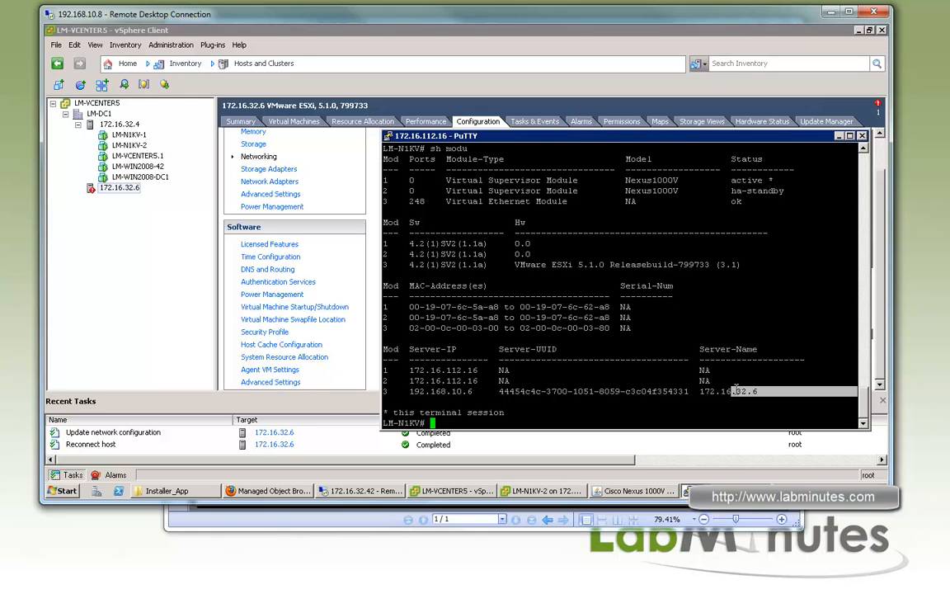
left_click_drag(709, 265, 409, 265)
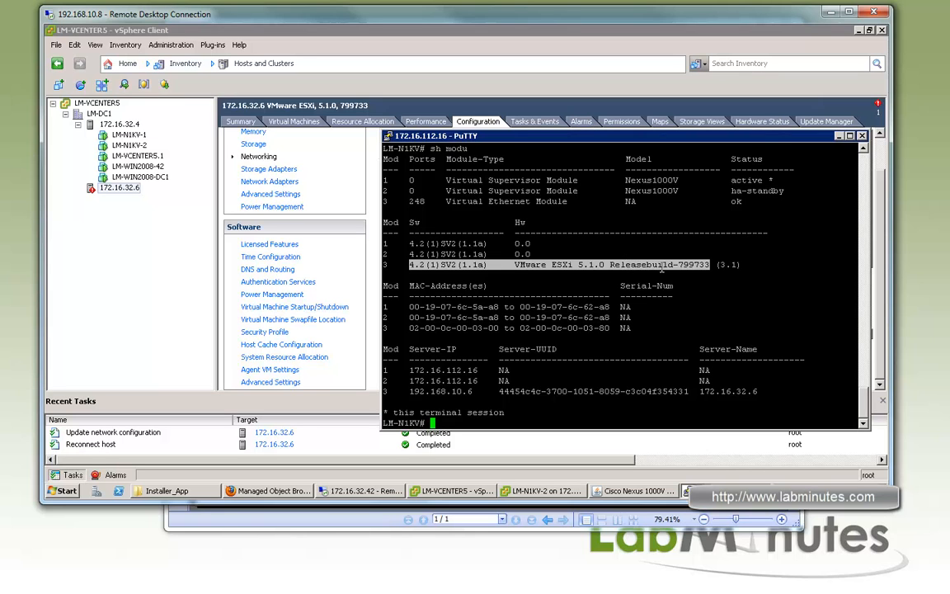
left_click(561, 306)
key("Return")
key("Return")
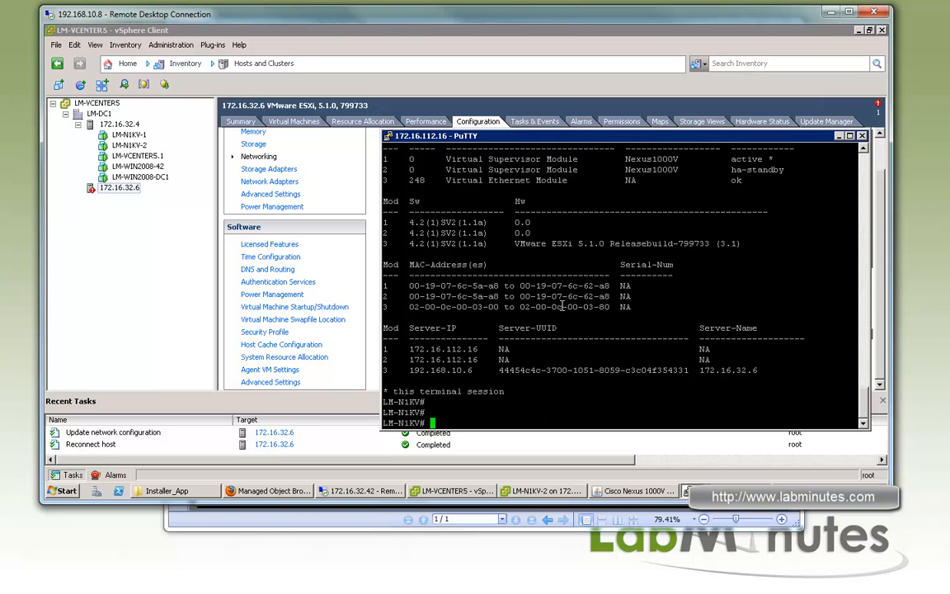
Step: List the interface status with "sh int br" and check the Eth3/1 and Eth3/2 uplinks
type("sh int v")
key("BackSpace")
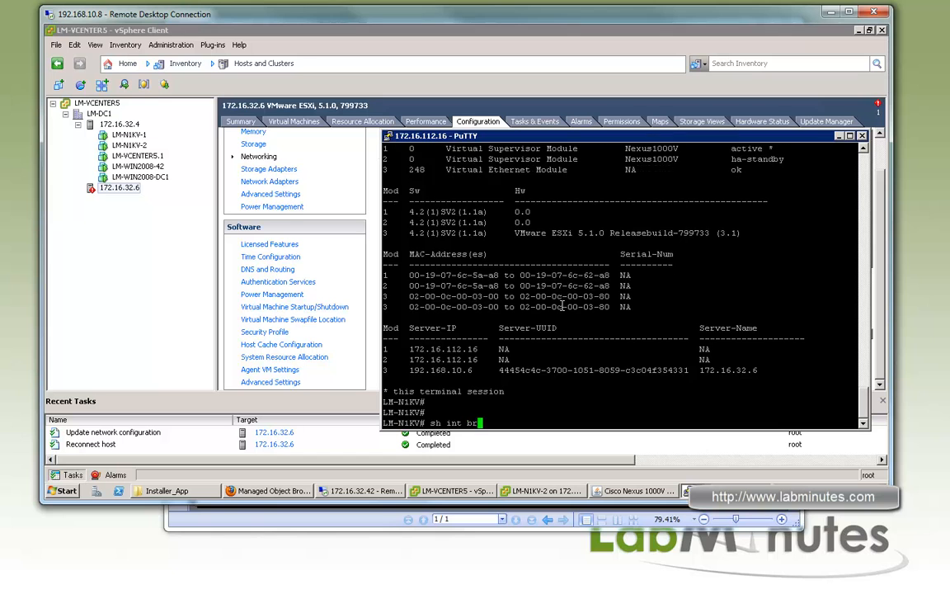
type("br")
key("Return")
key("space")
key("space")
left_click_drag(383, 190, 417, 202)
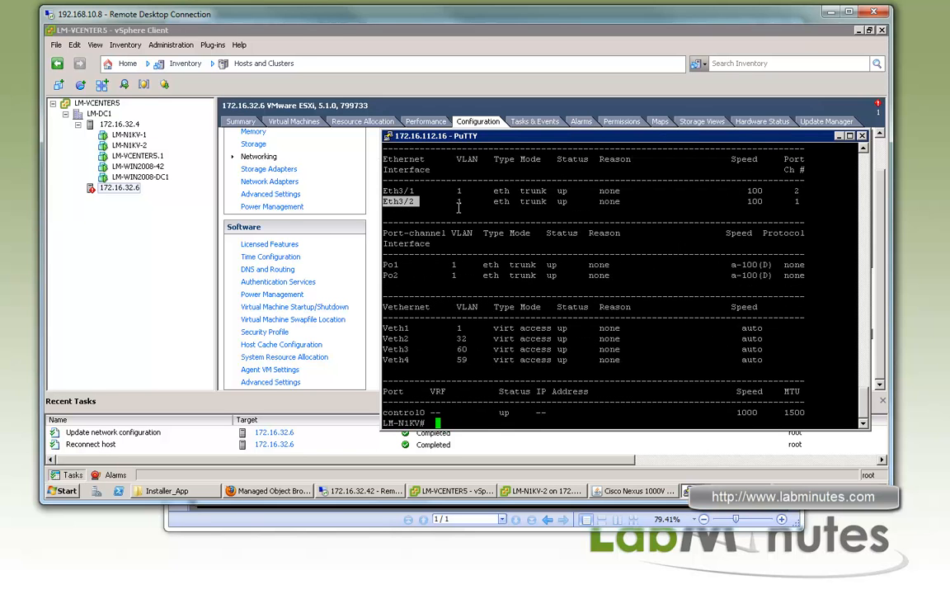
triple_click(418, 191)
left_click_drag(418, 192, 571, 202)
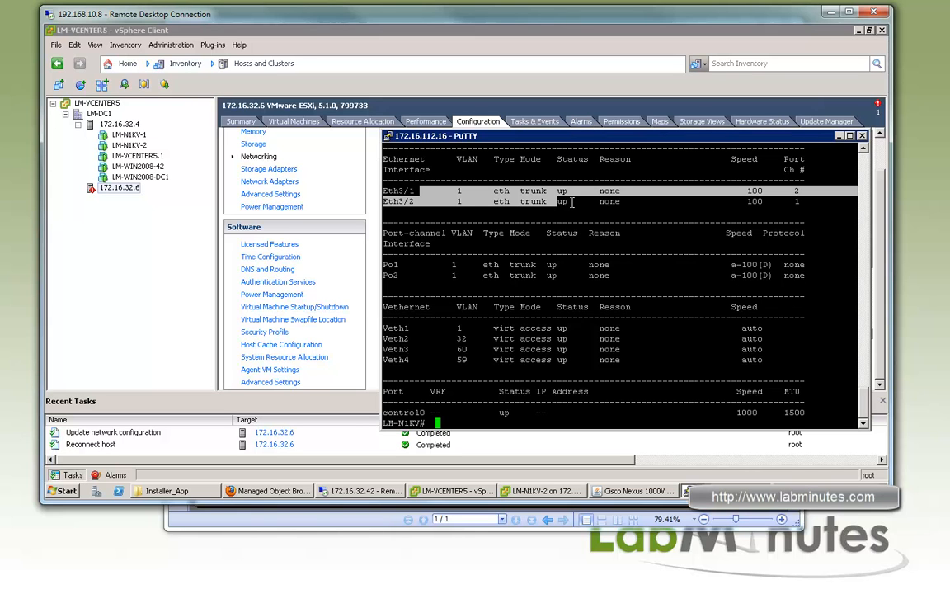
Step: Enter global configuration mode on LM-N1KV with "conf t"
triple_click(591, 212)
key("Return")
key("Return")
type("conf t")
key("Return")
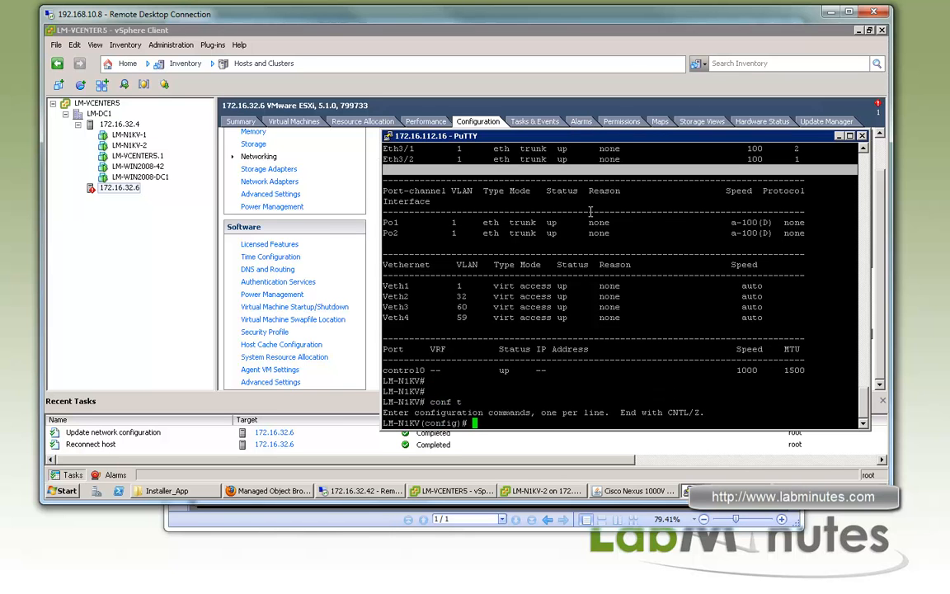
Step: Enable the LACP feature on LM-N1KV with "feature lacp"
type("f")
type("eature lacp")
key("Return")
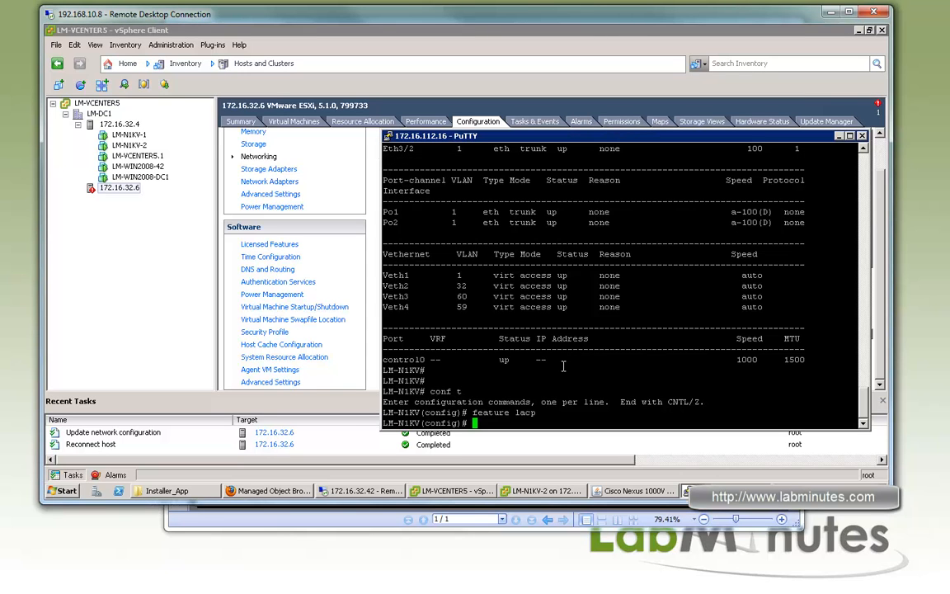
Step: Create the Ethernet-type port-profile UPLINK_VEM and publish it as a VMware port-group
type("port-pro typ ether UPLINK_VEM")
key("Return")
key("Return")
key("Return")
type("vmware port")
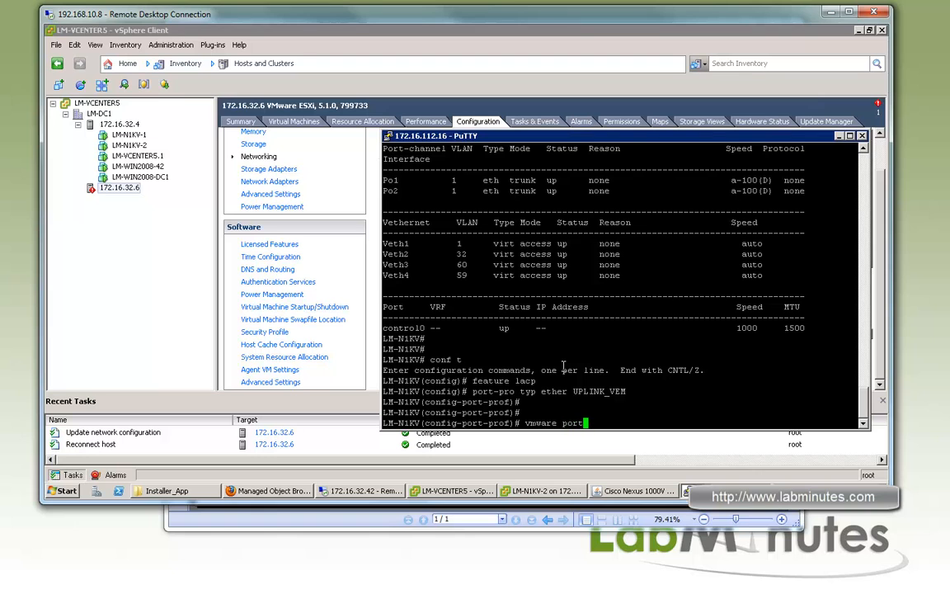
type("-gr")
key("Return")
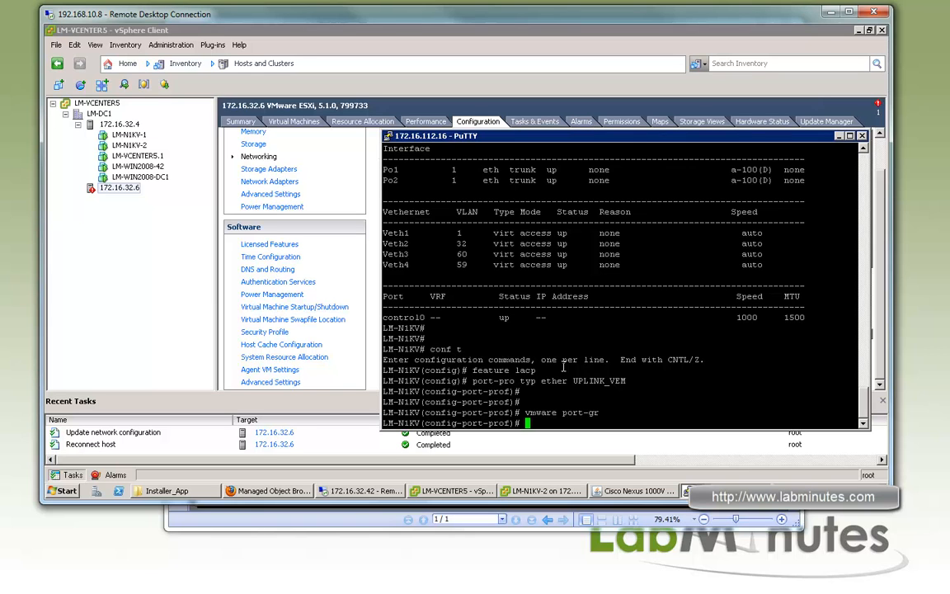
Step: Set the UPLINK_VEM port-profile to trunk mode and allow VLANs 32,59-60
type("swi mode trunk")
key("Return")
type("sw")
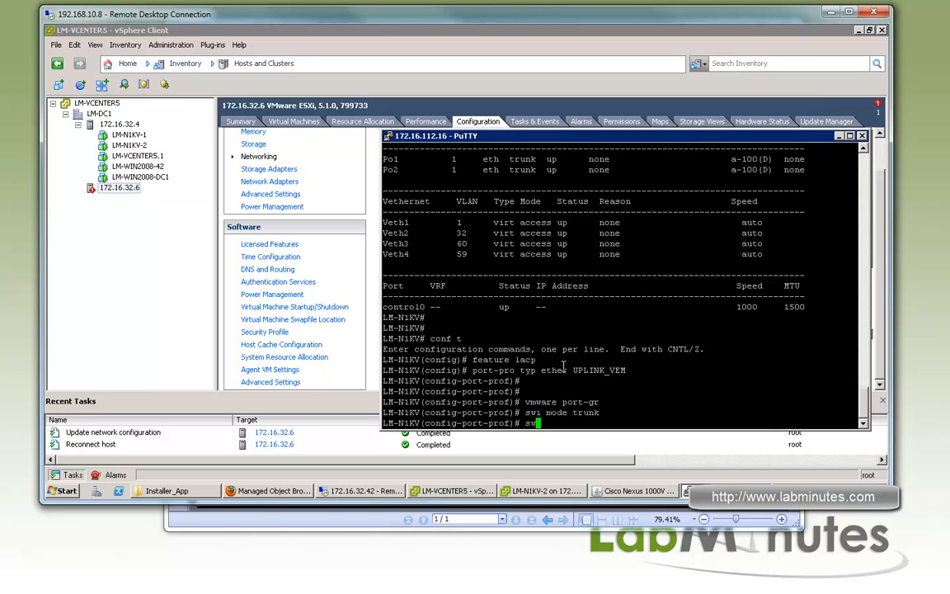
type("i tru all vlan 32,59-60")
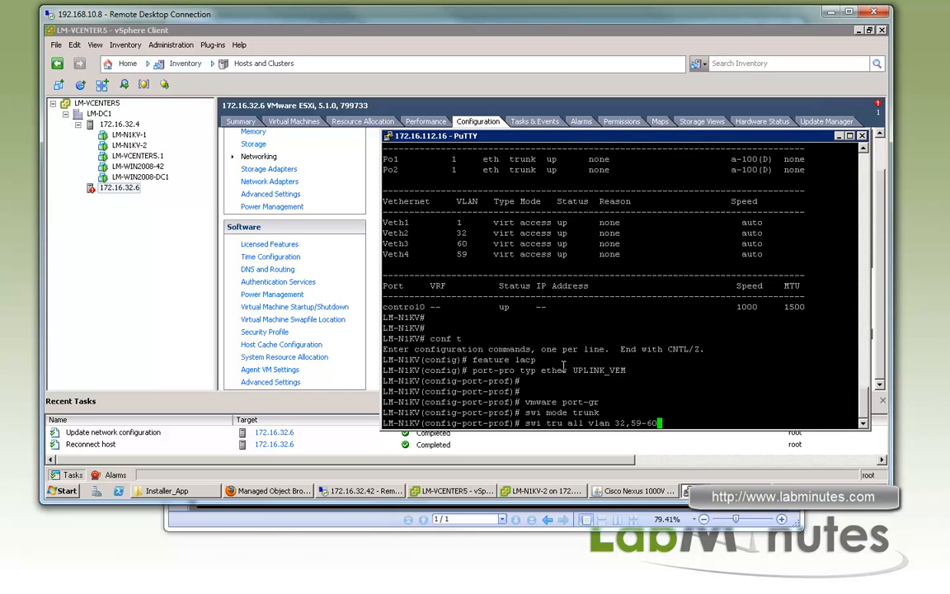
key("Return")
Step: Configure UPLINK_VEM with an automatic channel-group in mode active and set it to no shutdown
type("ch")
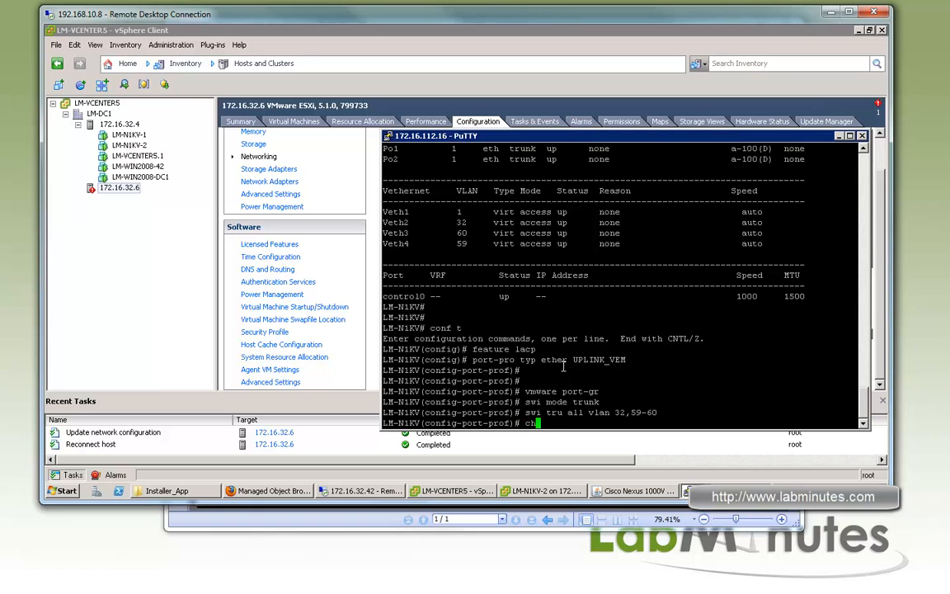
type("annel-group aut mode ")
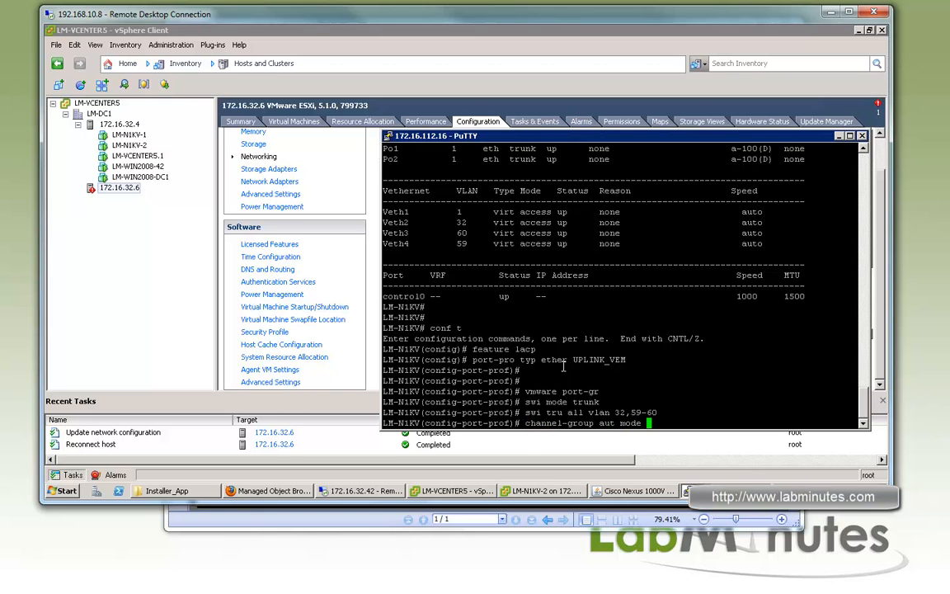
type("active")
key("Return")
key("Return")
type("no shut")
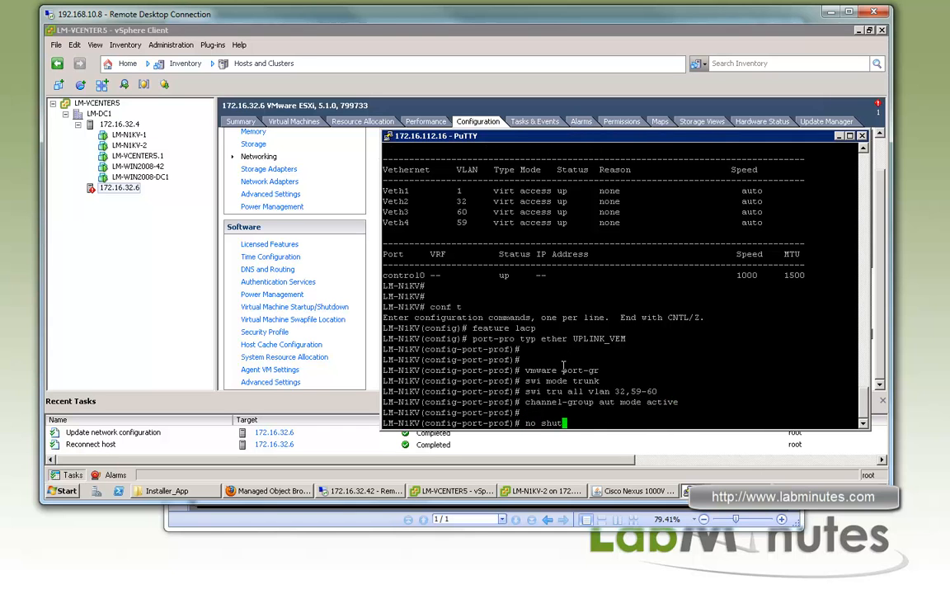
key("Return")
Step: Set system VLANs 32,60 on UPLINK_VEM and enable the port-profile state
type("system ")
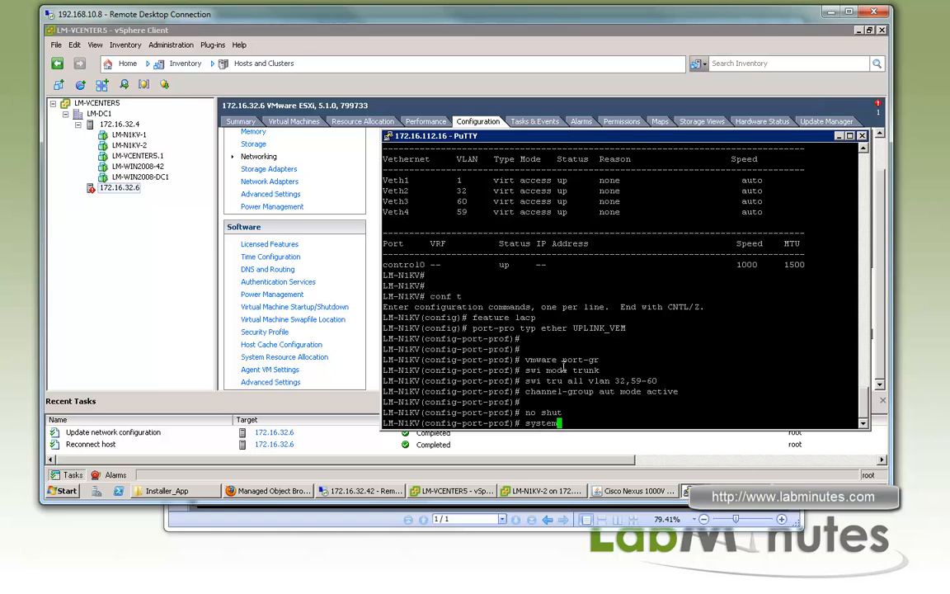
type("vlan 32,60")
key("Return")
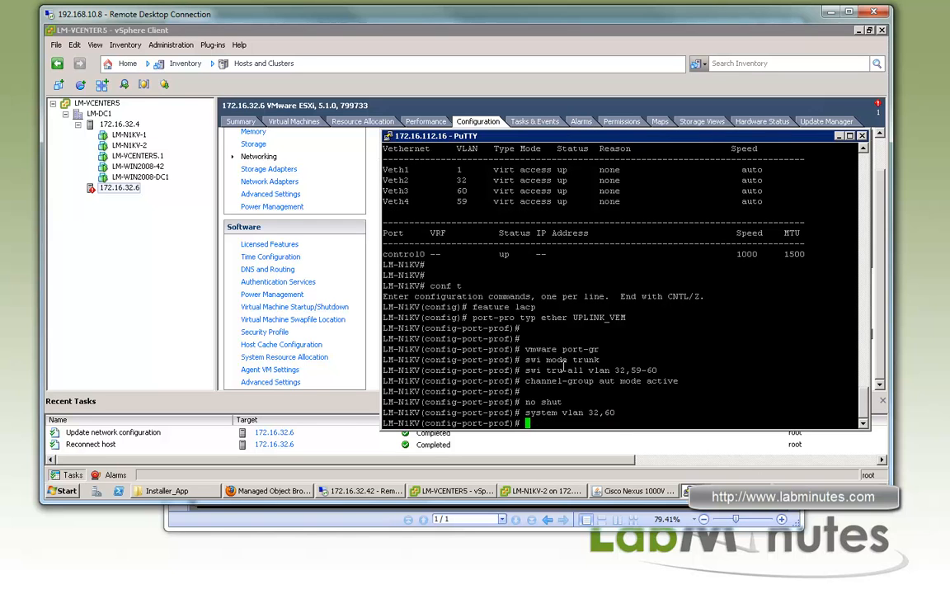
type("state en")
key("Return")
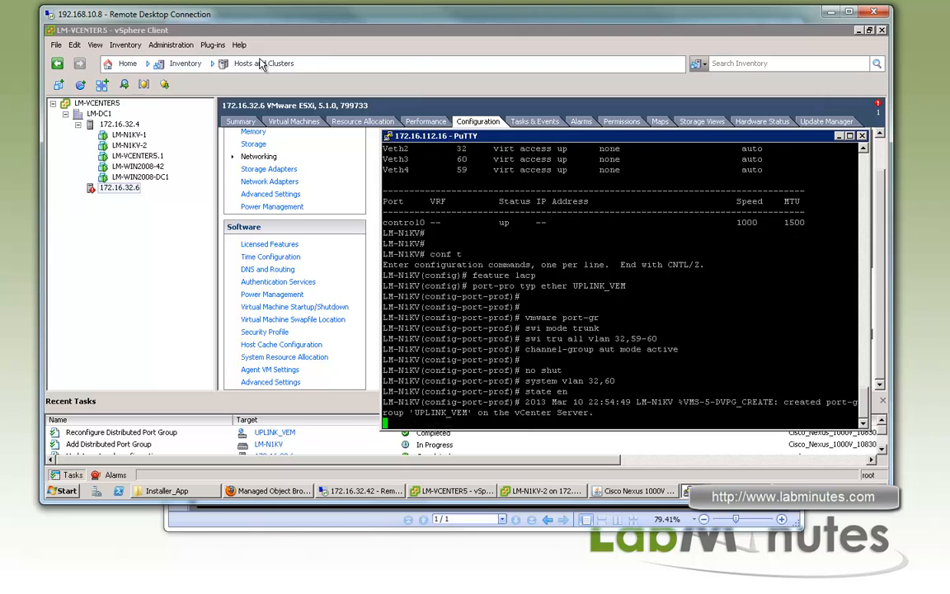
Step: Check the UPLINK_VEM port group in the vCenter Networking inventory, then return to the switch's command prompt
left_click(262, 64)
left_click(265, 65)
left_click(249, 138)
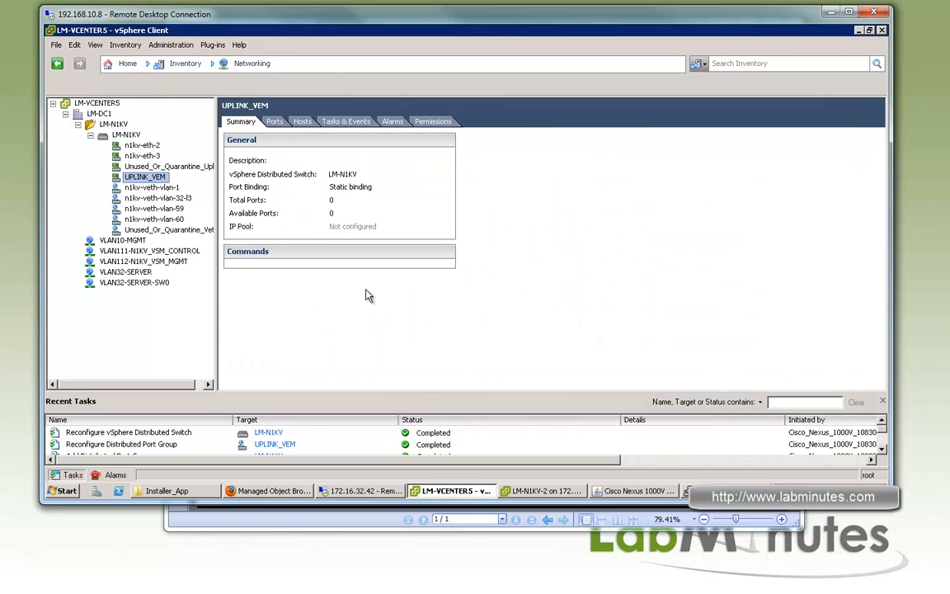
left_click(711, 492)
double_click(693, 310)
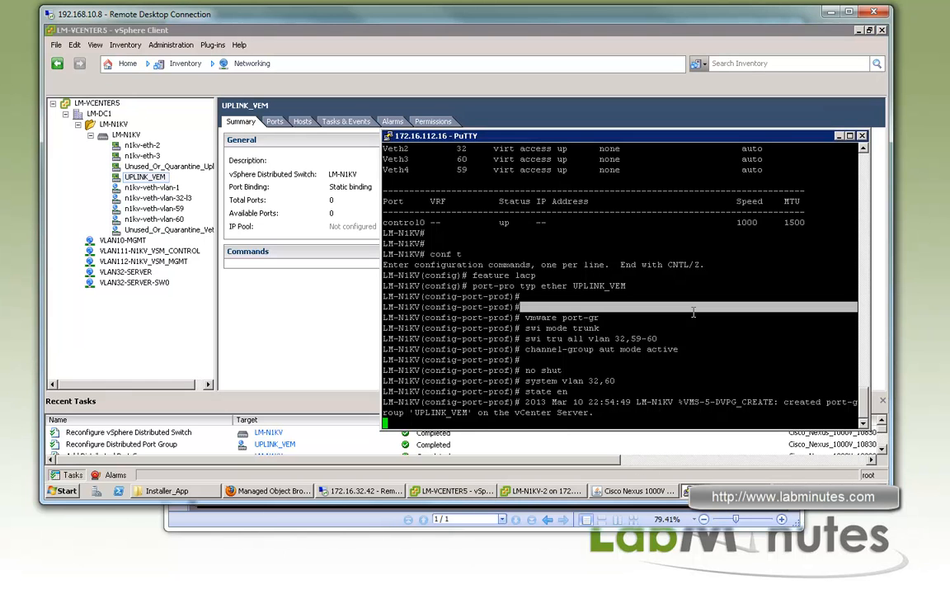
key("Return")
key("Return")
key("Return")
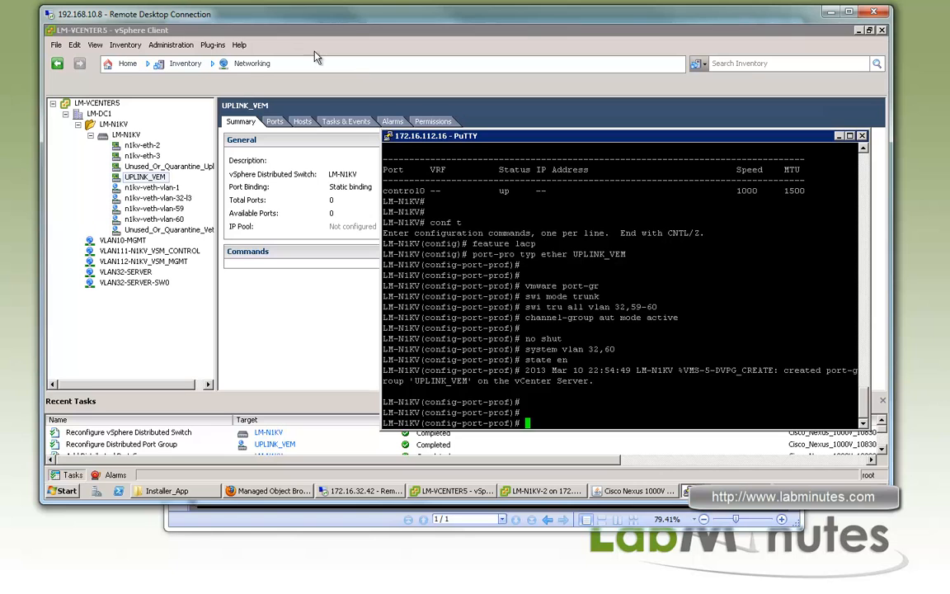
Step: Start managing hosts on the LM-N1KV distributed switch and select host 172.16.32.6
left_click(314, 50)
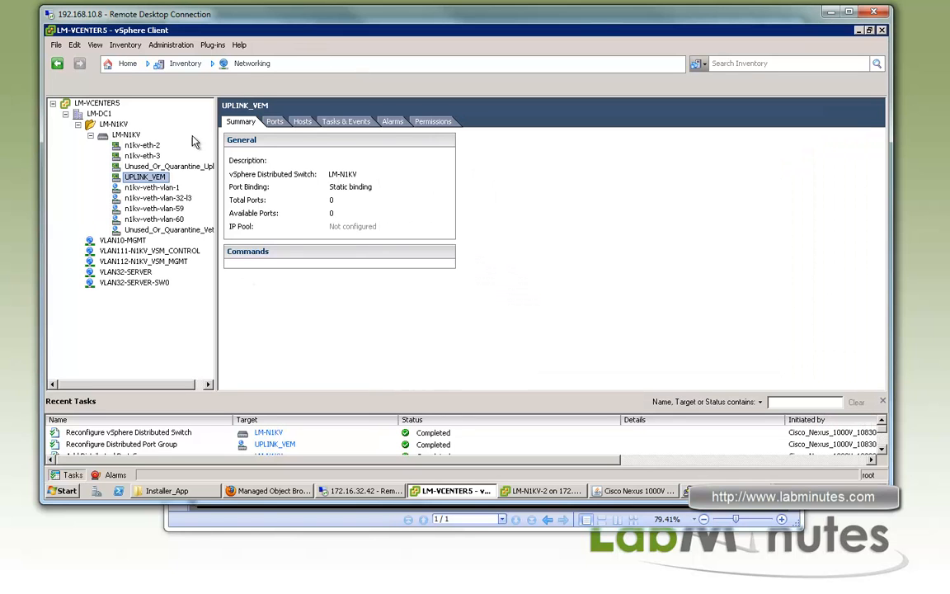
right_click(124, 135)
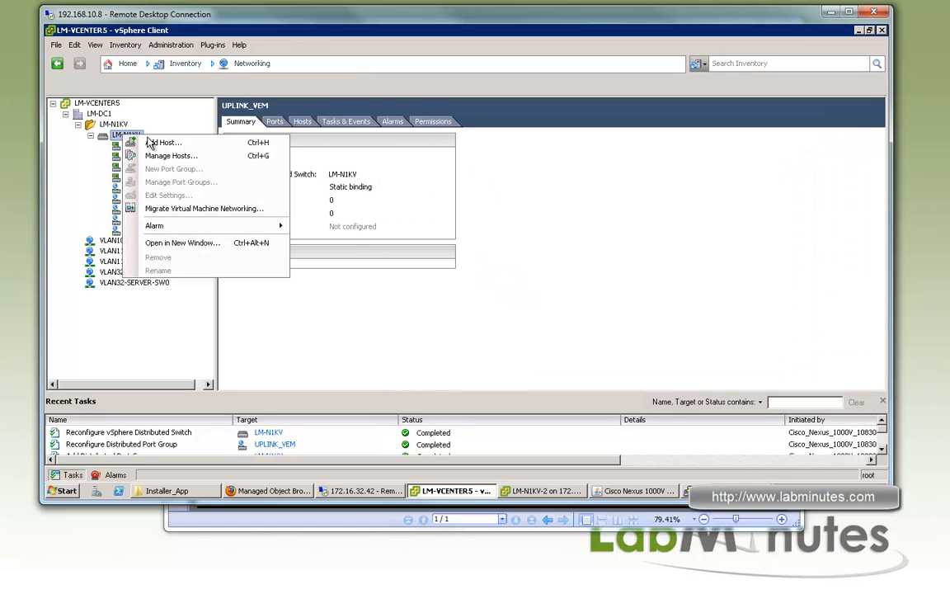
left_click(157, 155)
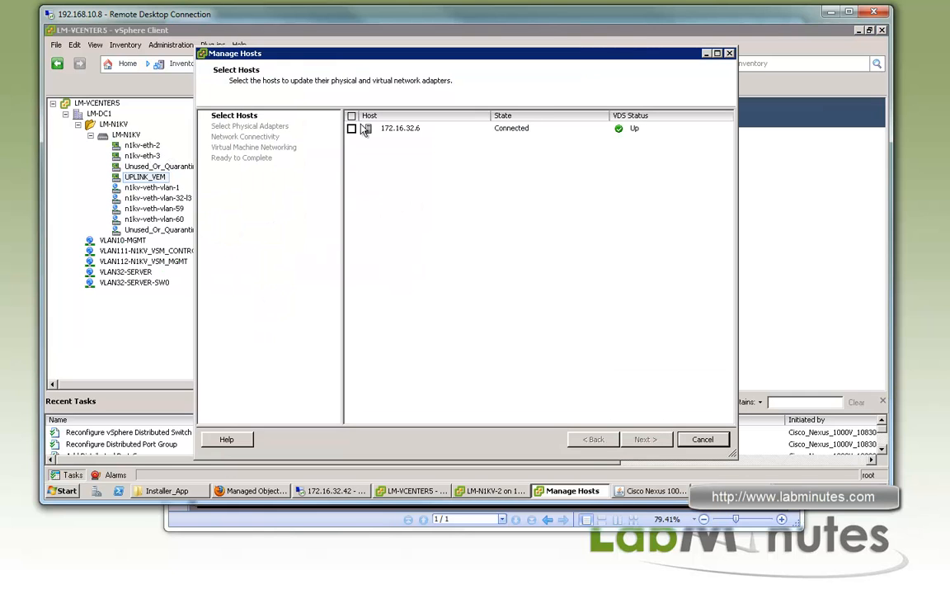
left_click(351, 129)
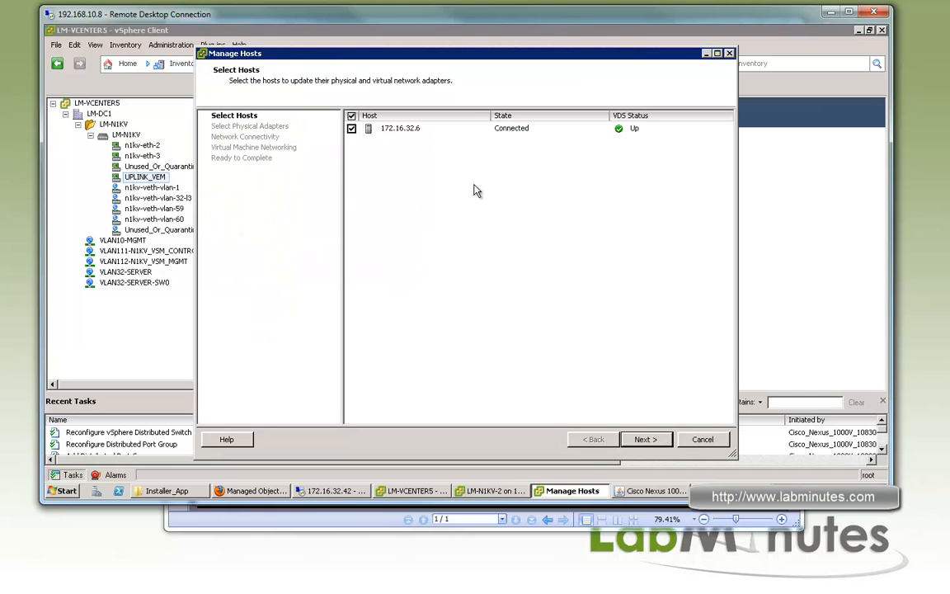
left_click(643, 440)
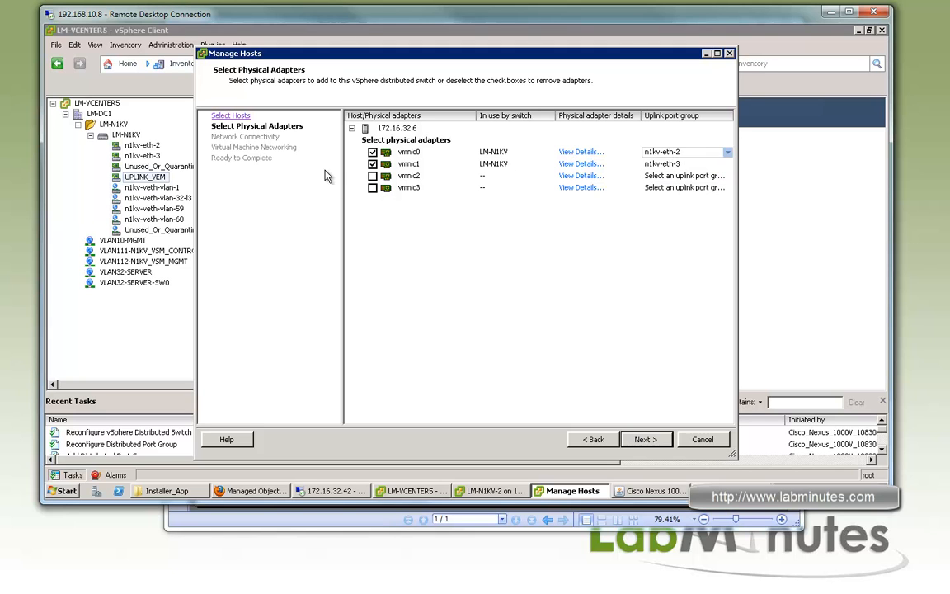
Step: Deselect vmnic0 and vmnic1, and add vmnic2 and vmnic3 with UPLINK_VEM as their uplink port group
left_click(372, 152)
left_click(372, 163)
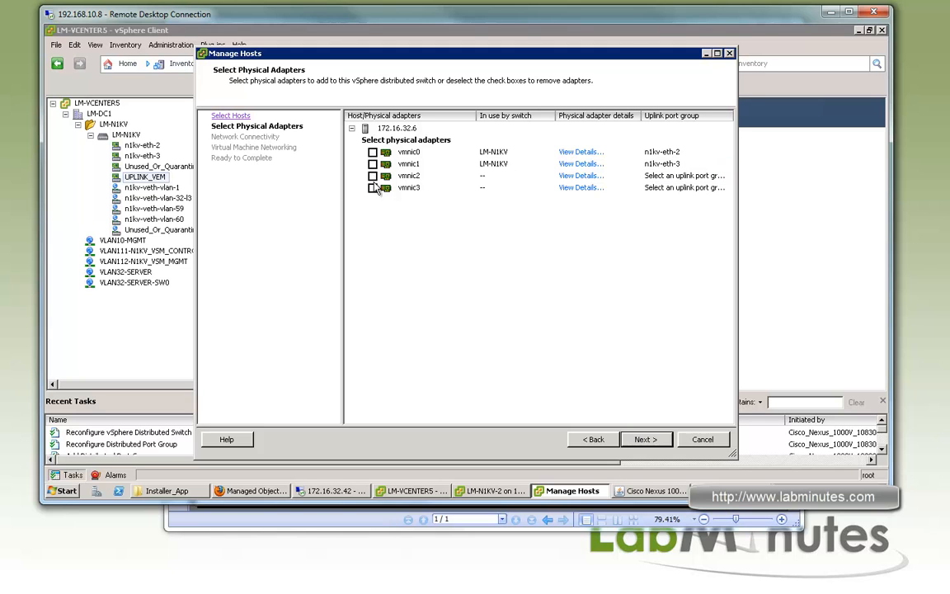
left_click(374, 189)
left_click(728, 177)
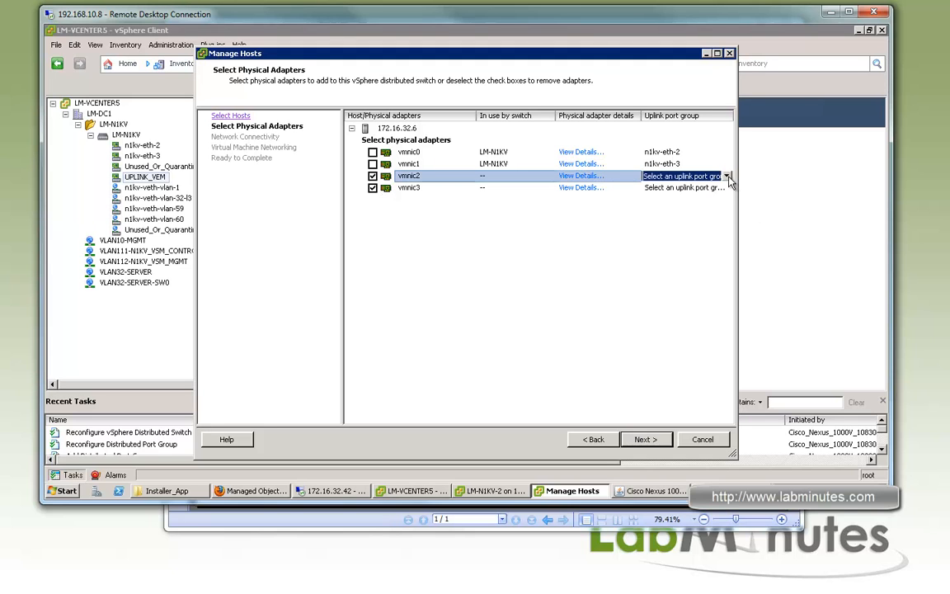
left_click(727, 177)
left_click(669, 223)
left_click(728, 189)
left_click(727, 188)
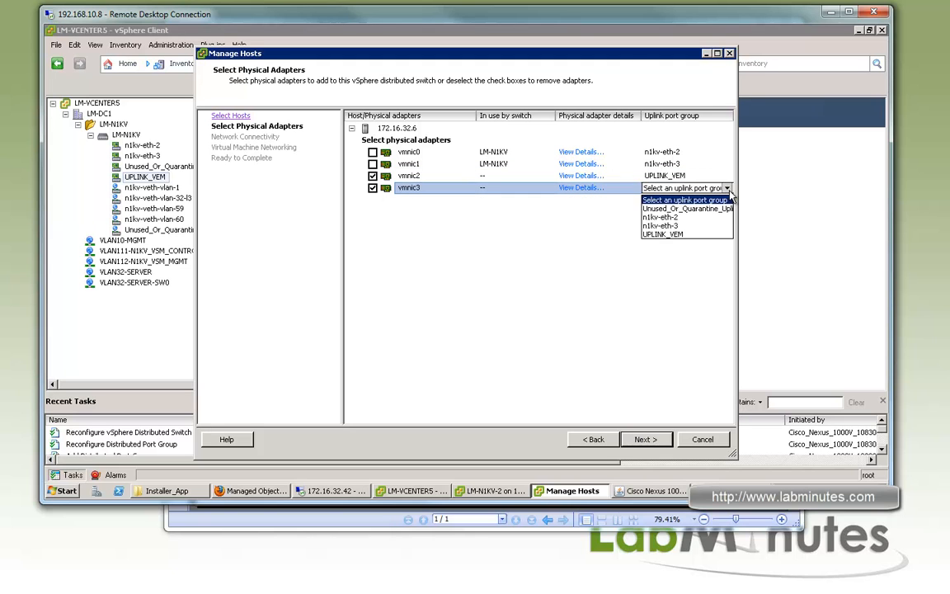
left_click(670, 235)
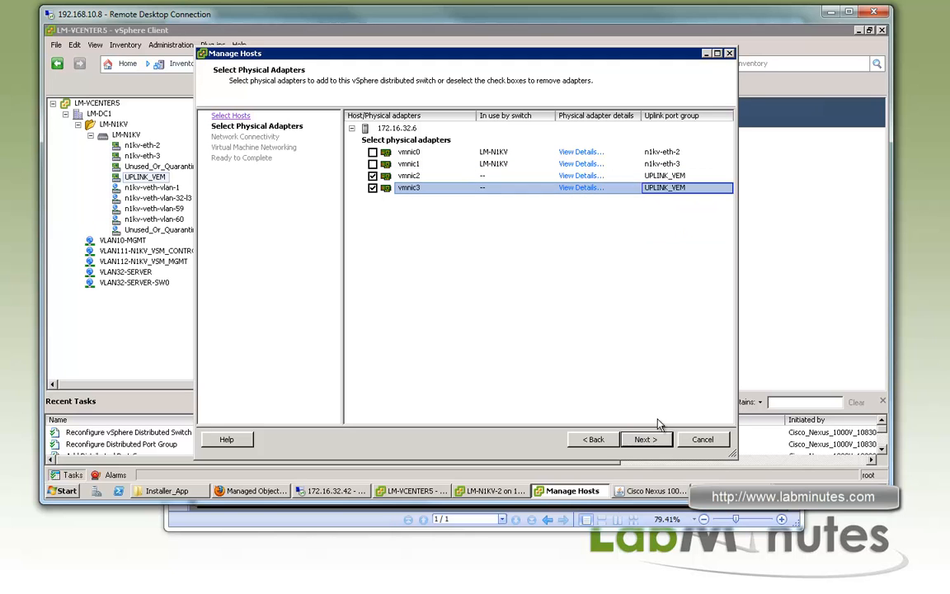
Step: Keep the VMkernel adapters unmigrated, enable virtual machine networking migration, and finish the Manage Hosts wizard
left_click(645, 439)
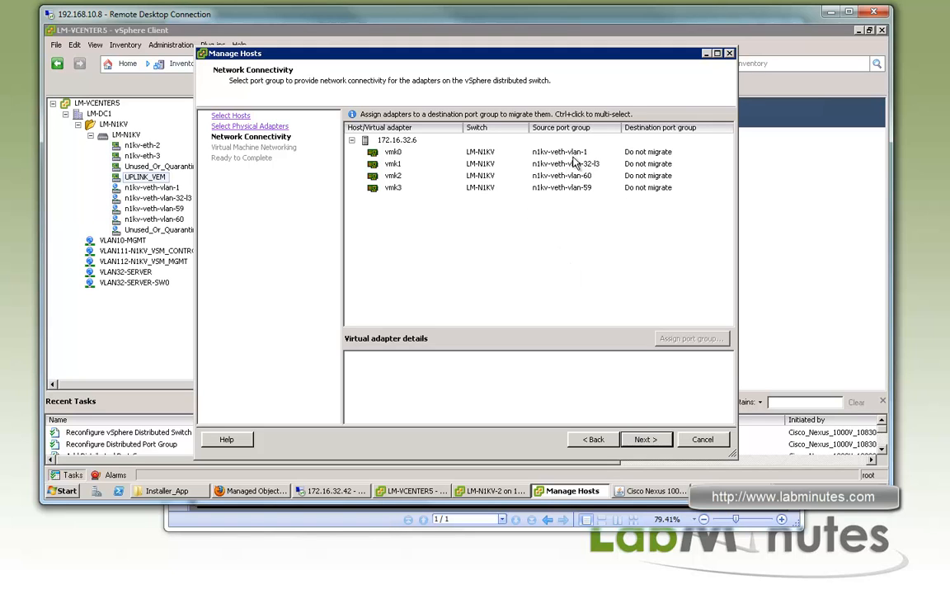
left_click(645, 440)
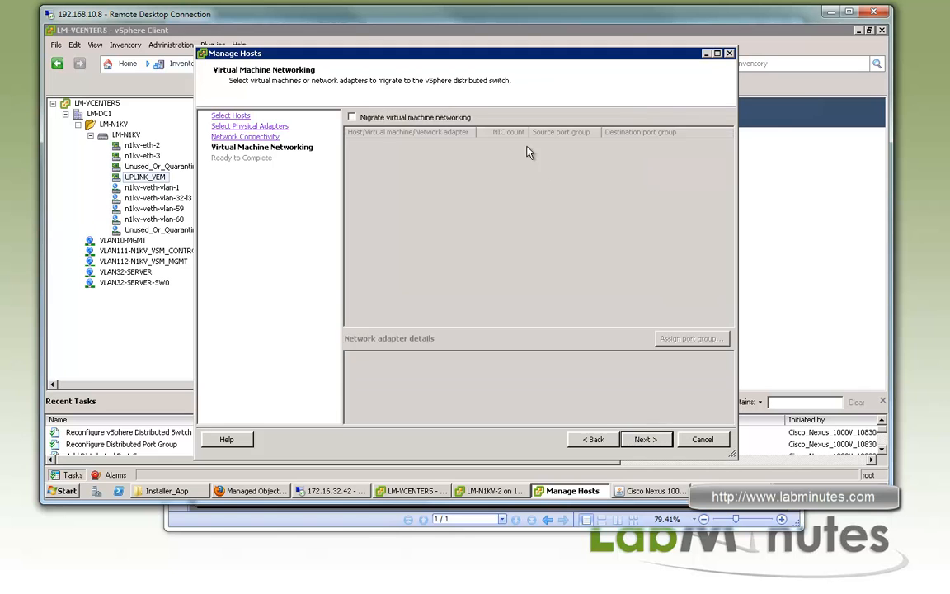
left_click(352, 117)
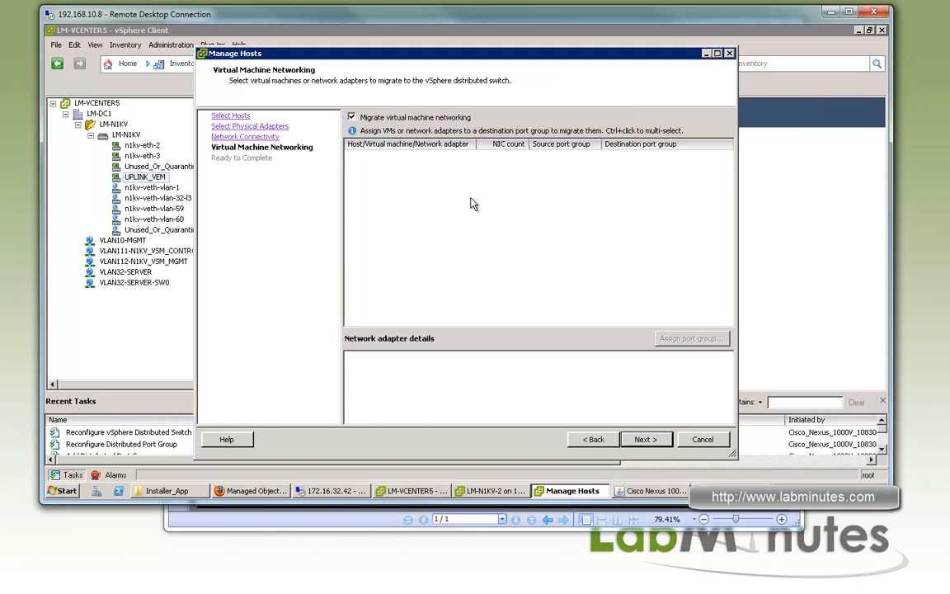
left_click(647, 439)
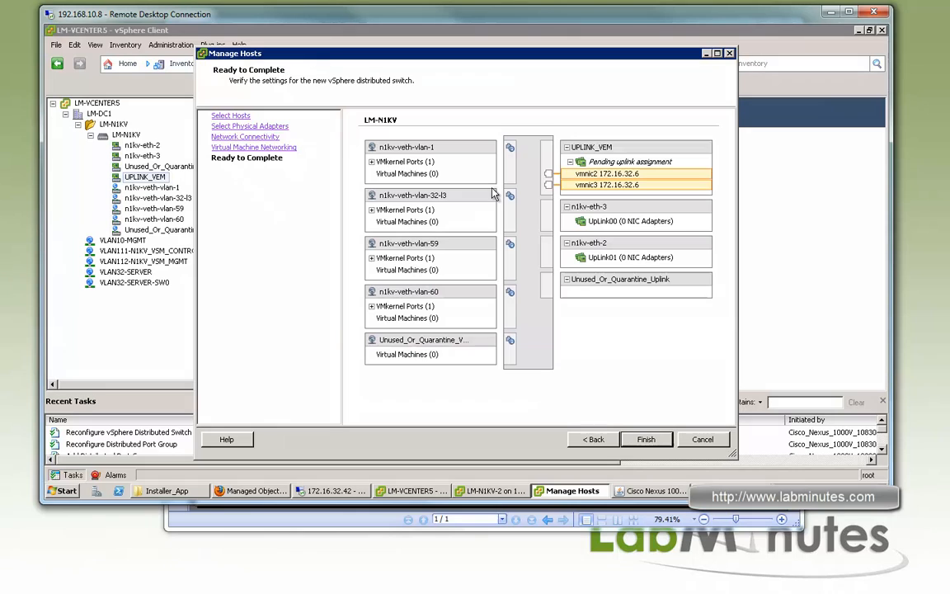
left_click(645, 439)
Step: List the switch modules in the PuTTY session with "sh mod" and check the module 3 entry
left_click(715, 490)
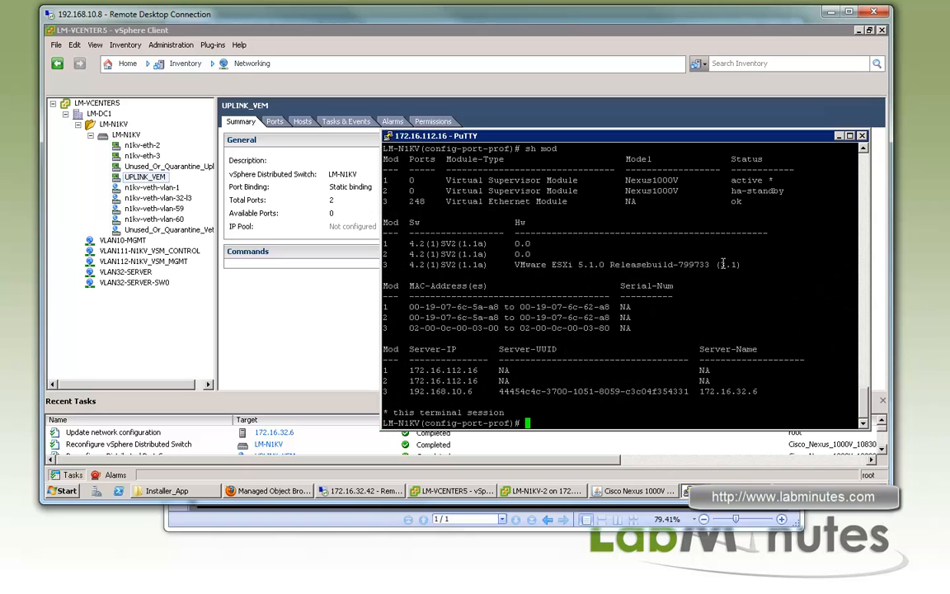
left_click_drag(735, 265, 433, 267)
double_click(705, 304)
left_click(725, 276)
Step: Show the port-channel summary with "sh port-c sum" and examine the members of Po1, Po2 and Po3
type("sh port-c sum")
key("Return")
left_click_drag(575, 413, 594, 415)
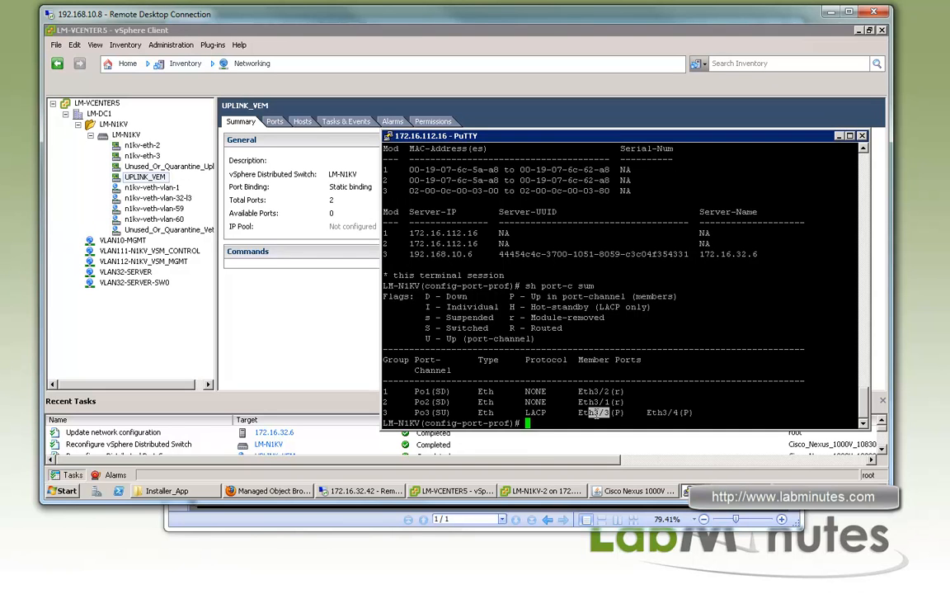
left_click_drag(659, 412, 678, 412)
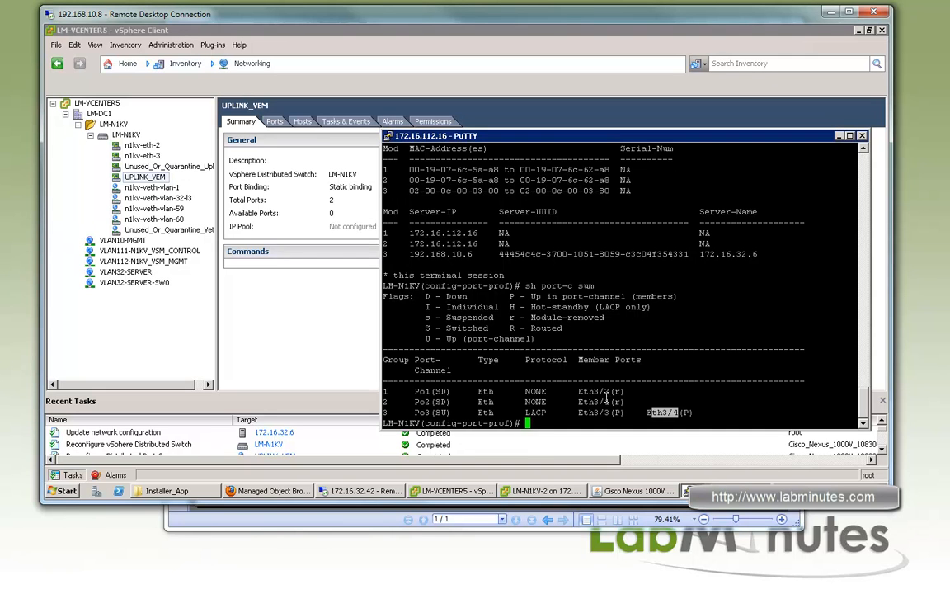
left_click_drag(609, 403, 384, 393)
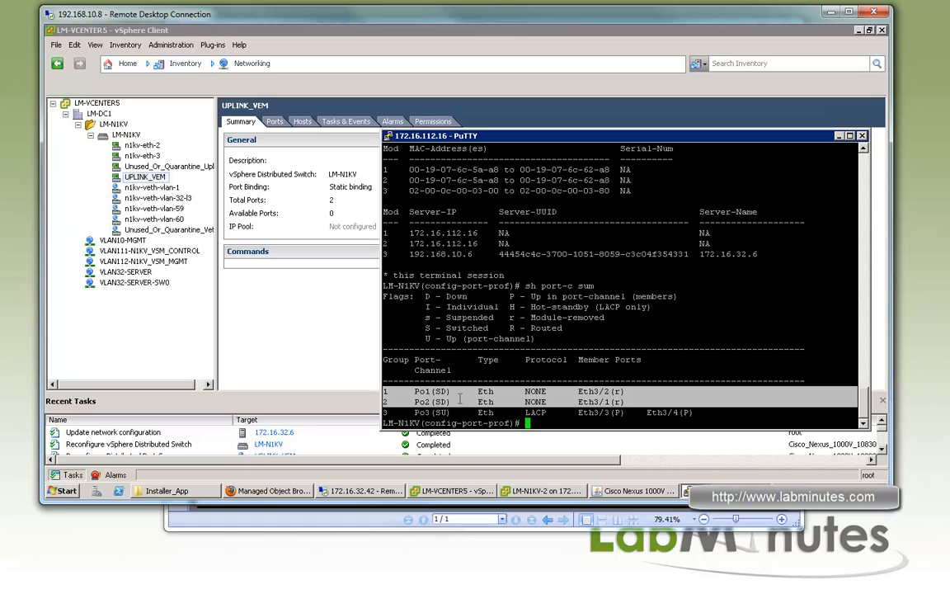
Step: List the interface status with "sh int br" and check the Eth3/3 and Eth3/4 uplinks
left_click(495, 397)
type("sh int br")
key("Return")
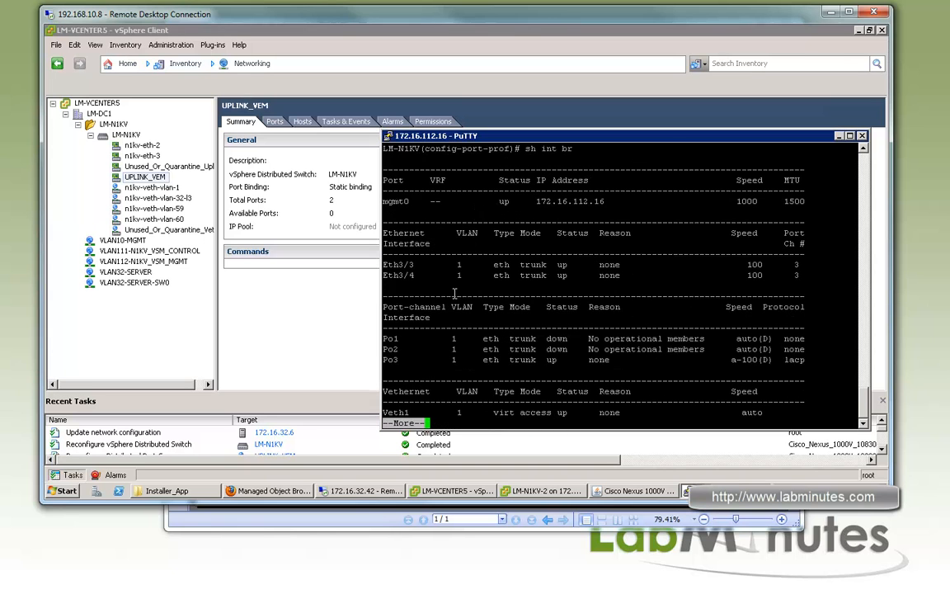
left_click_drag(383, 264, 595, 277)
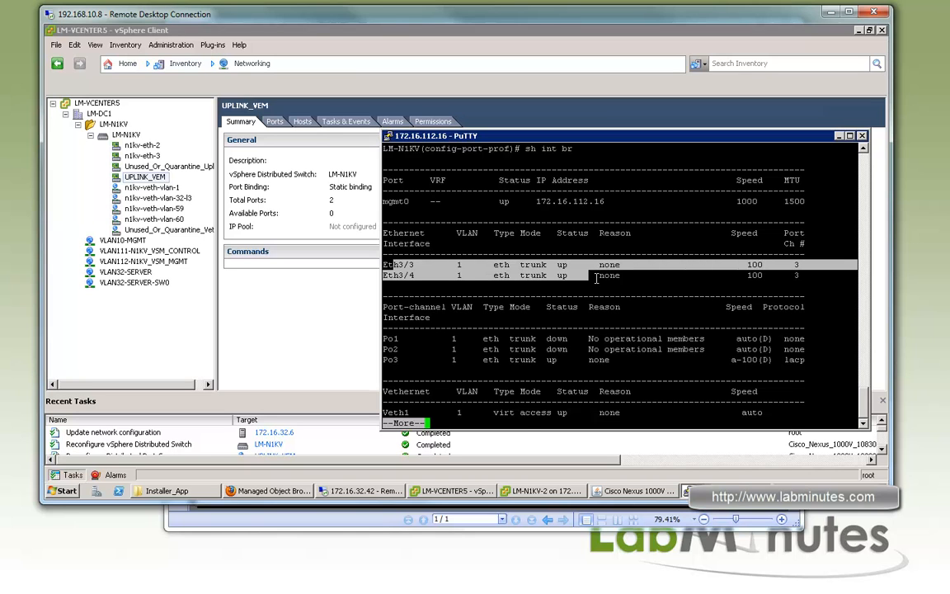
type("q")
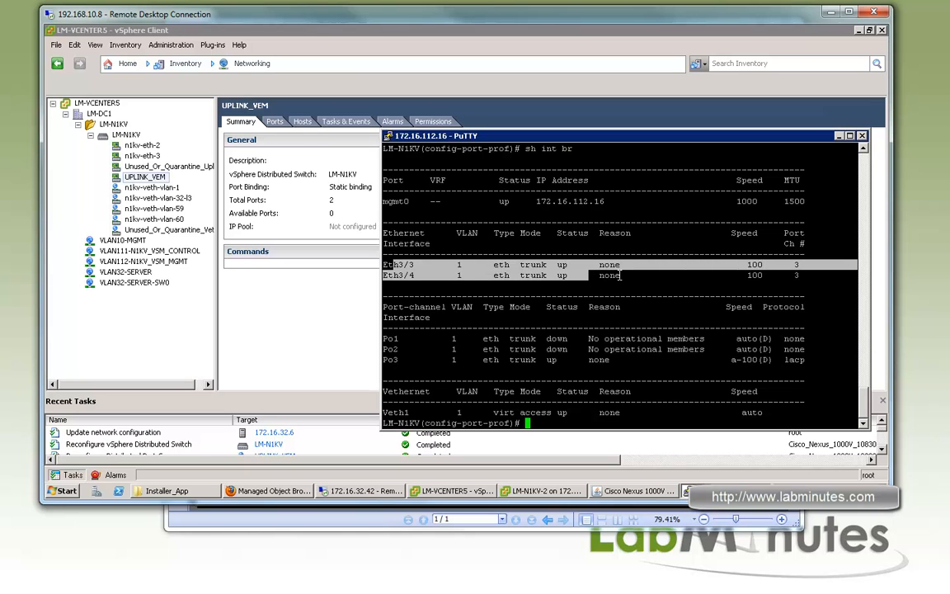
Step: Delete the old port-channels 1 and 2 in the PuTTY session with "no int po1" and "no int po2"
type("no int po1")
key("Return")
key("Up")
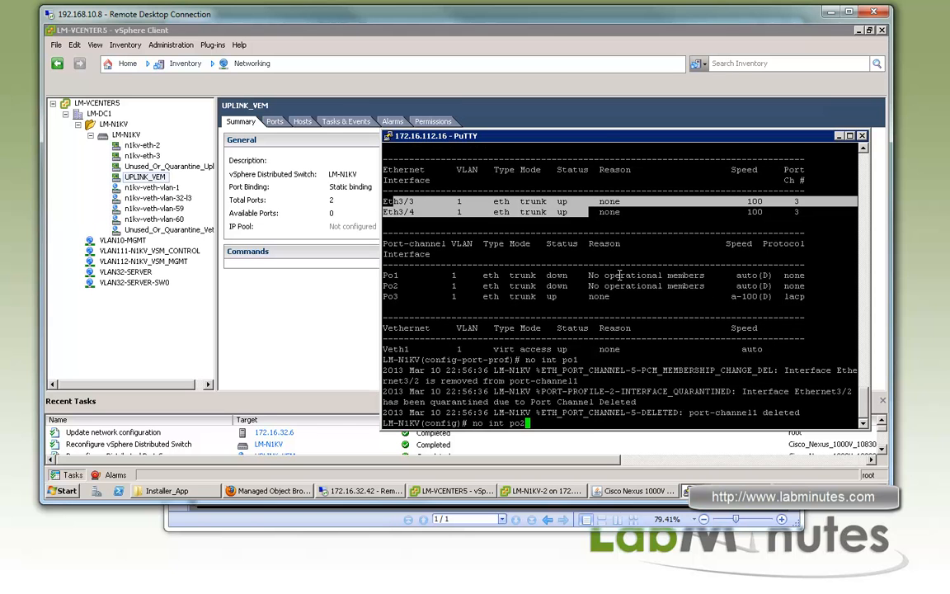
key("Return")
key("Return")
key("Return")
Step: Show the port-channel summary with "sh port-c su" and check the member ports of Po3
type("sh port- cu")
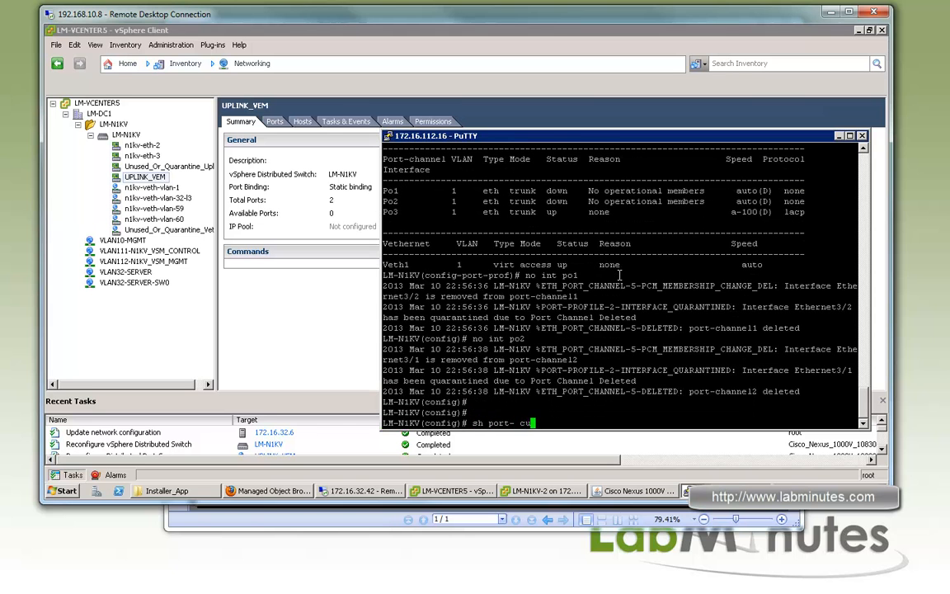
key("Return")
key("Up")
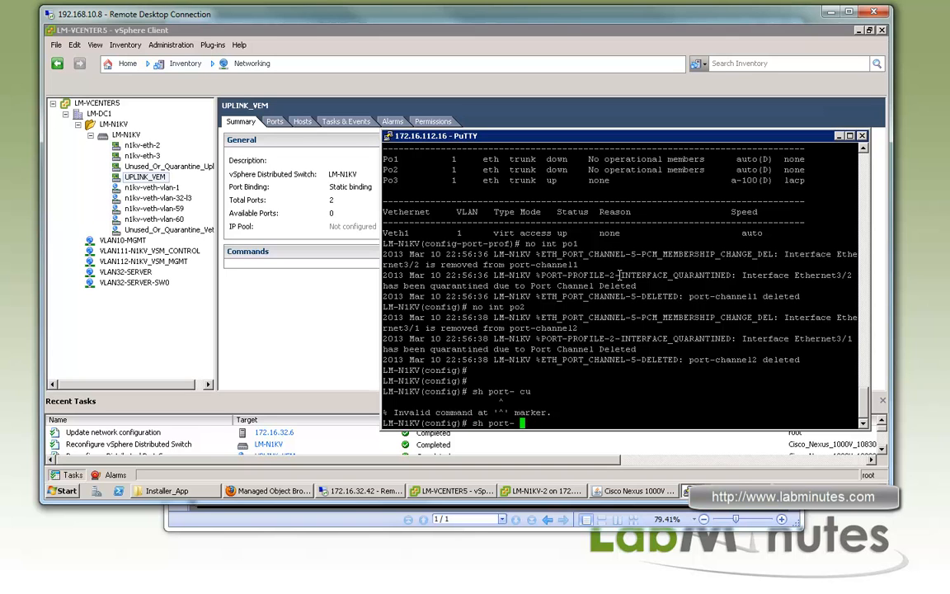
type("s c")
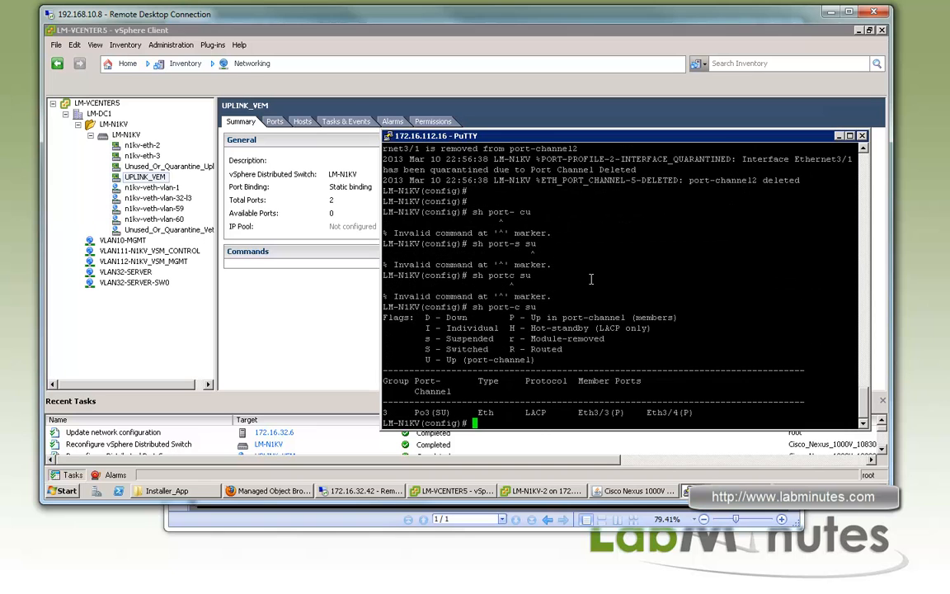
left_click_drag(405, 413, 550, 416)
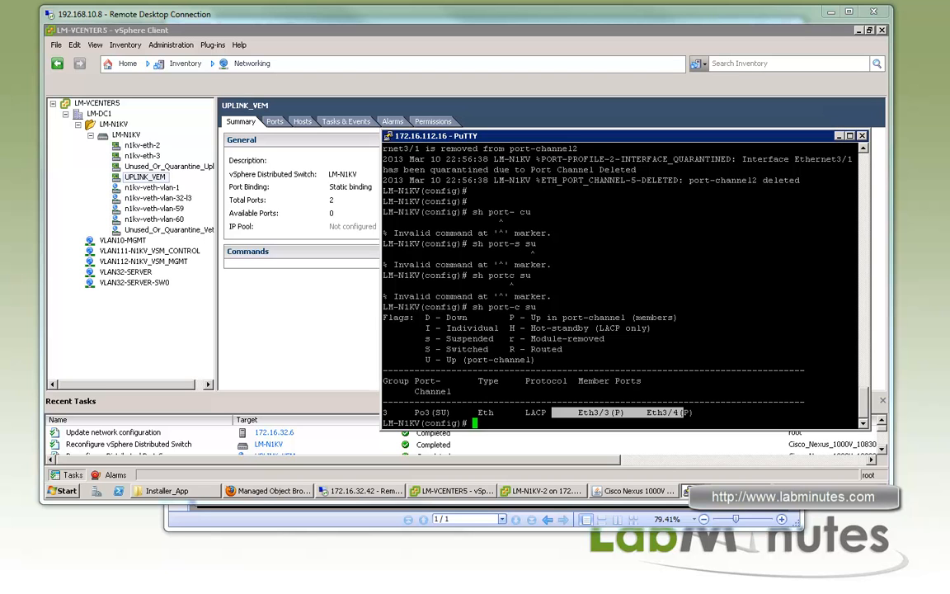
Step: In the SecureCRT session on SW1, show the EtherChannel summary with "sh etherc su", examine it, and return to the remote desktop
left_click_drag(949, 73, 668, 143)
type("sh etherc ")
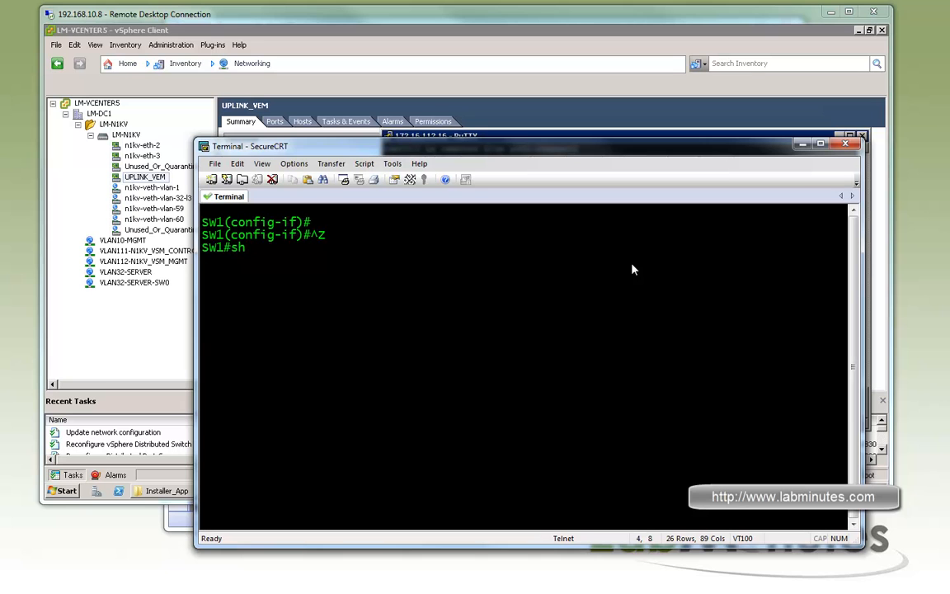
type("su")
key("Return")
left_click_drag(614, 488, 442, 490)
left_click_drag(509, 146, 559, 186)
left_click_drag(609, 505, 573, 495)
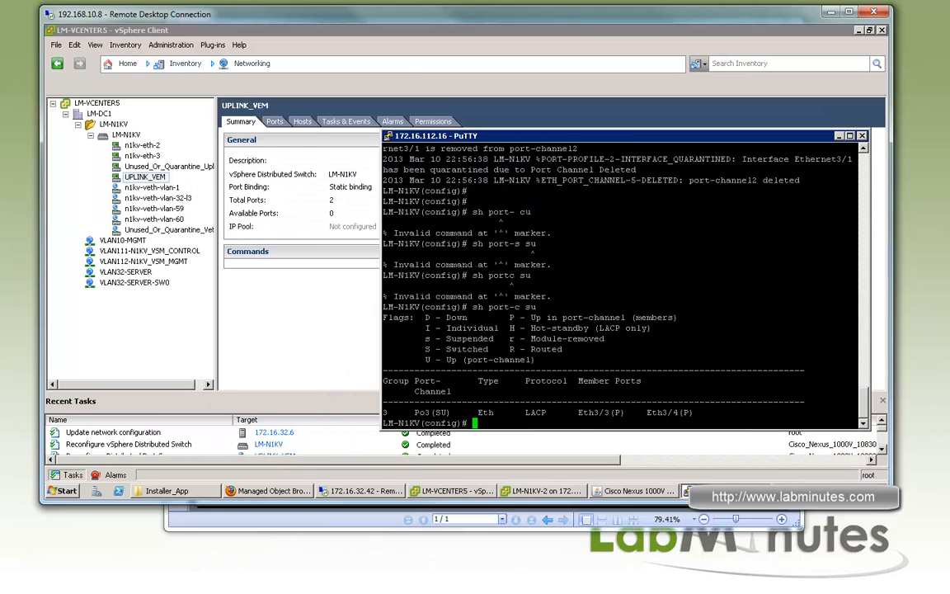
Step: Show the standard switches of host 172.16.32.6 in the Hosts and Clusters inventory and open the vSwitch0 properties
left_click(215, 64)
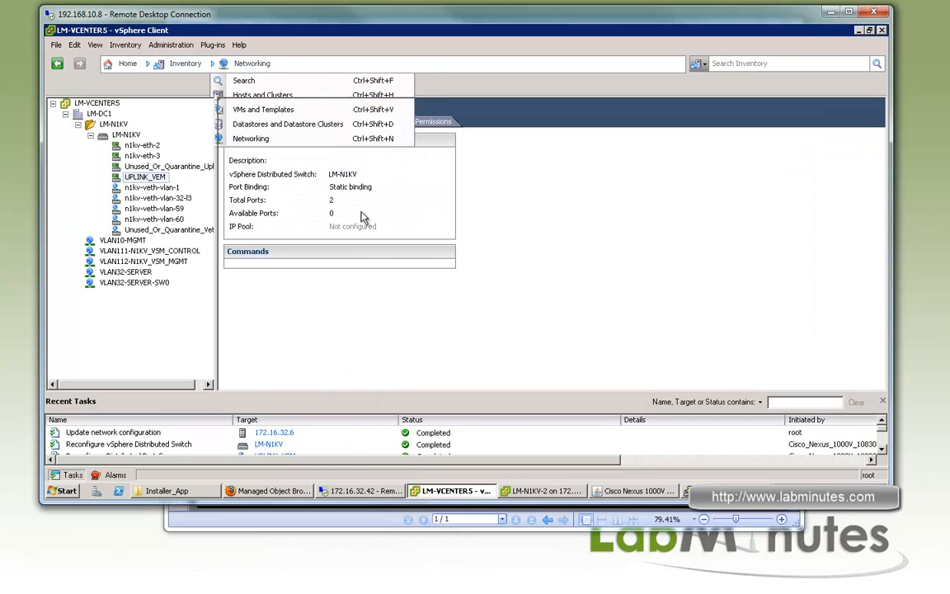
left_click(263, 96)
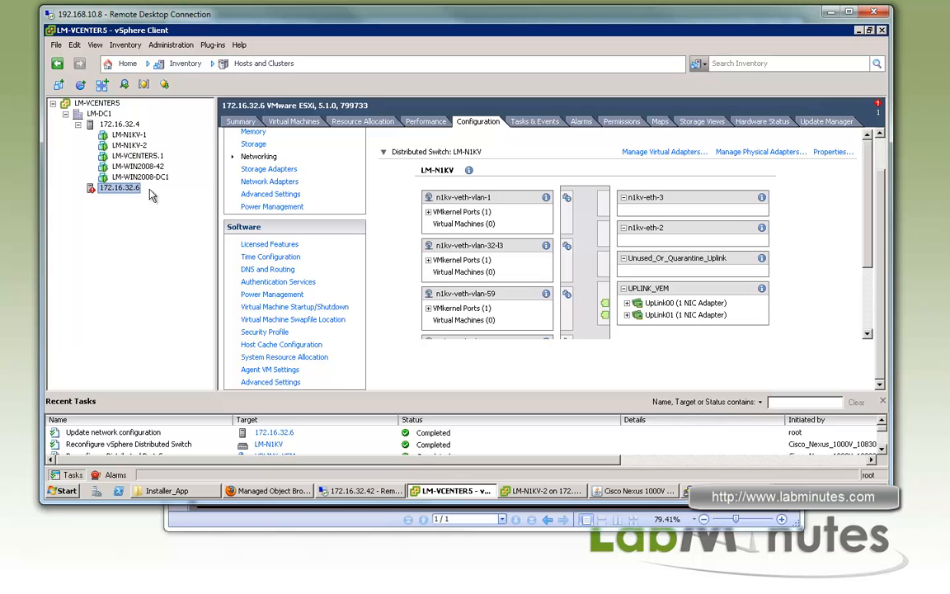
right_click(118, 189)
mouse_move(866, 150)
left_mouse_down()
mouse_move(865, 169)
mouse_move(863, 141)
left_mouse_up()
scroll(822, 148, "up", 3)
left_click(462, 142)
left_click(614, 188)
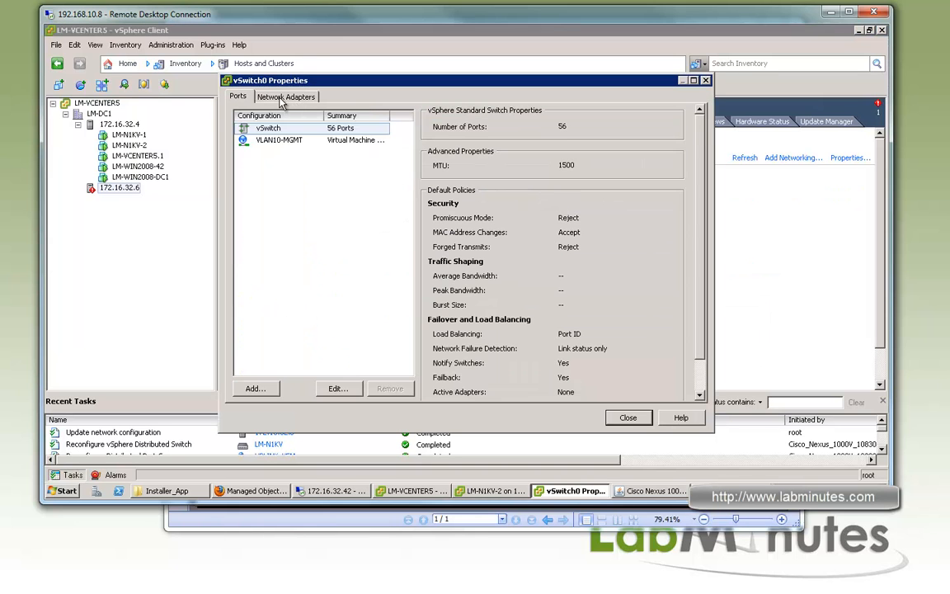
Step: Add the physical adapter vmnic0 to vSwitch0 as an active adapter and close its properties
left_click(268, 98)
left_click(256, 388)
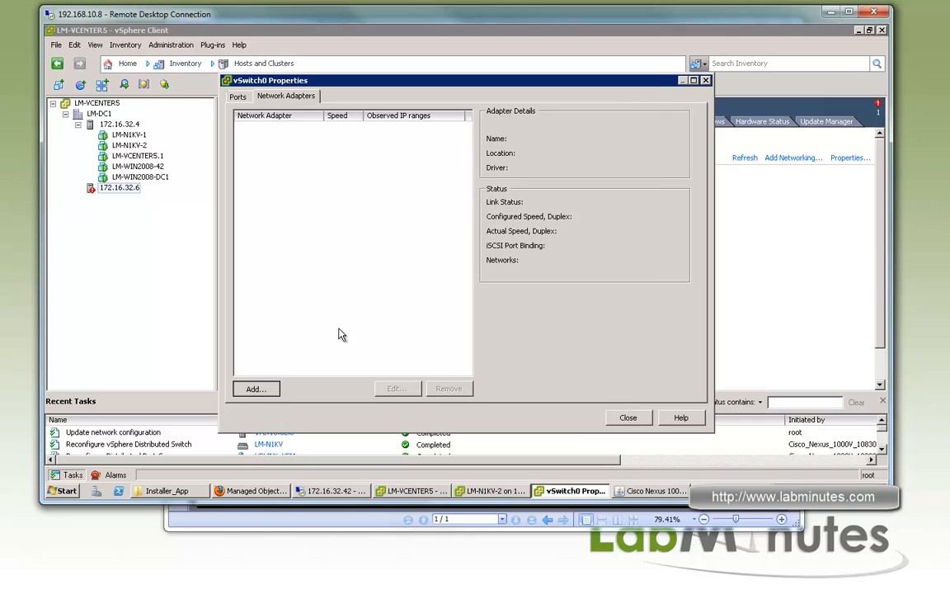
left_click(382, 249)
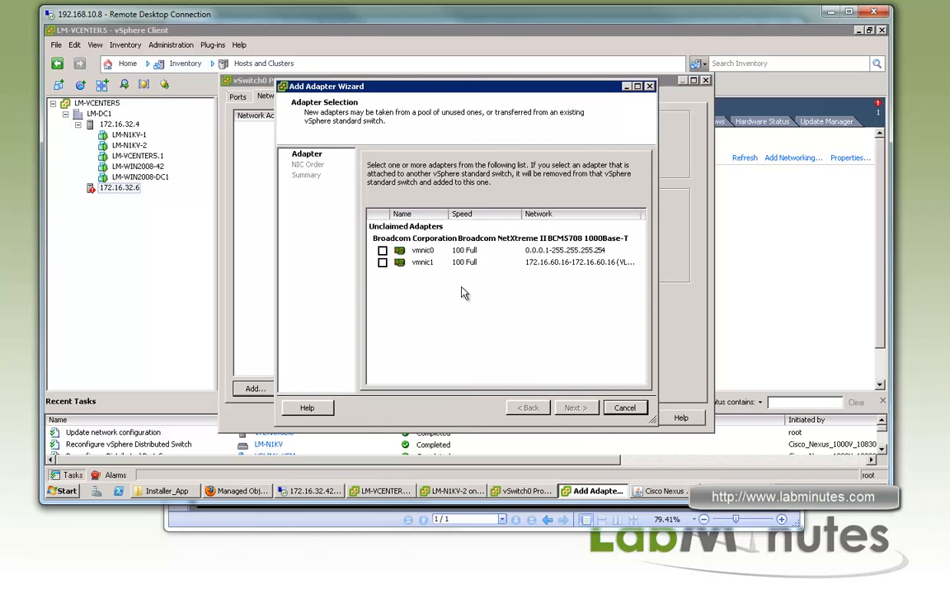
left_click(575, 408)
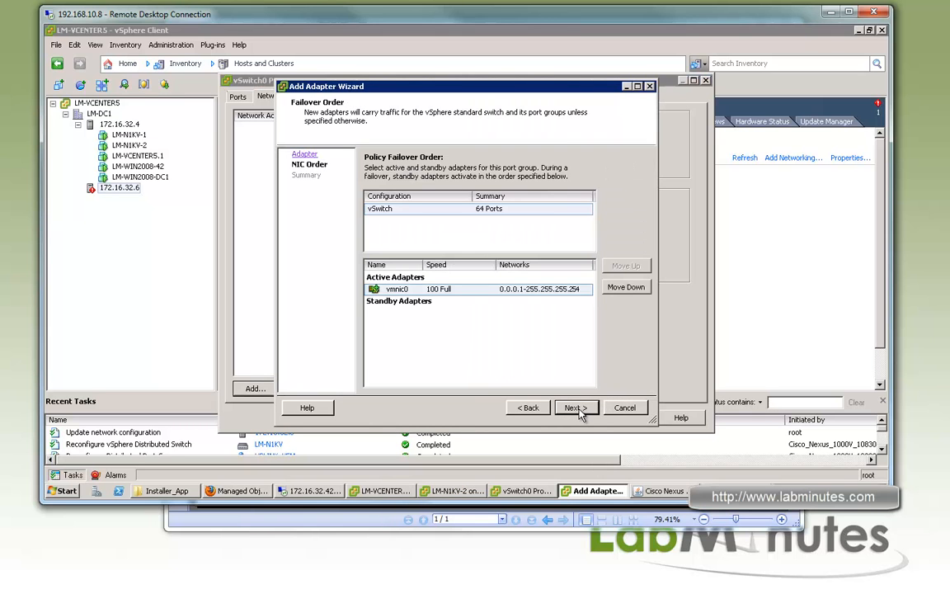
left_click(575, 407)
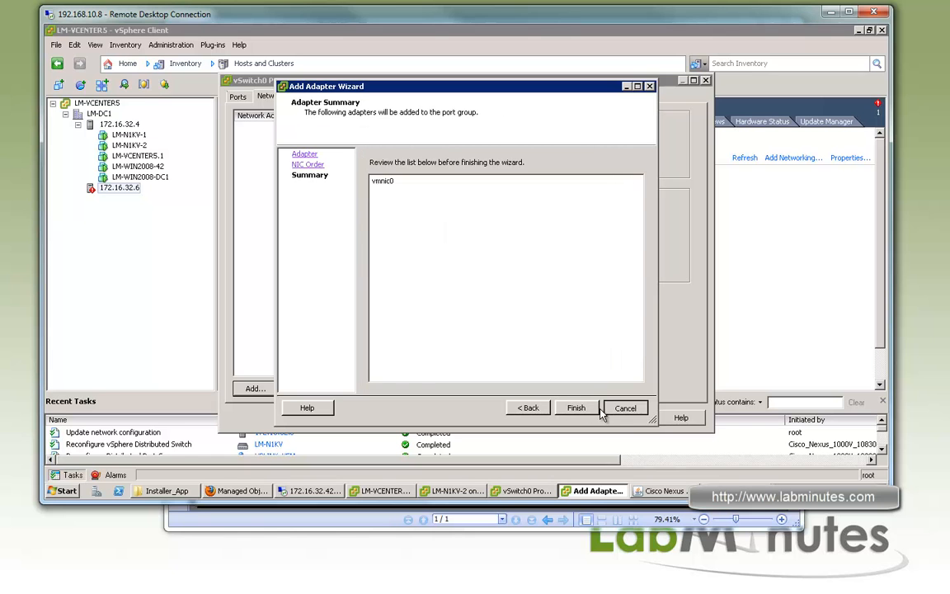
left_click(572, 407)
left_click(628, 418)
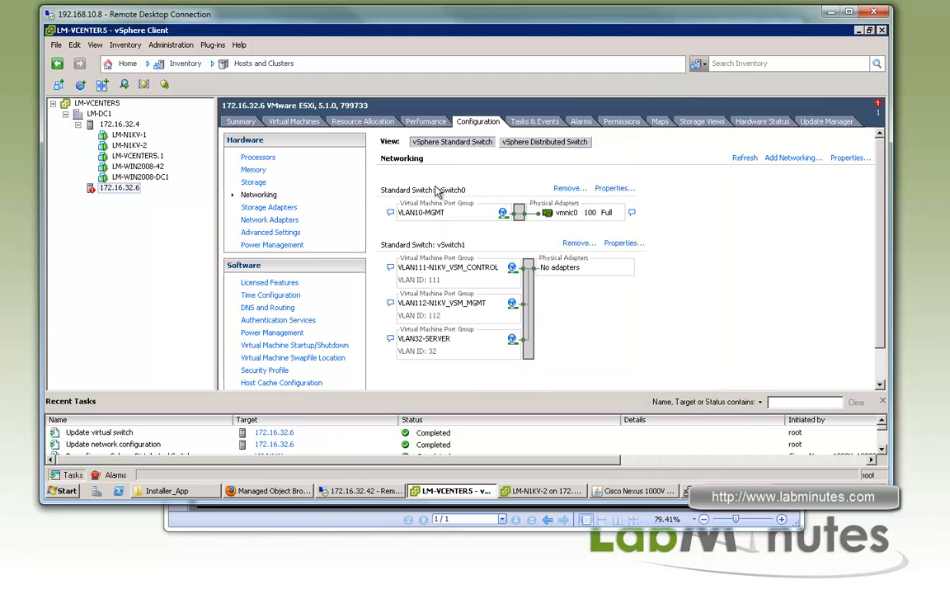
Step: Add the unclaimed physical adapter vmnic1 to vSwitch1 and close its properties
left_click(617, 243)
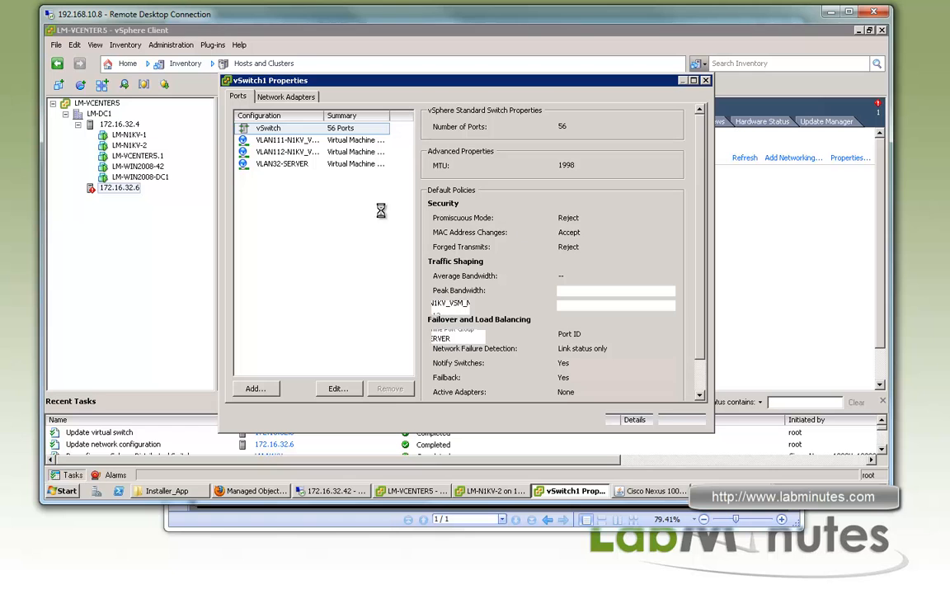
left_click(280, 97)
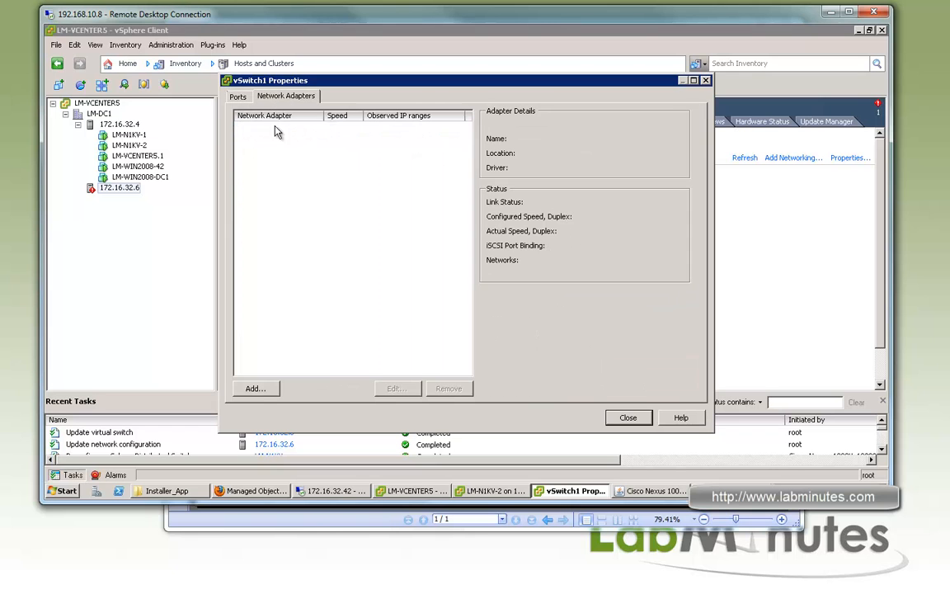
left_click(253, 387)
left_click(382, 250)
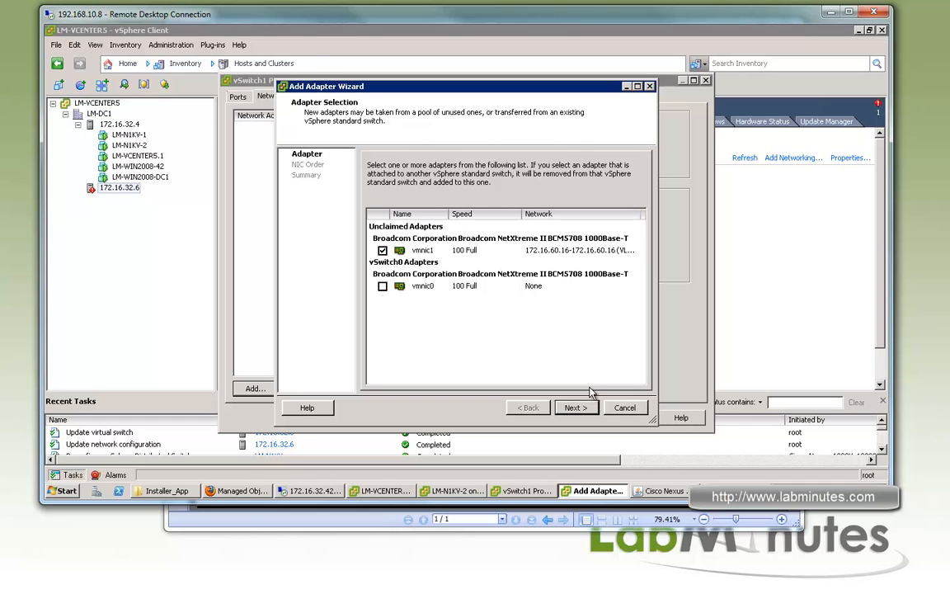
left_click(570, 410)
left_click(576, 407)
left_click(576, 407)
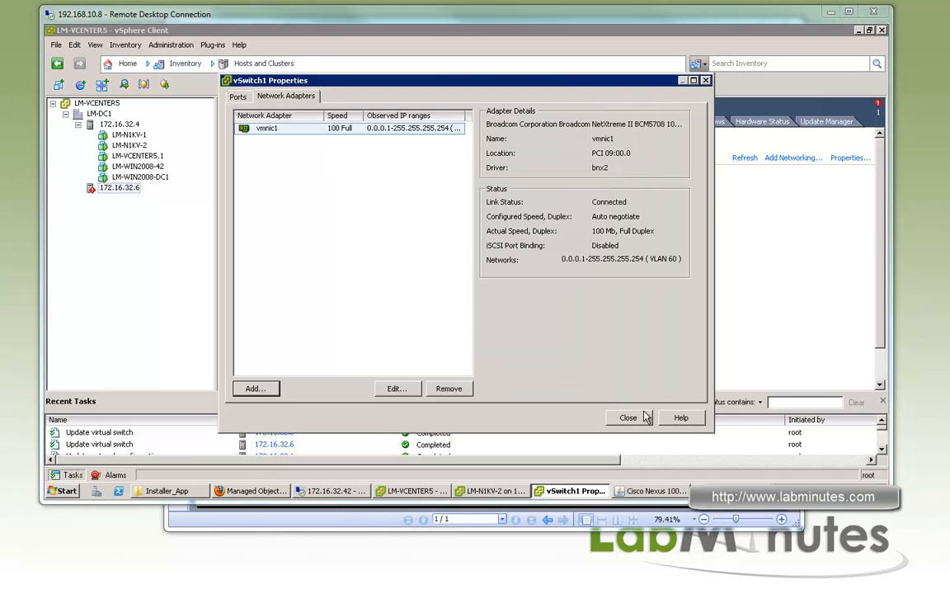
left_click(626, 358)
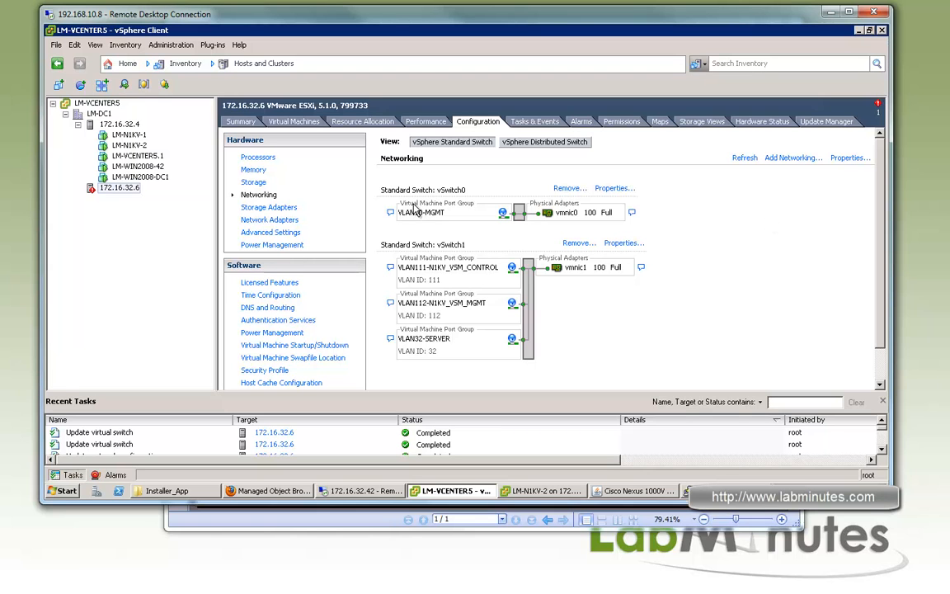
Step: Go to the Networking inventory and start adding a host to the LM-N1KV distributed switch
left_click(136, 192)
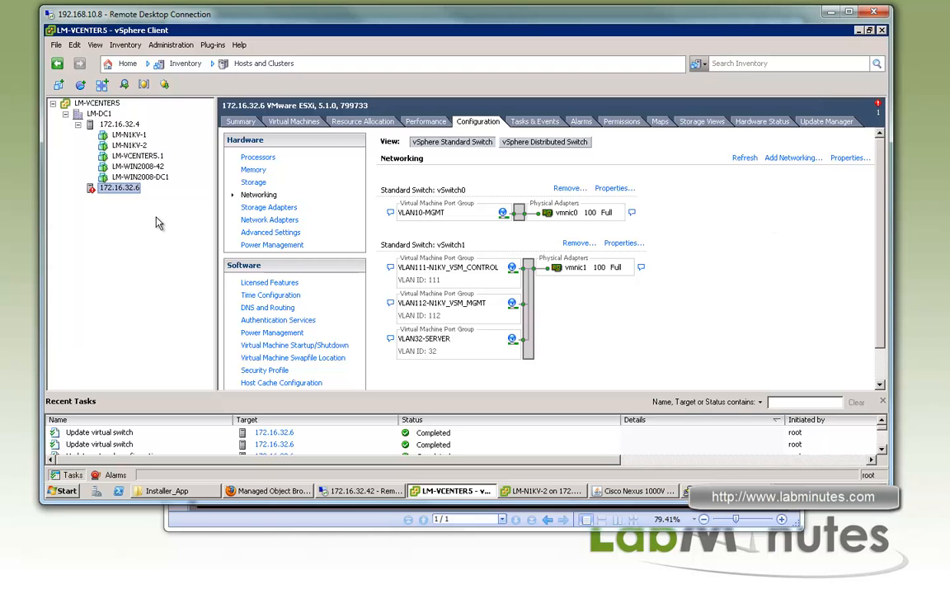
left_click(119, 123)
left_click(213, 63)
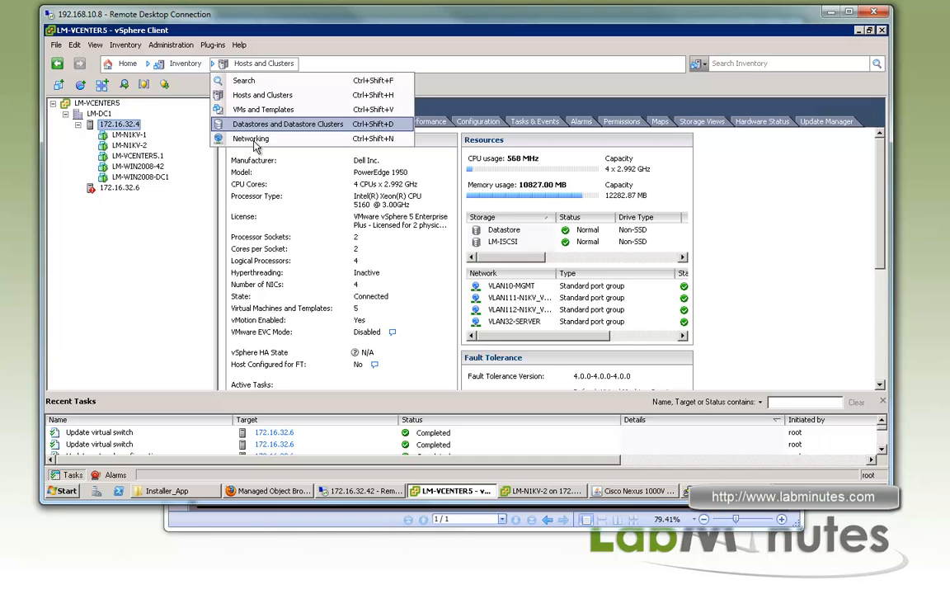
left_click(257, 140)
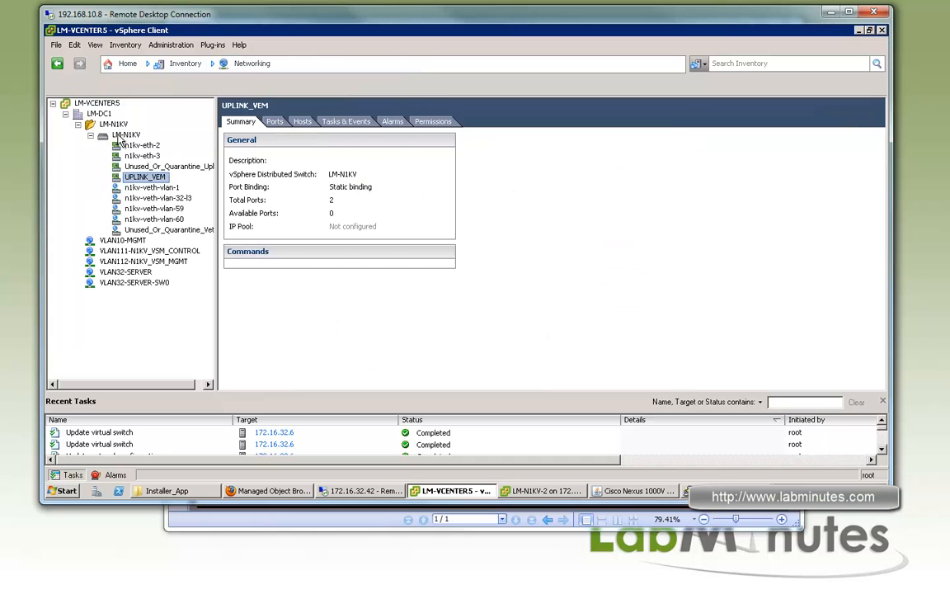
left_click(124, 133)
right_click(125, 134)
left_click(163, 143)
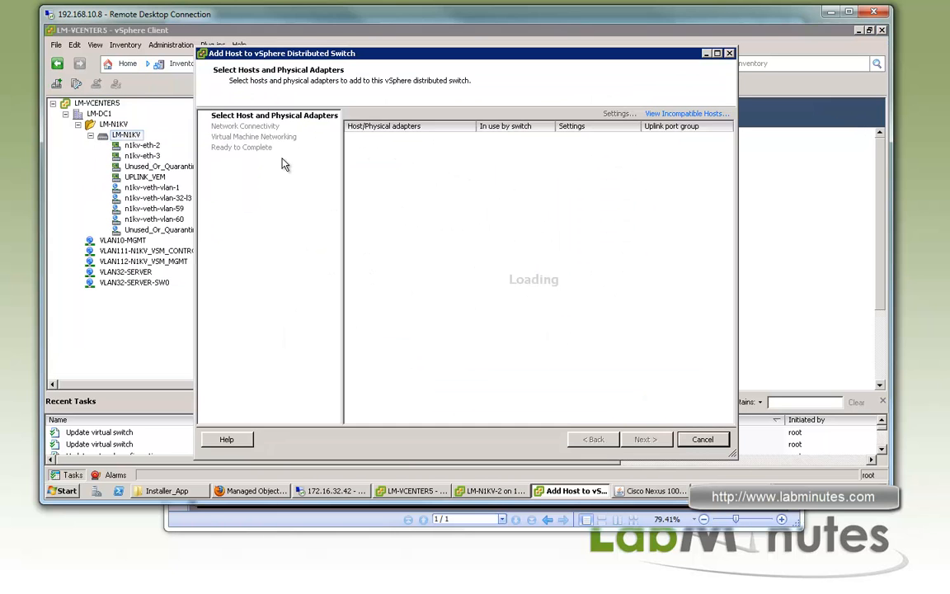
Step: Include host 172.16.32.4 with vmnic2 and vmnic3, assign both adapters to the UPLINK_VEM uplink port group, and continue to network connectivity
left_click(365, 138)
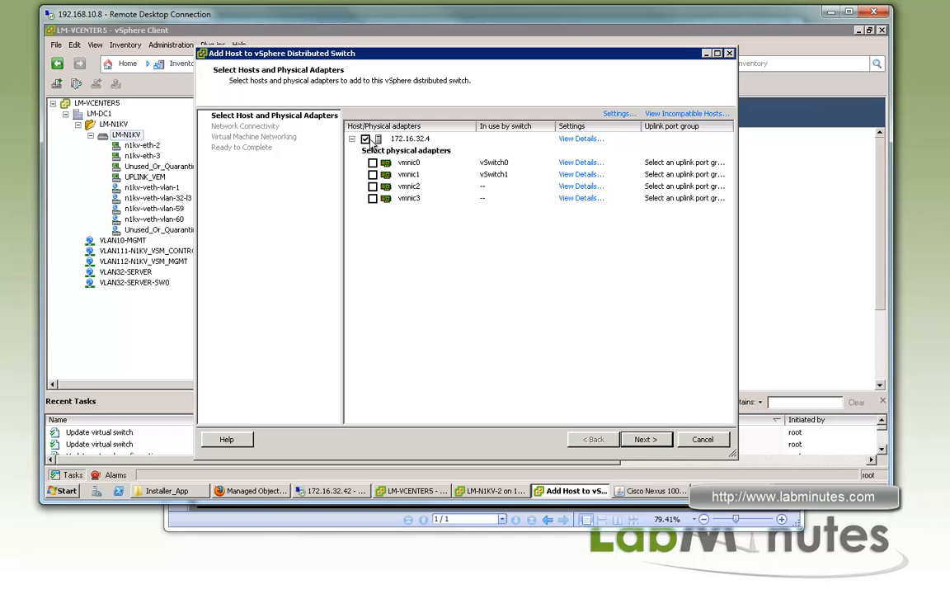
left_click(372, 199)
left_click(372, 186)
left_click(722, 187)
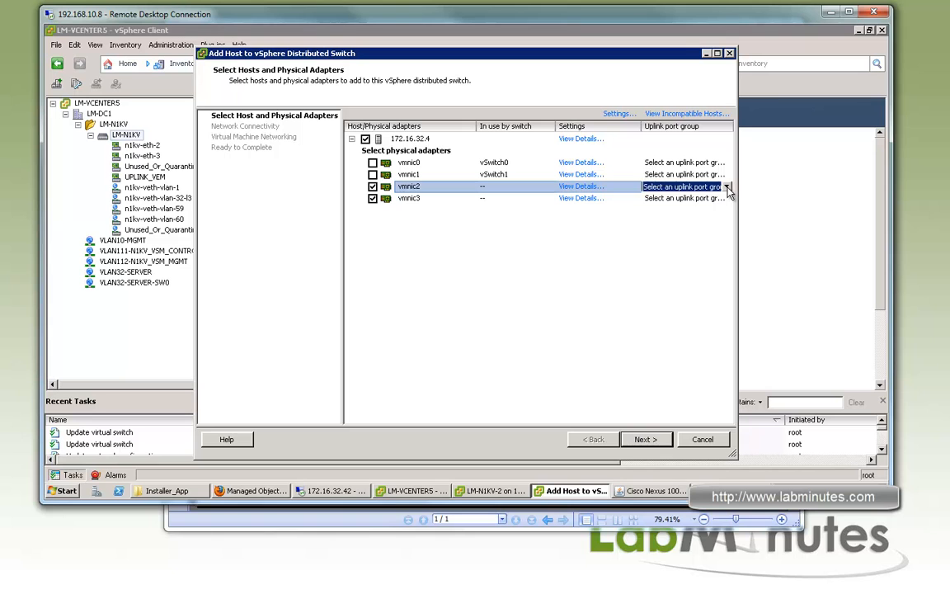
left_click(727, 187)
left_click(719, 233)
left_click(729, 199)
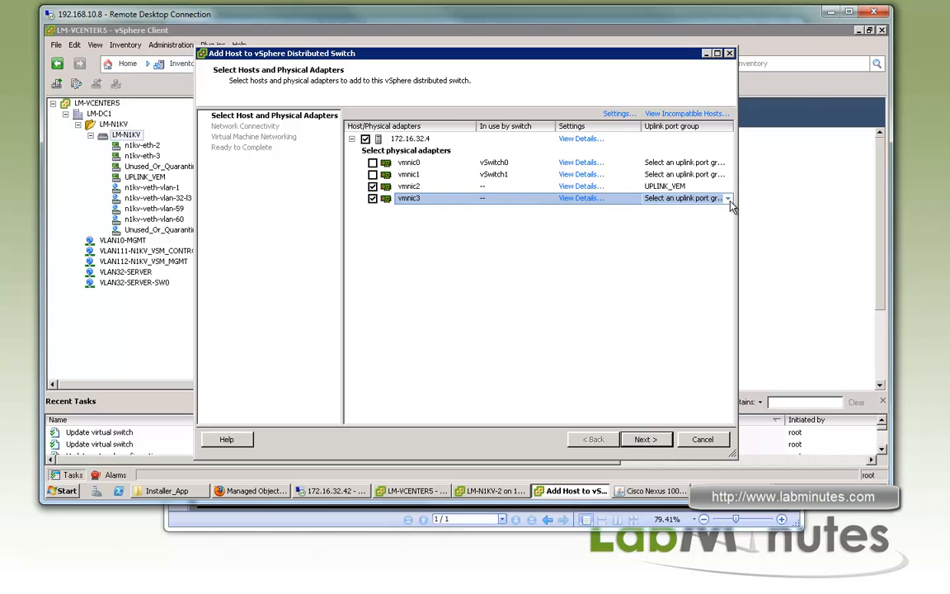
left_click(729, 199)
left_click(704, 243)
left_click(671, 439)
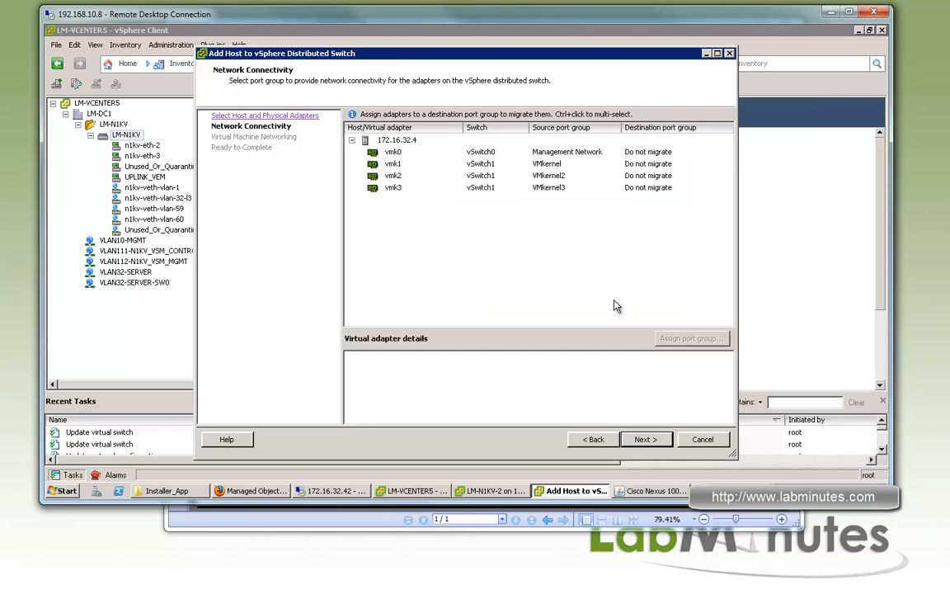
Step: Check the IP address of vmk1 and set its destination port group to n1kv-veth-vlan-32-l3
left_click(534, 163)
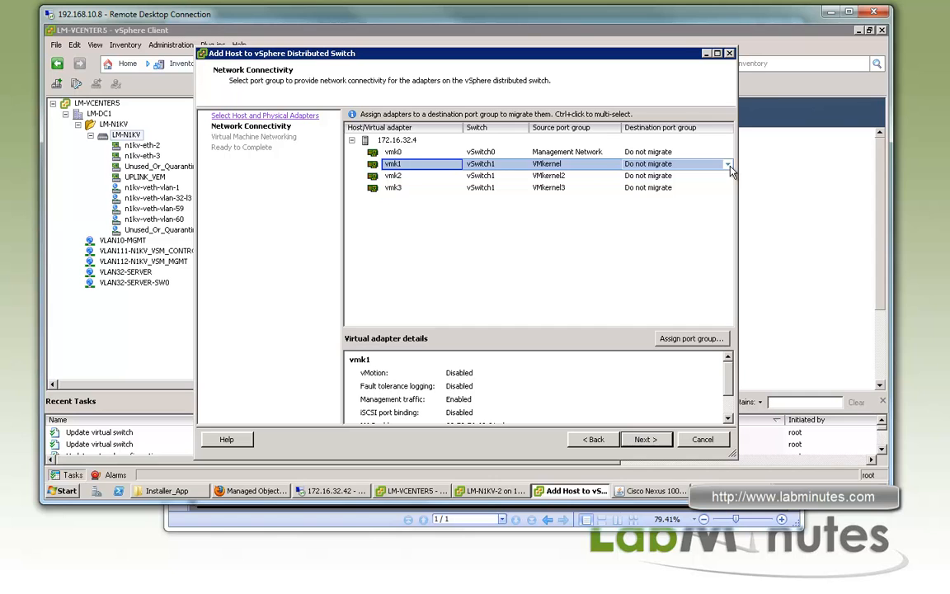
scroll(651, 396, "down", 2)
left_click(725, 164)
left_click(728, 165)
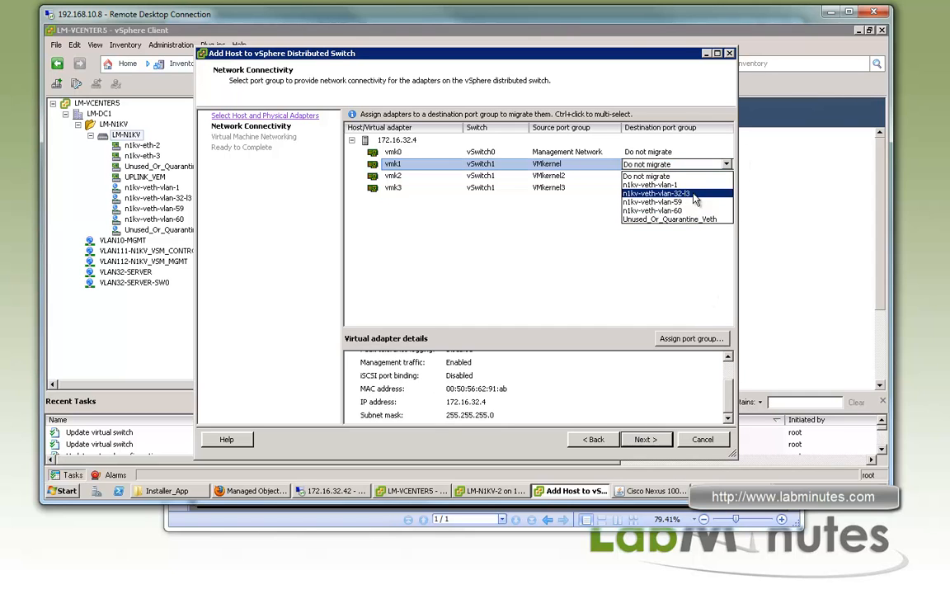
left_click(730, 181)
Step: Check the IP address of vmk2 and set its destination port group to n1kv-veth-vlan-60
left_click(728, 175)
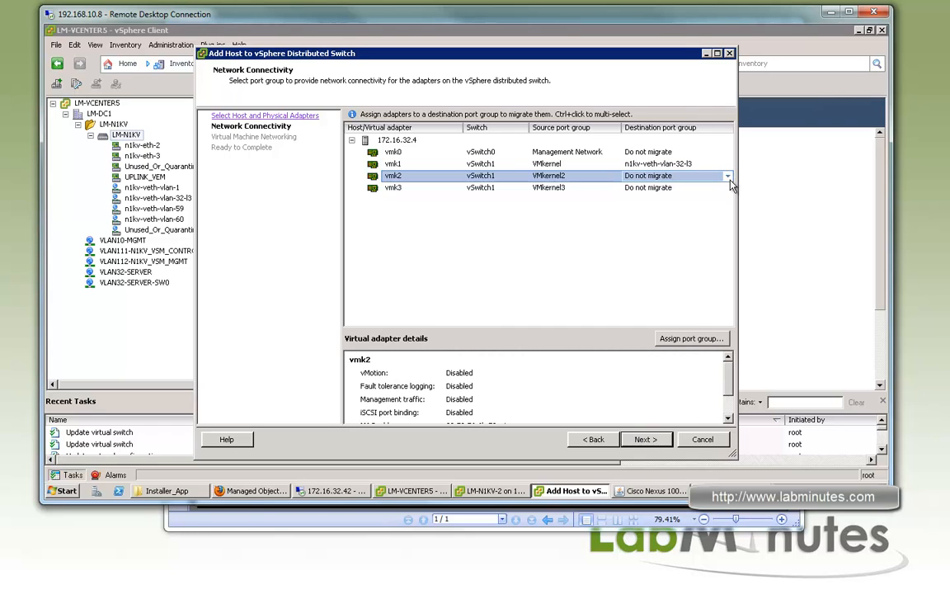
scroll(660, 383, "down", 1)
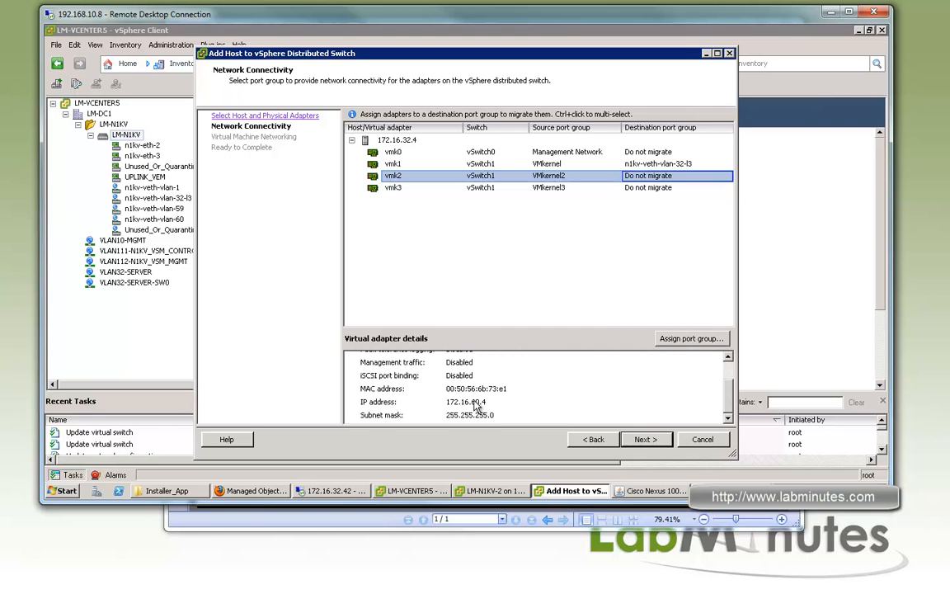
left_click(726, 177)
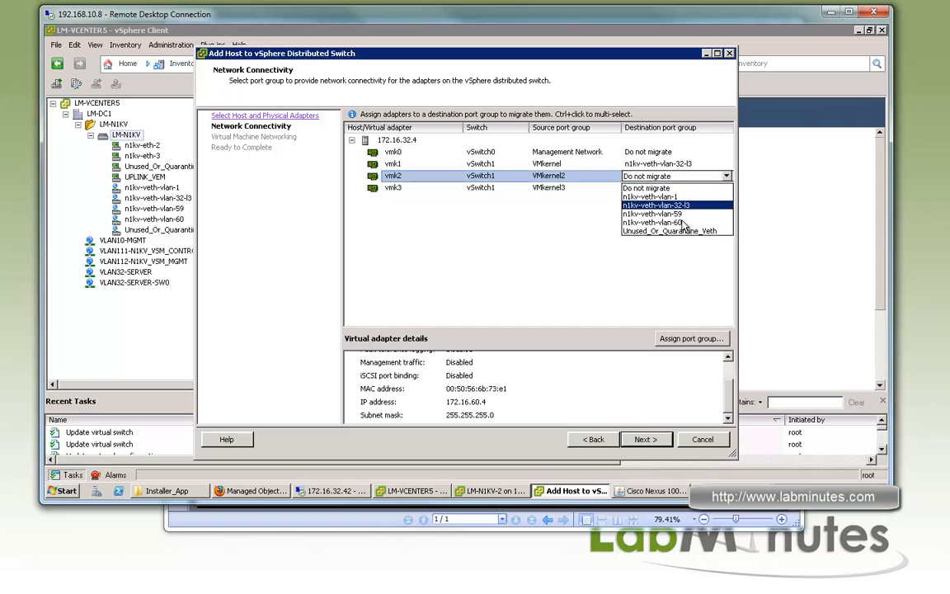
left_click(653, 222)
Step: Set the destination port group of vmk3 to n1kv-veth-vlan-59
left_click(728, 188)
left_click(728, 188)
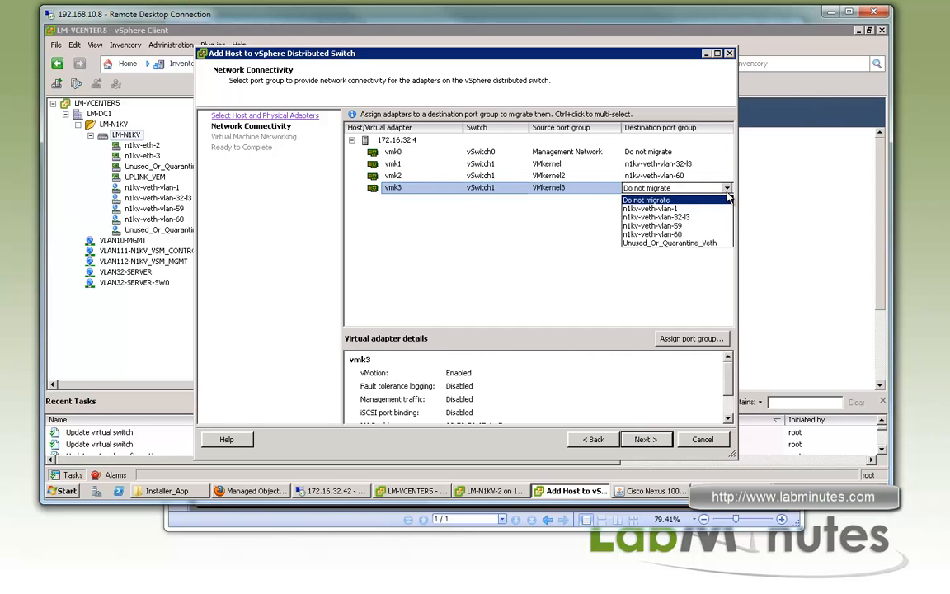
left_click(648, 229)
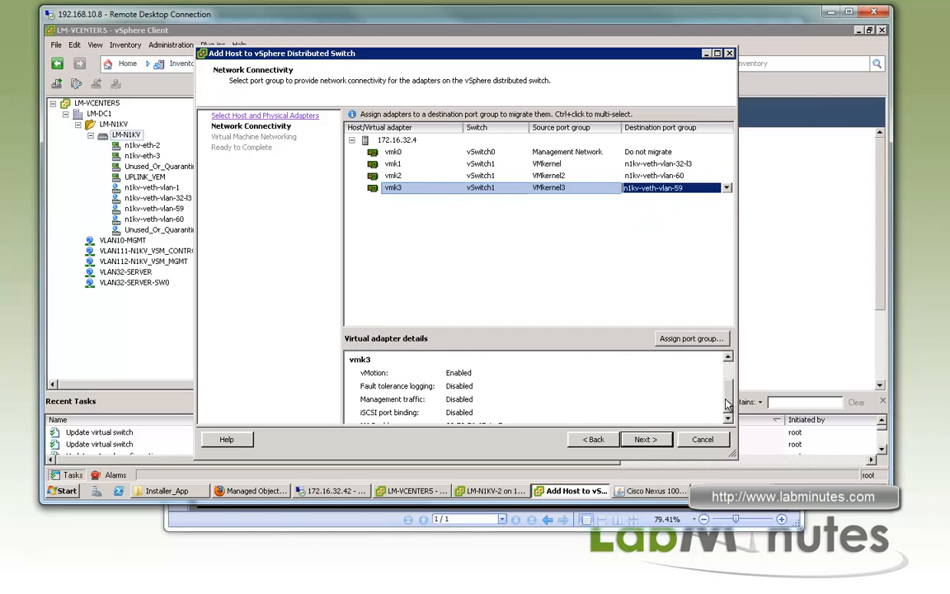
Step: Continue to the virtual machine networking page, enable virtual machine migration, and check the adapter details of LM-N1KV-1 and LM-N1KV-2
scroll(626, 354, "down", 1)
left_click(643, 439)
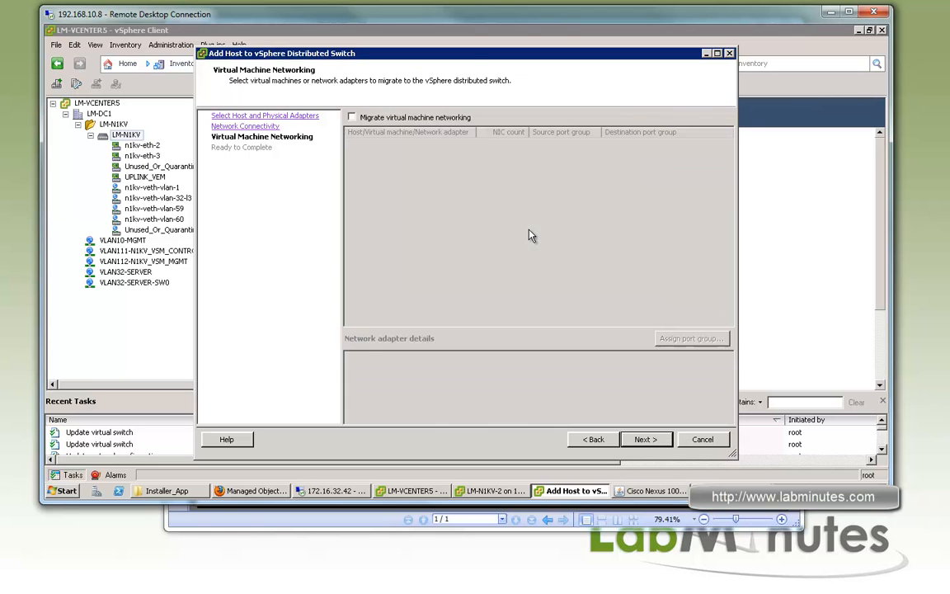
left_click(351, 117)
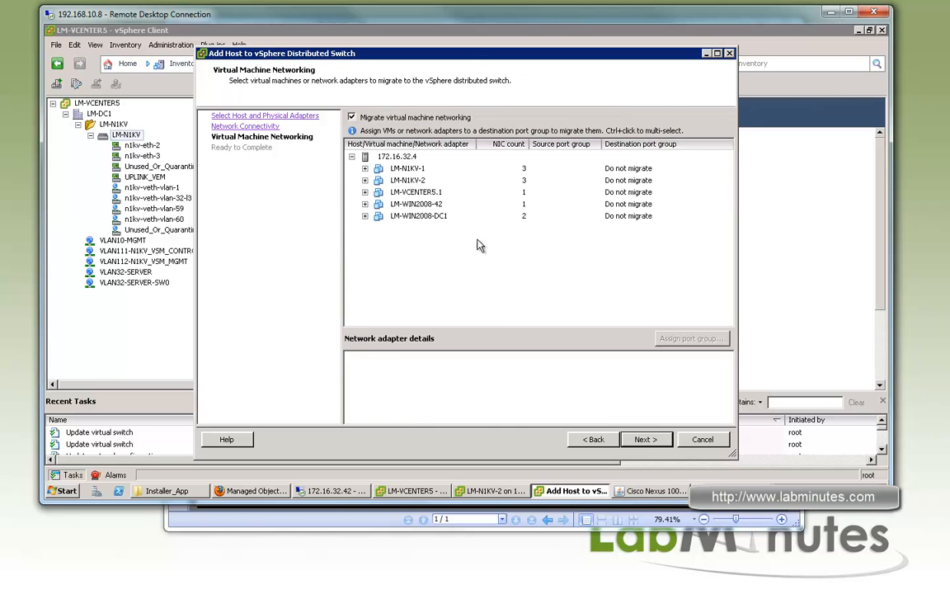
left_click(408, 168)
left_click(412, 179)
left_click(413, 169)
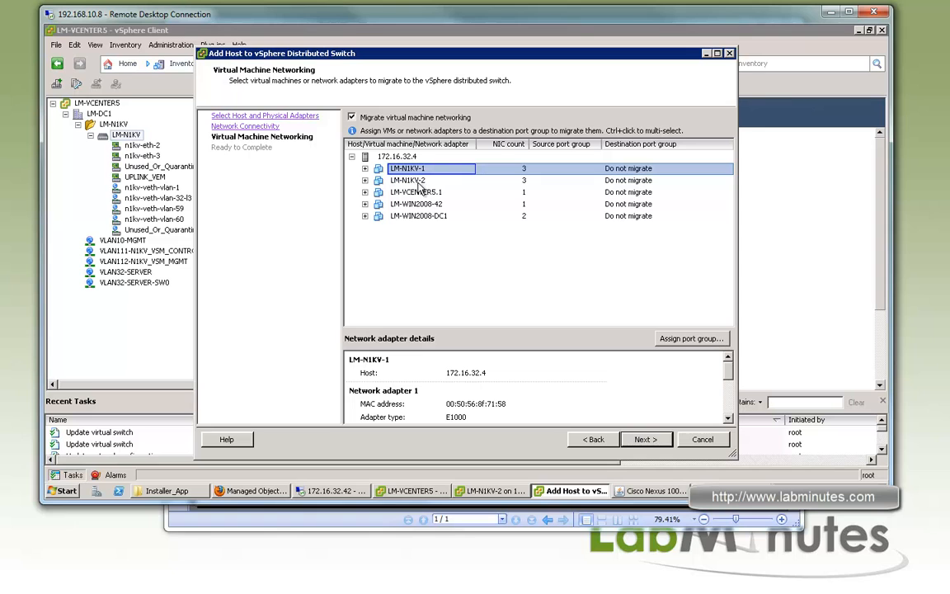
left_click(416, 181)
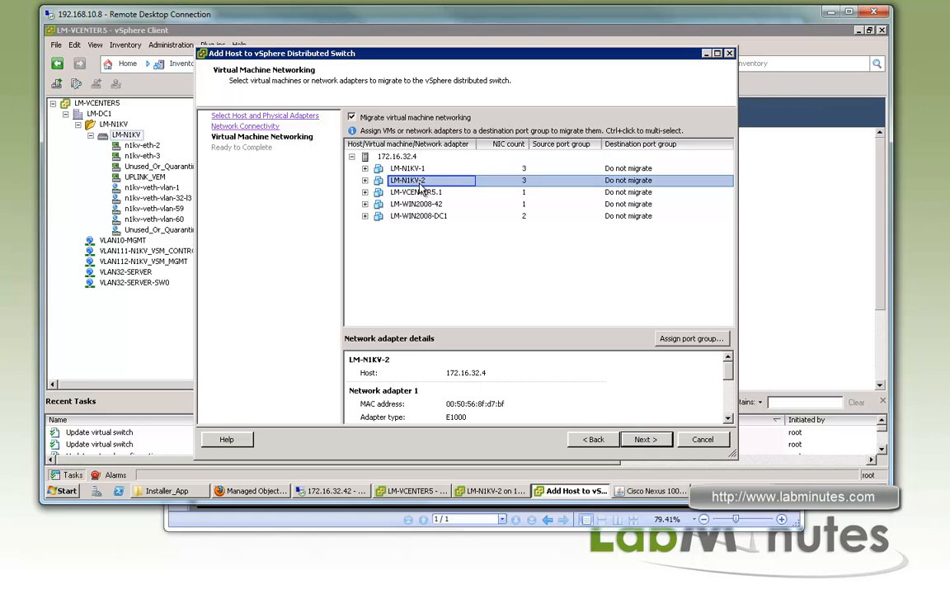
Step: Set the destination port group of virtual machine LM-VCENTER5.1 to n1kv-veth-vlan-32-l3
left_click(378, 192)
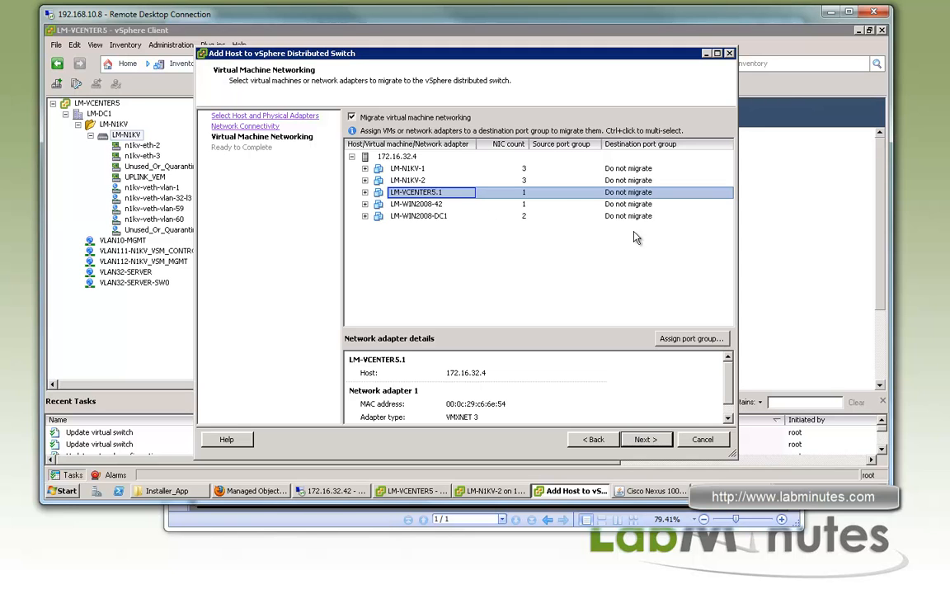
left_click(651, 192)
left_click(645, 192)
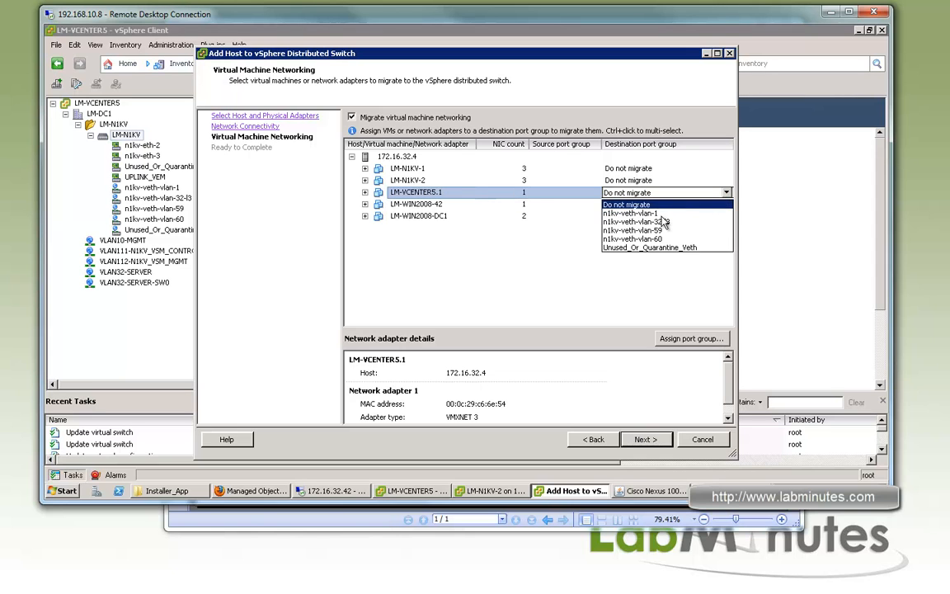
left_click(631, 221)
Step: Check the source port group of LM-WIN2008-42 and set its destination port group to n1kv-veth-vlan-32-l3
left_click(587, 209)
left_click(726, 206)
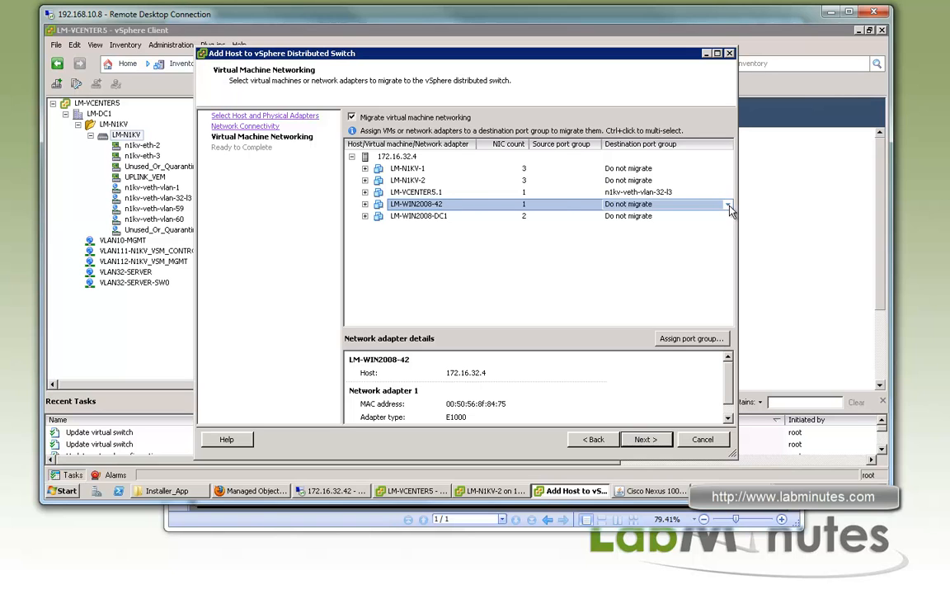
left_click(616, 207)
left_click(365, 204)
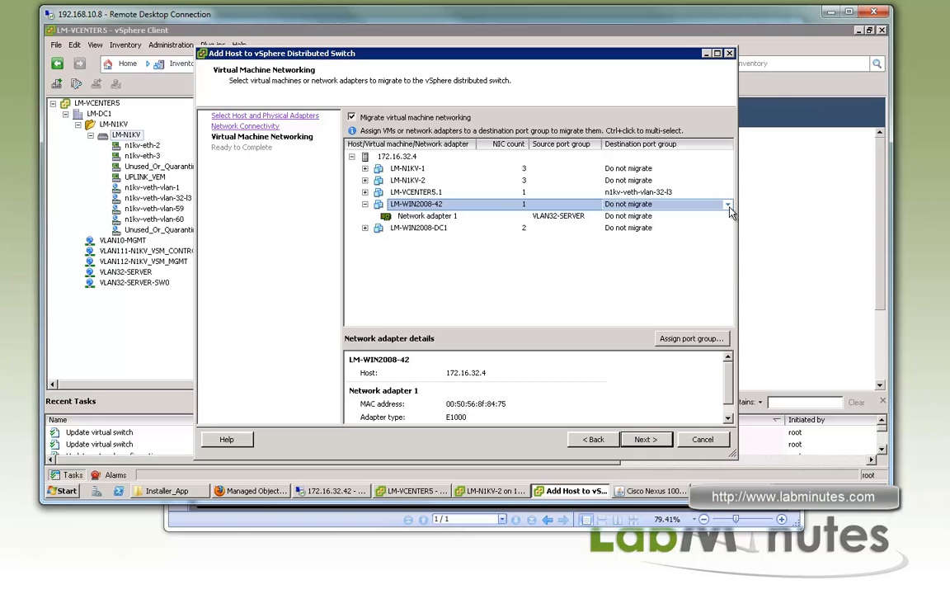
left_click(727, 205)
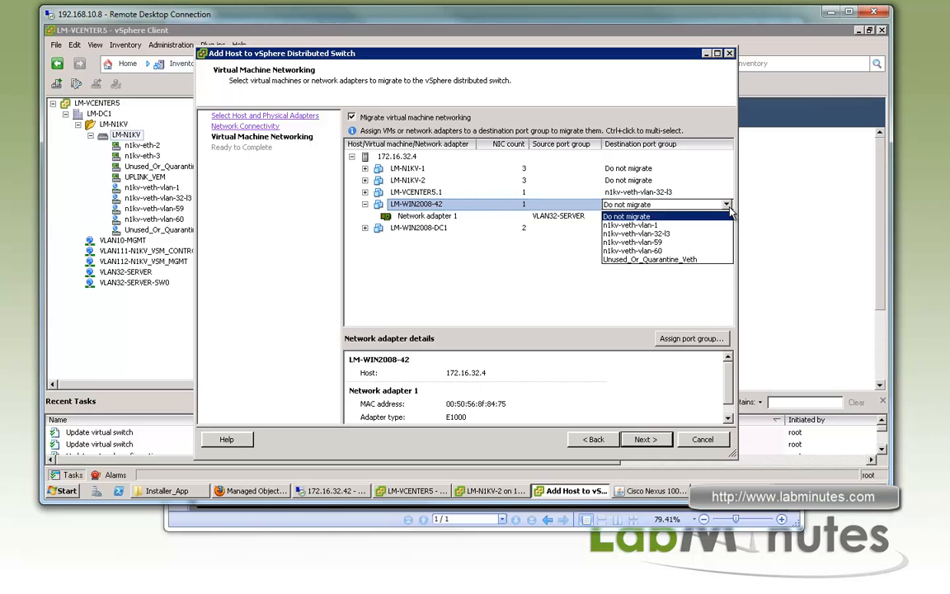
left_click(666, 239)
Step: Assign network adapter 2 of LM-WIN2008-DC1 to n1kv-veth-vlan-32-l3 and finish adding the host to the distributed switch
left_click(353, 230)
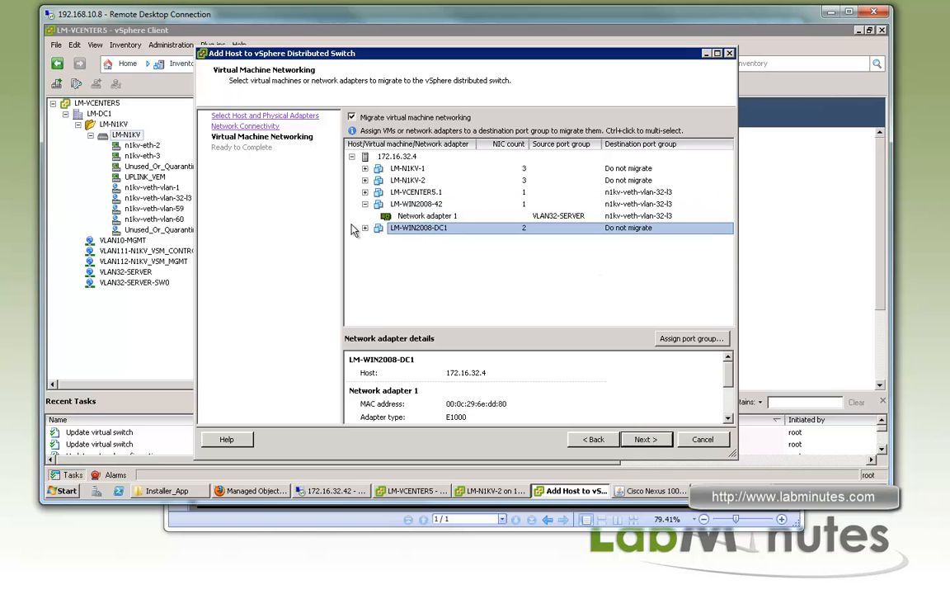
left_click(365, 227)
left_click(577, 251)
left_click(726, 253)
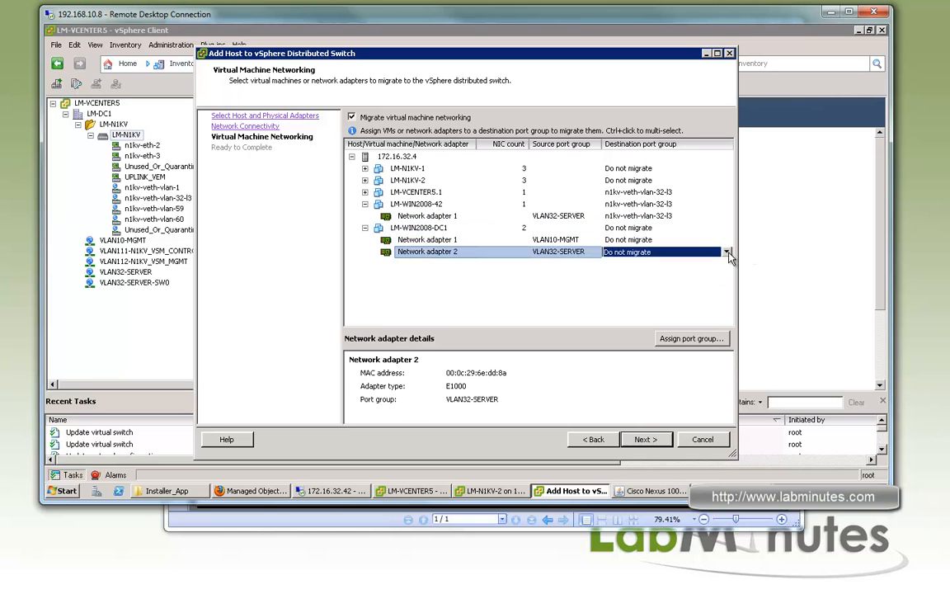
left_click(727, 254)
left_click(630, 288)
left_click(644, 439)
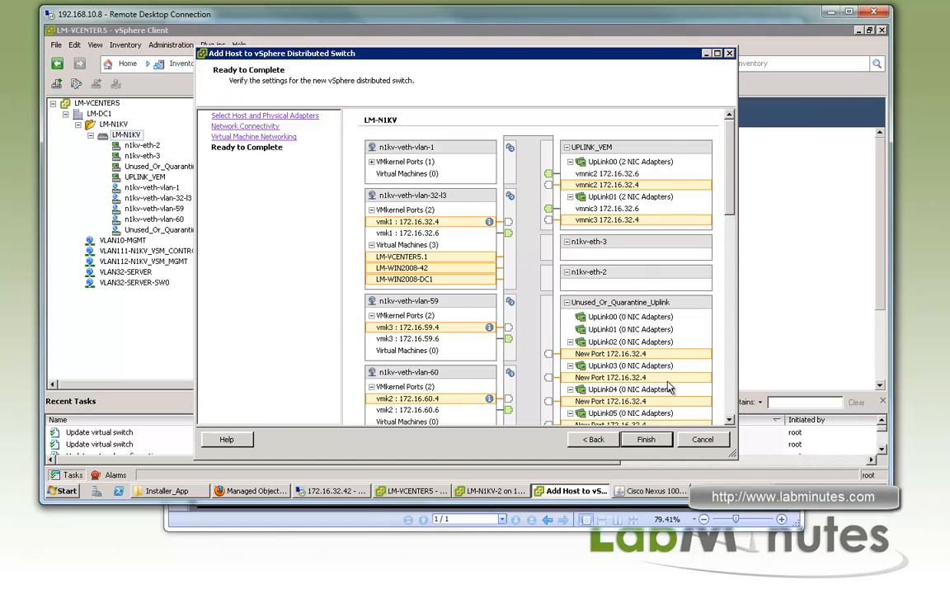
left_click(647, 439)
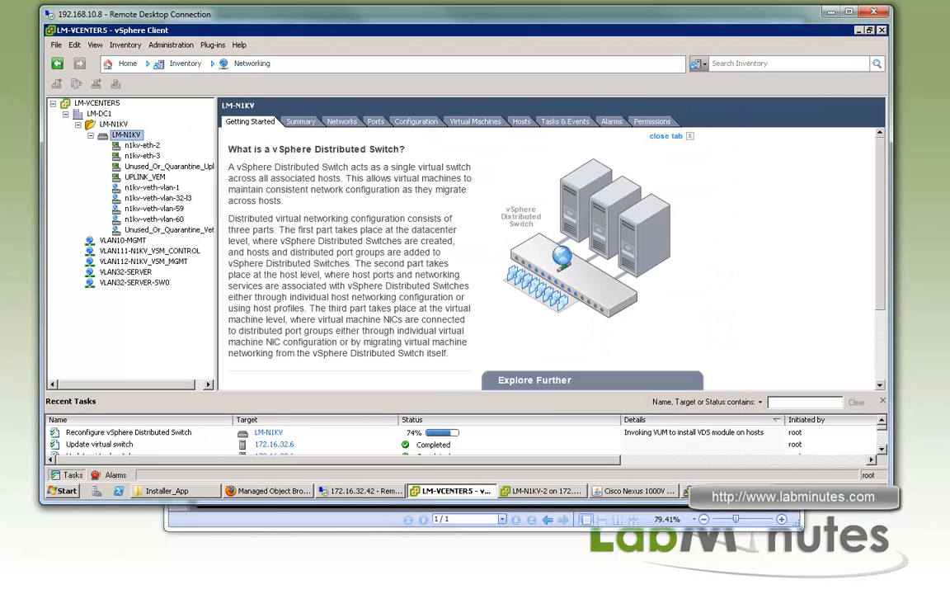
Step: Switch to the 172.16.112.16 PuTTY session and list the Nexus 1000V modules with "sh modu"
left_click(691, 490)
left_click_drag(668, 135, 675, 129)
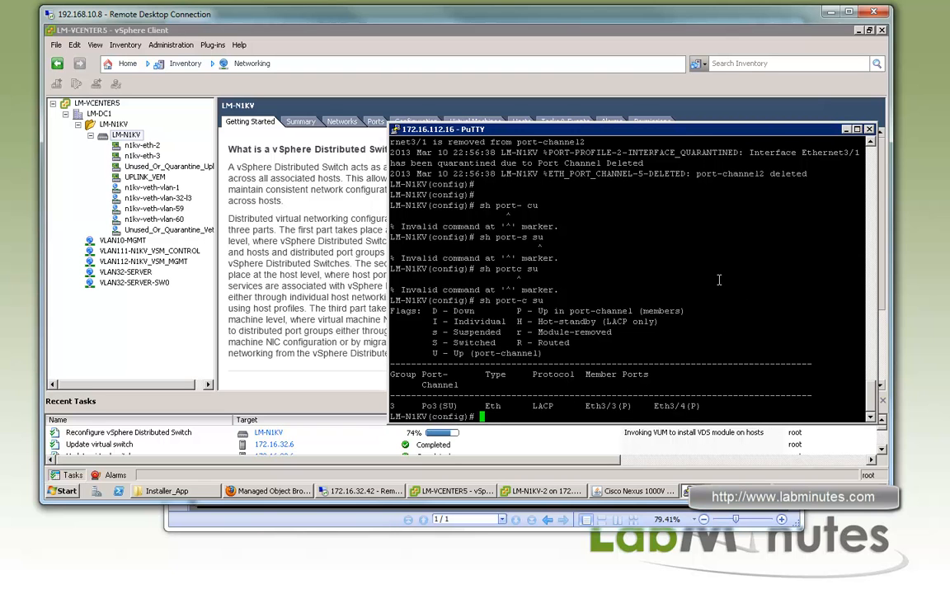
key("Return")
key("Return")
key("Return")
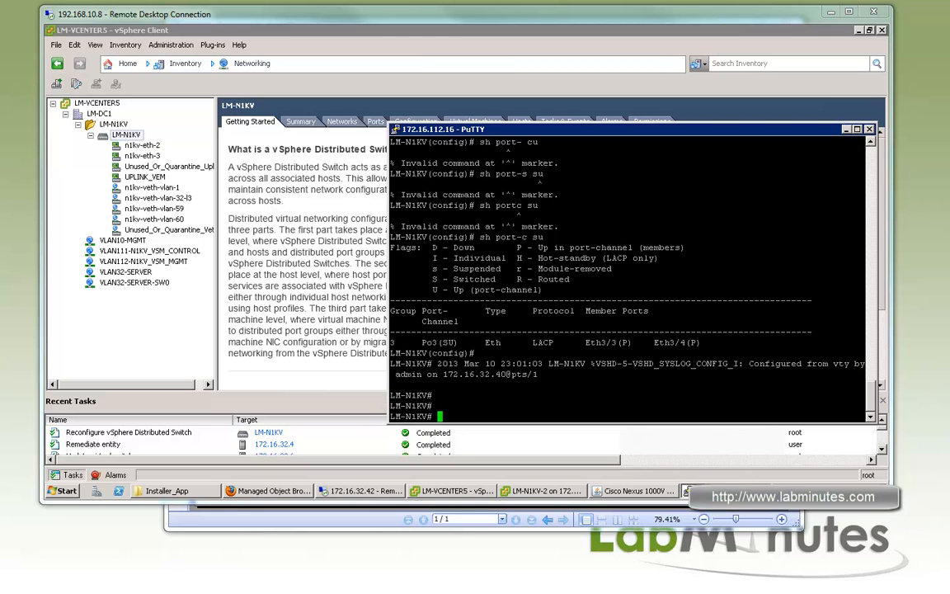
type("sh modu")
key("Return")
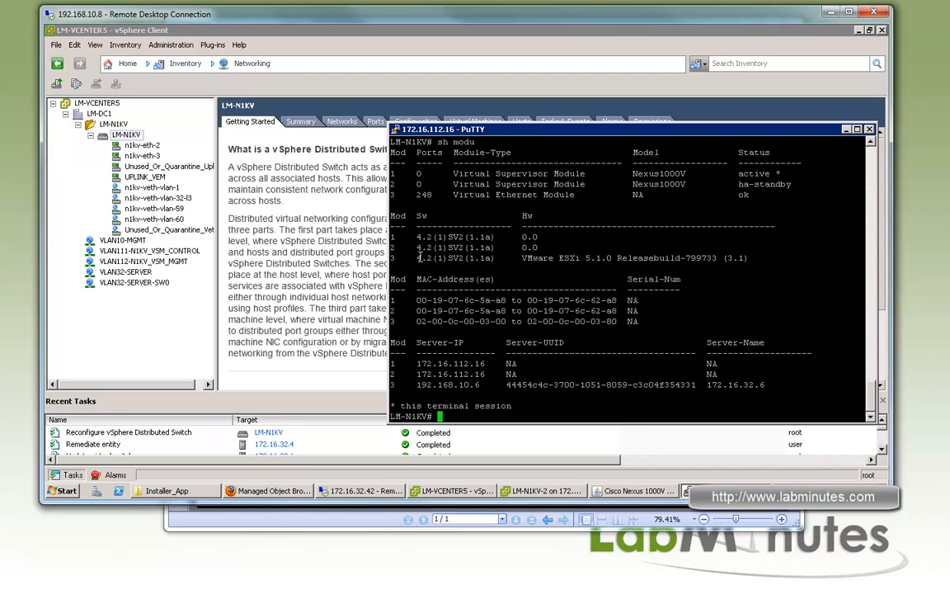
Step: Switch to the SW1 session in SecureCRT and ping 172.16.32.4
left_click(359, 521)
left_click(853, 343)
key("alt+Tab")
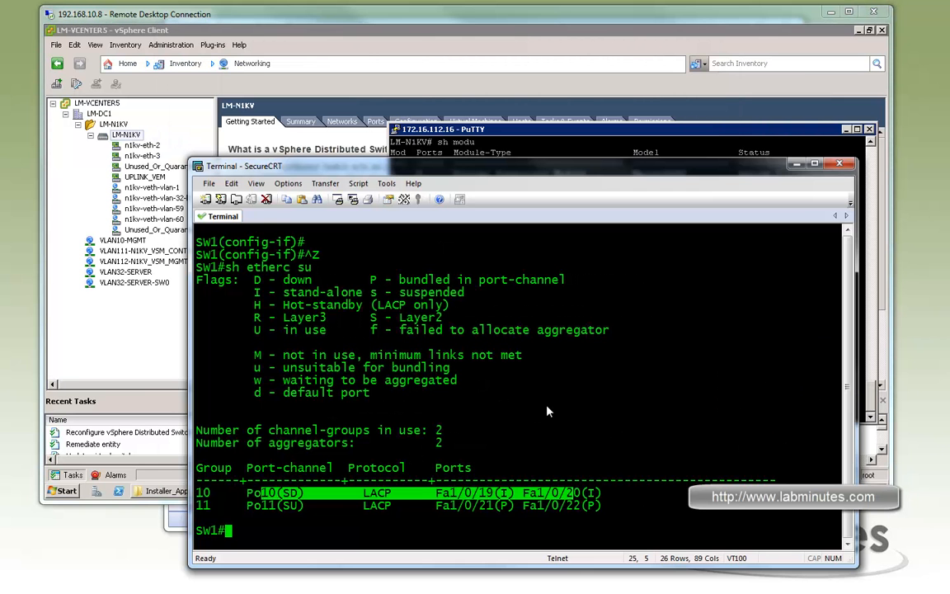
left_click(546, 411)
key("Return")
key("Return")
type("pin")
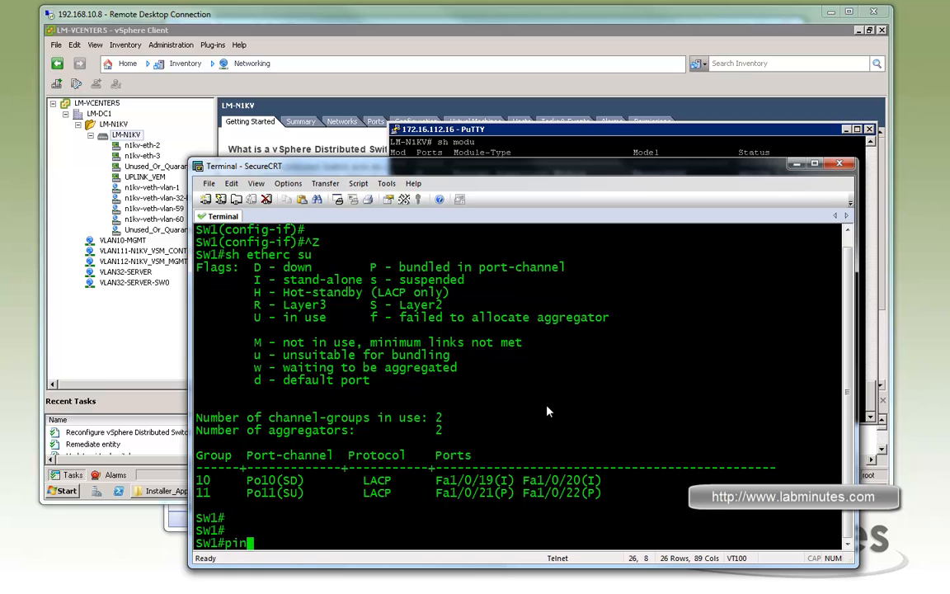
type("g 172.16.32.")
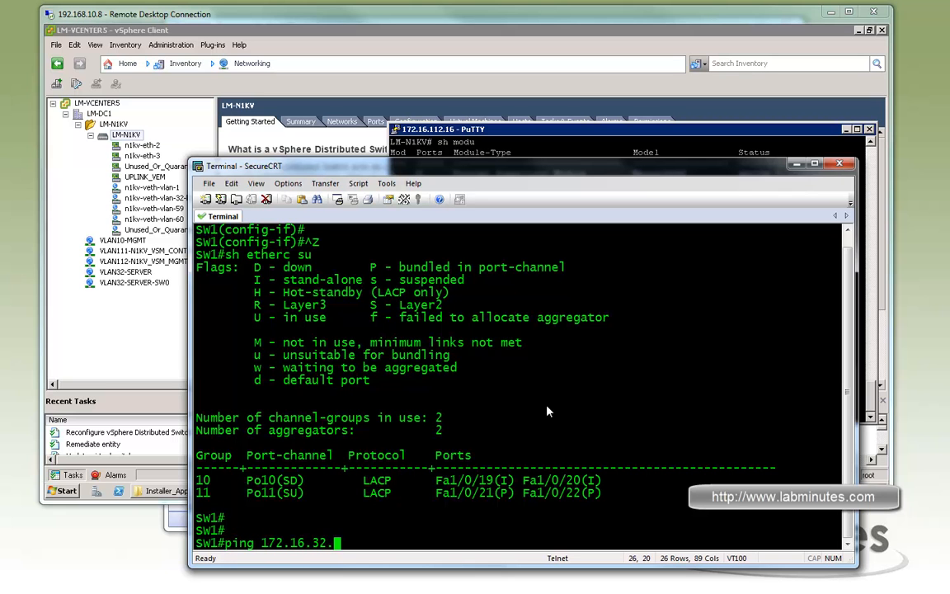
type("4")
key("Return")
Step: Ping 172.16.32.4 from SW1 again using VLAN 112 as the source interface
key("Up")
type("so vl")
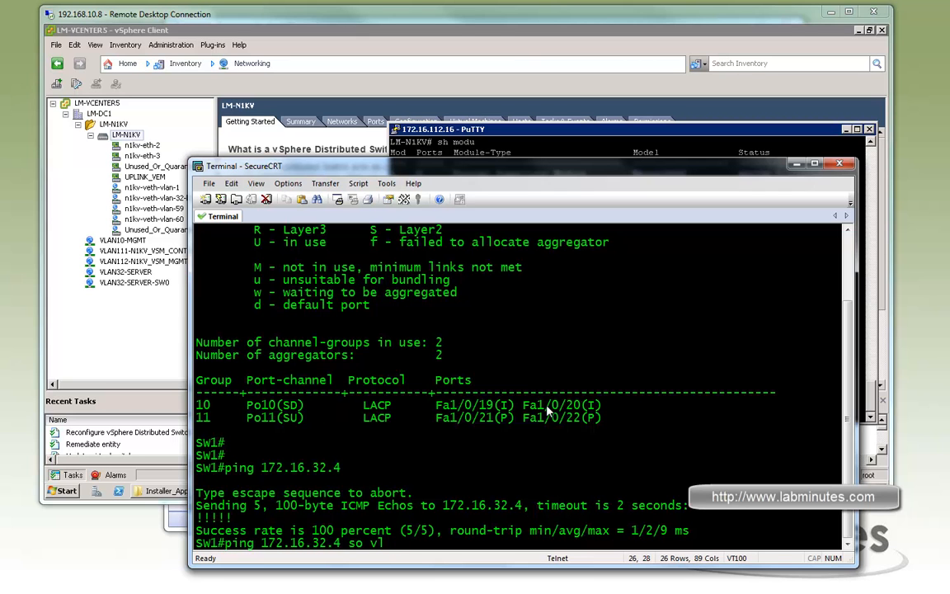
type(" 112")
key("Return")
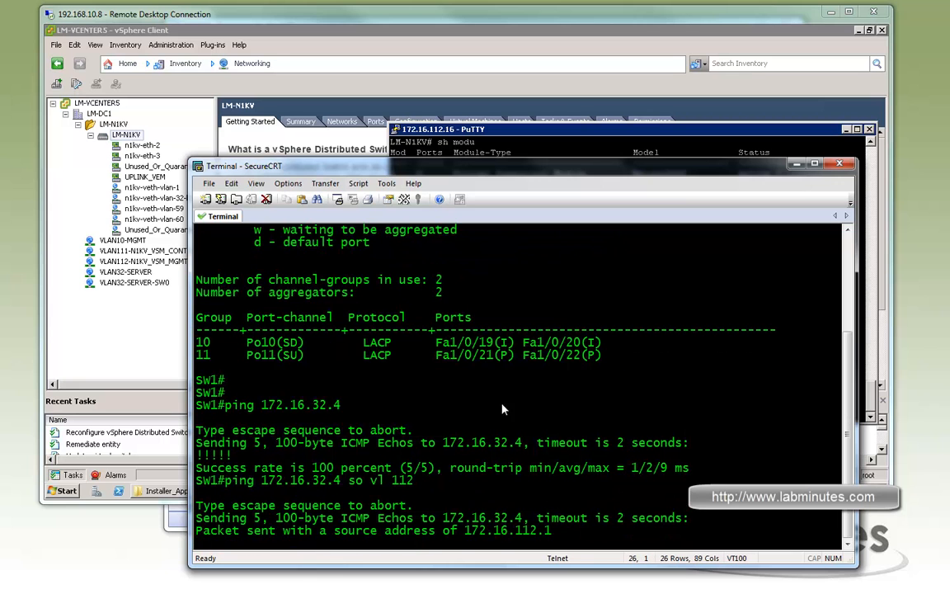
left_click_drag(494, 529, 334, 529)
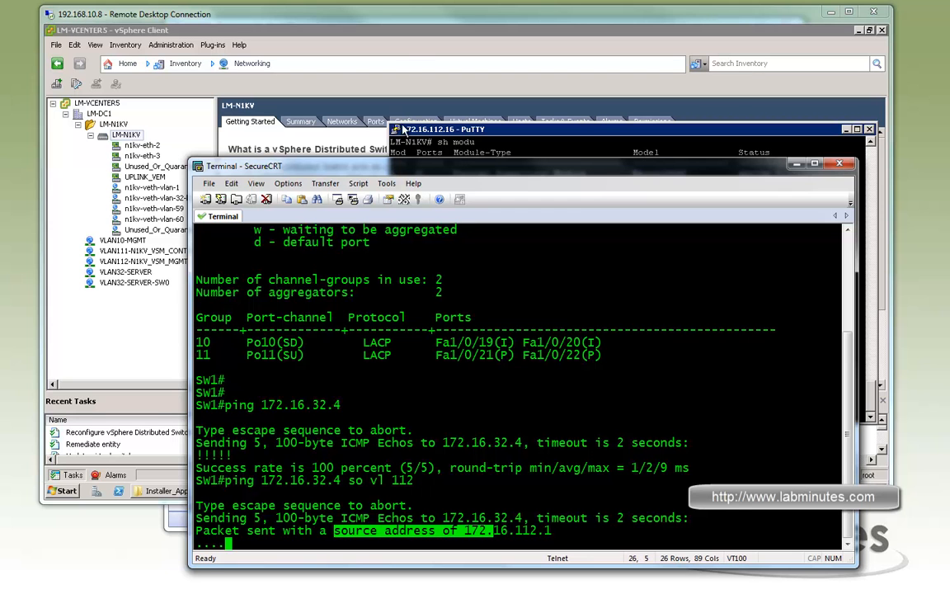
Step: Switch to the LM-VCENTER5 vSphere Client and examine the distributed switch networking of host 172.16.32.4 under Hosts and Clusters
left_click(239, 108)
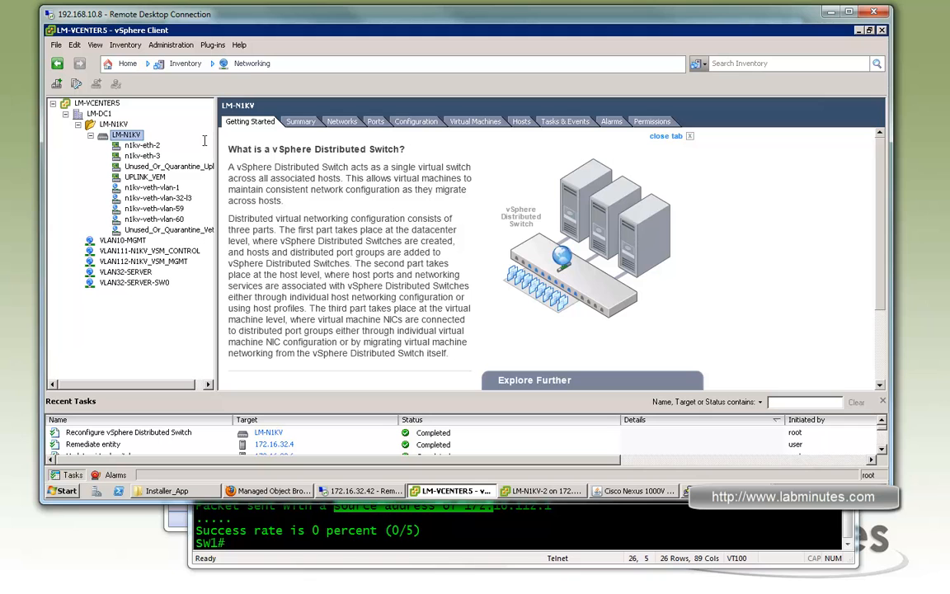
left_click(248, 69)
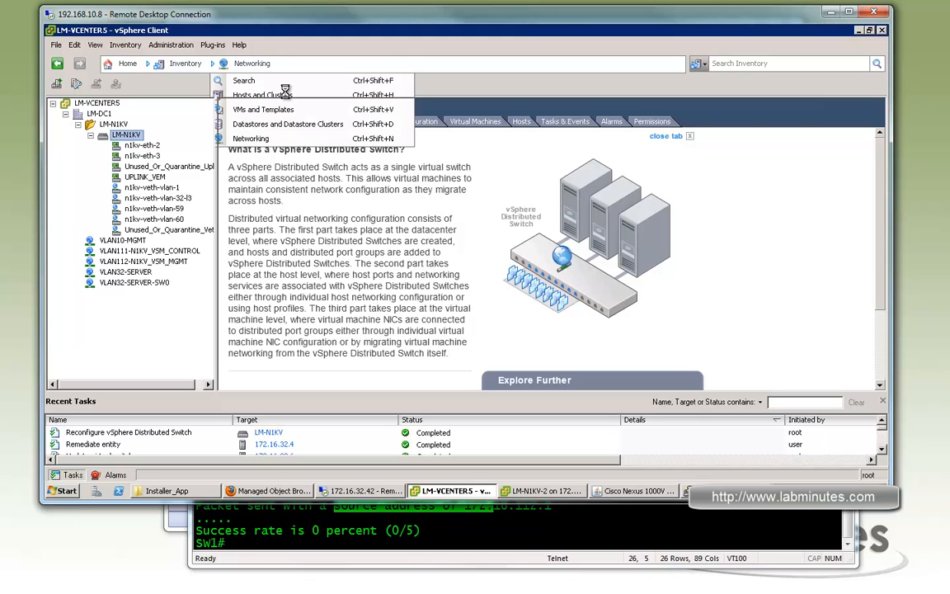
left_click(278, 94)
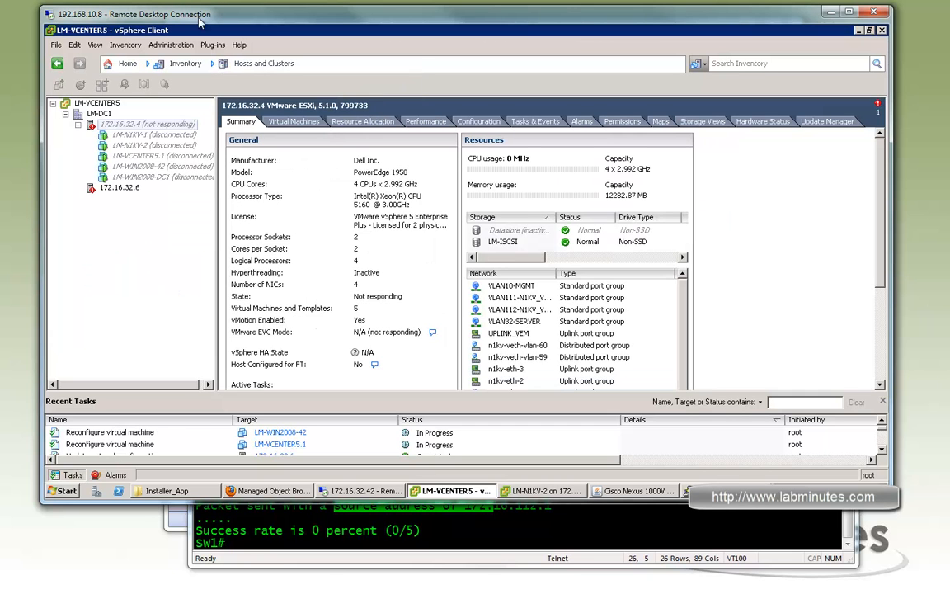
left_click(479, 122)
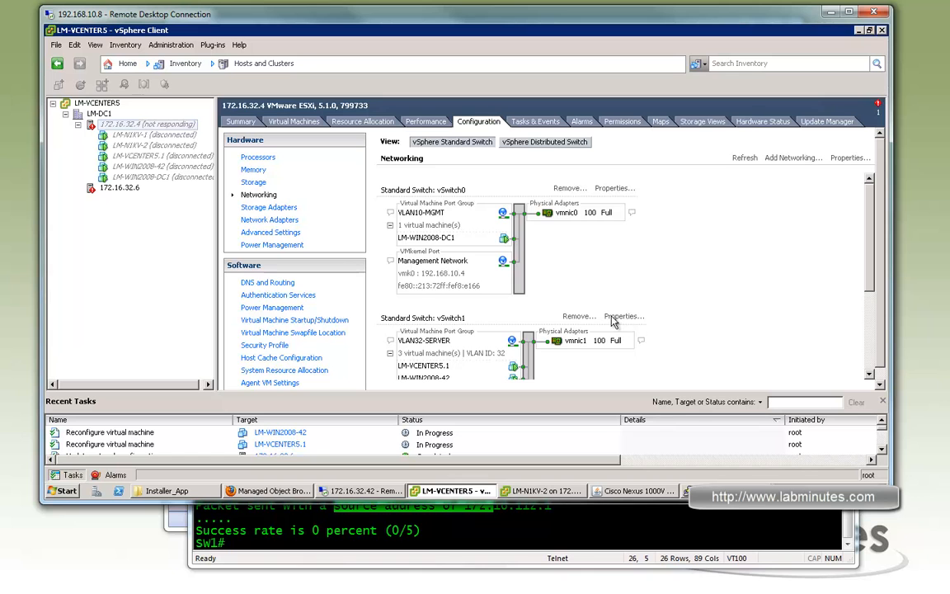
left_click(544, 141)
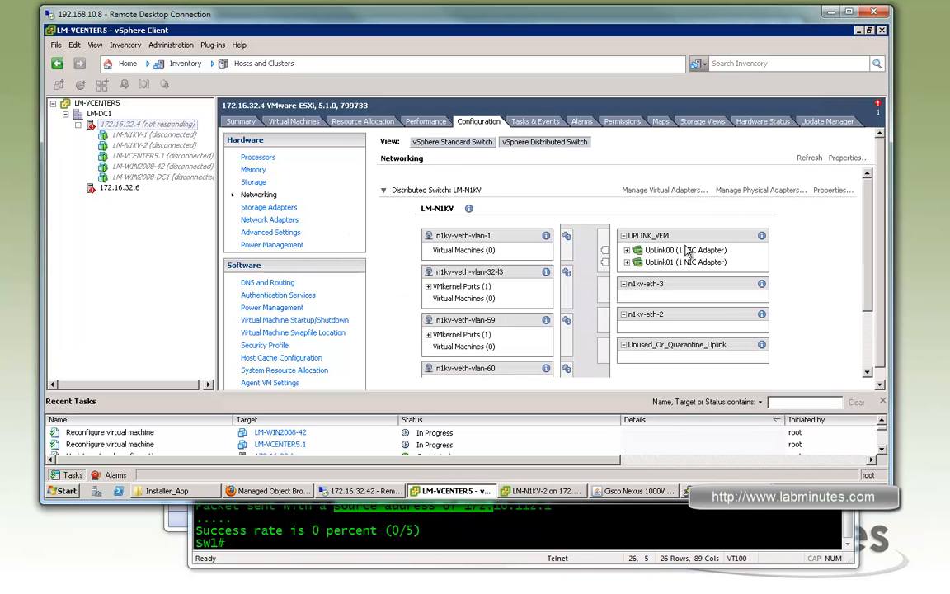
scroll(680, 246, "down", 2)
scroll(672, 241, "up", 1)
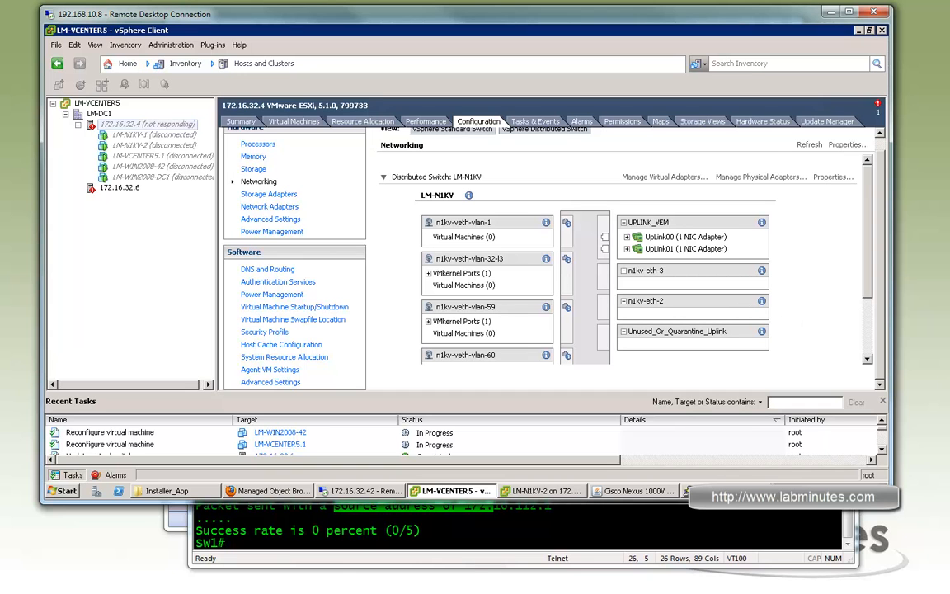
Step: Switch to the 192.168.10.4 vSphere Client and reapply the VLAN32-SERVER network to network adapter 1 of LM-WIN2008-42
left_click_drag(949, 66, 791, 143)
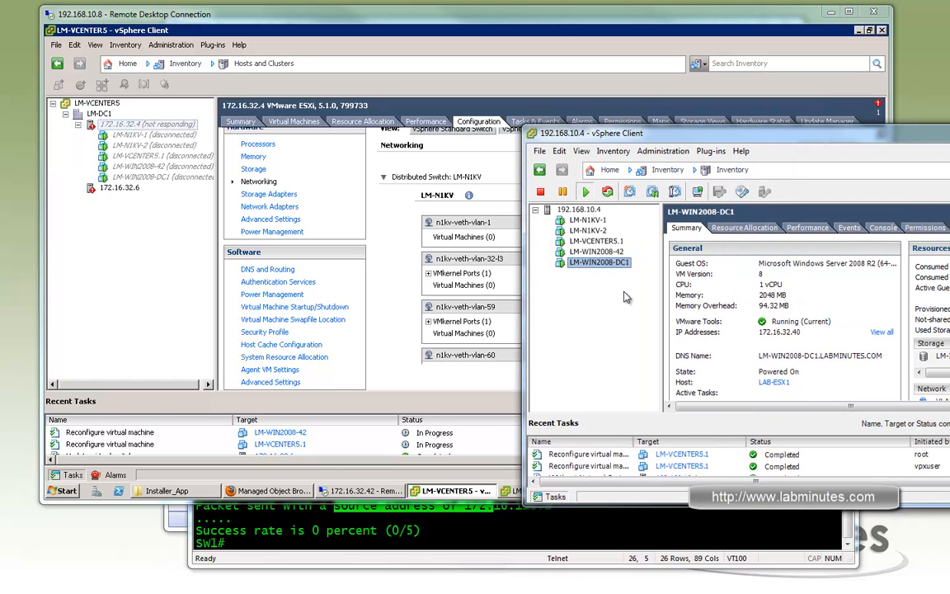
right_click(610, 252)
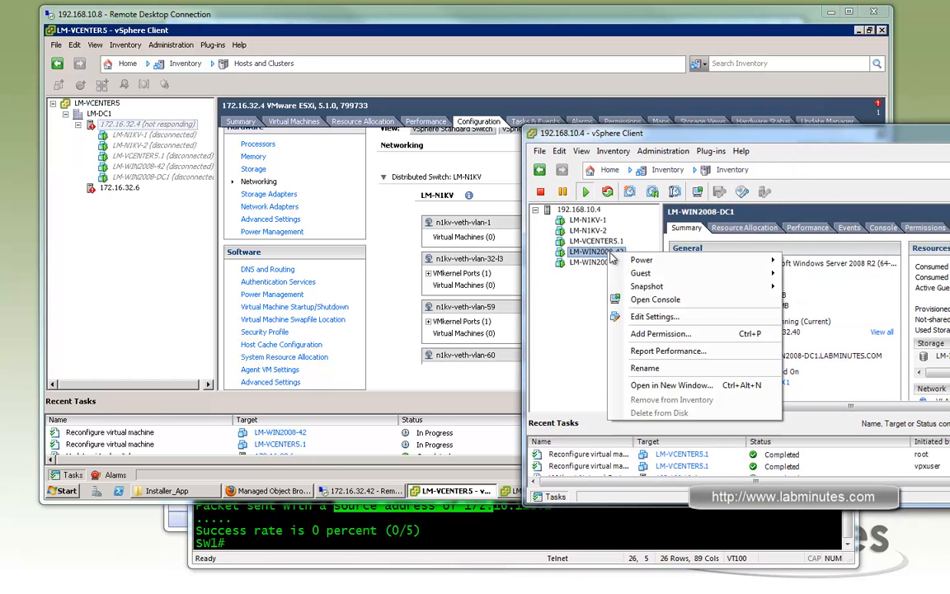
left_click(655, 316)
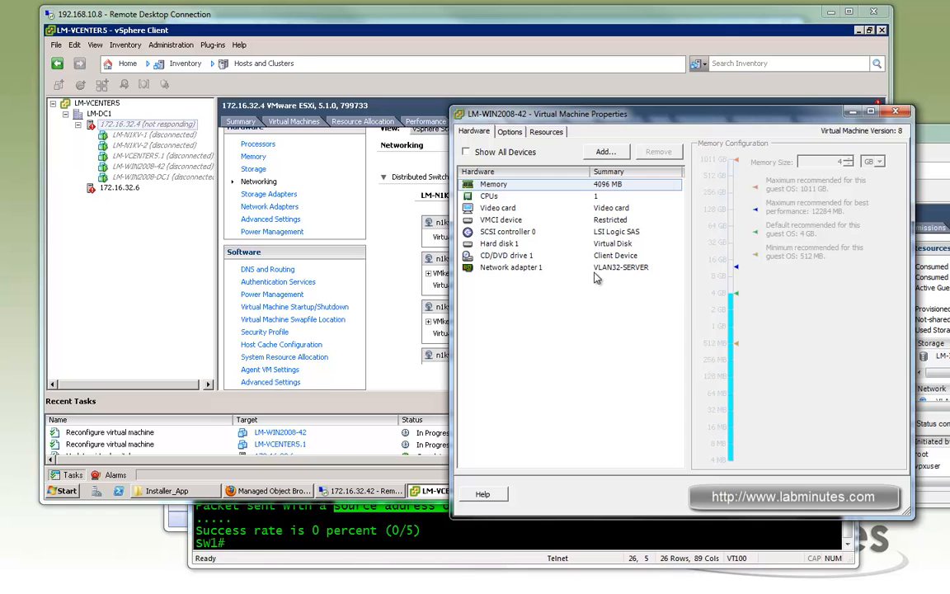
left_click(540, 268)
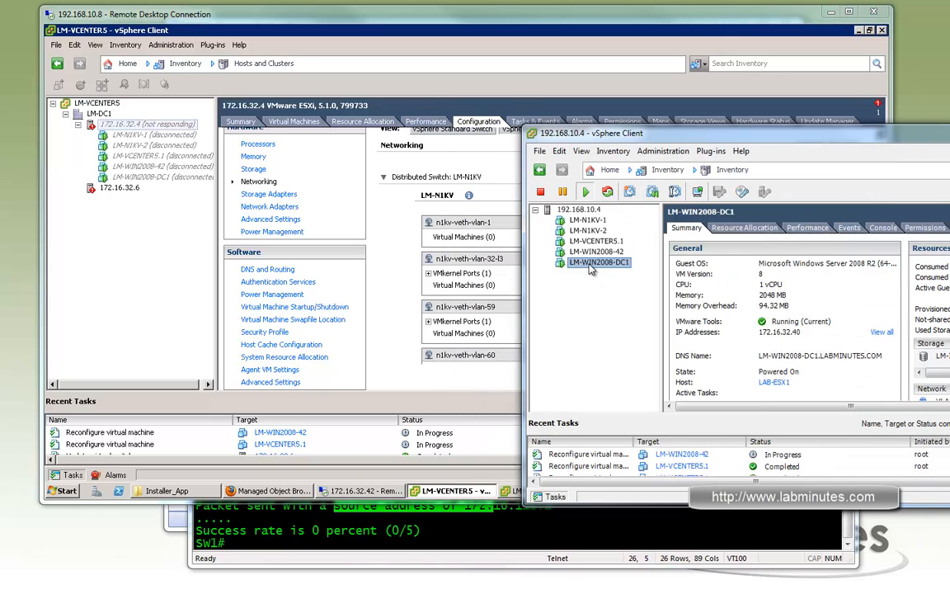
Step: Set the network label of network adapter 2 on LM-WIN2008-DC1 to VLAN32-SERVER and apply it
right_click(595, 262)
left_click(635, 329)
left_click(582, 285)
left_click(792, 340)
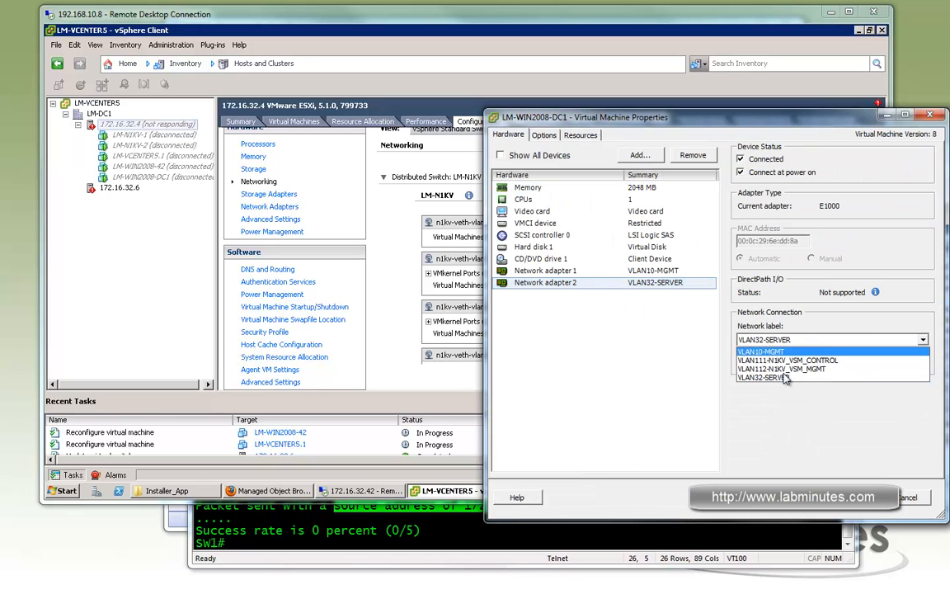
left_click(785, 384)
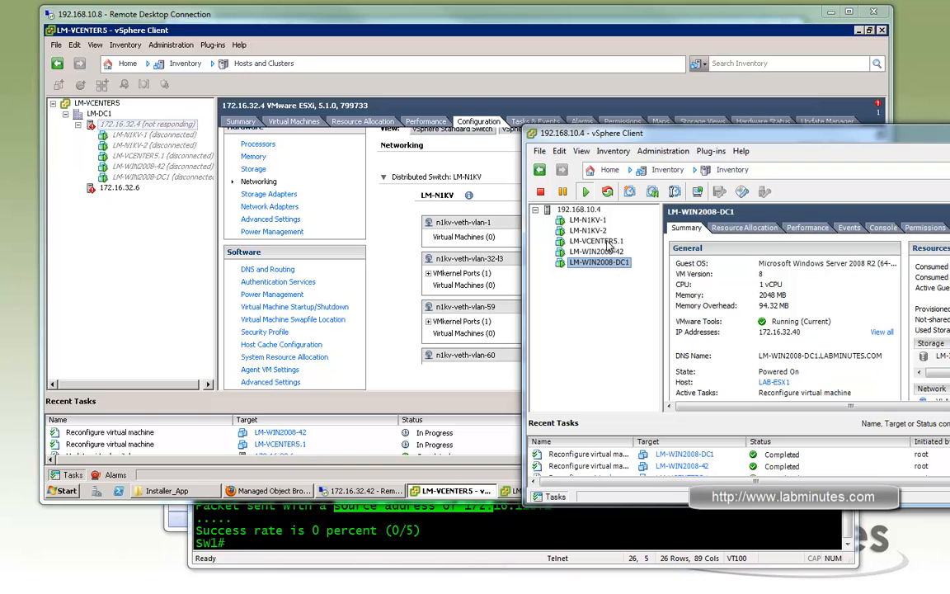
Step: Reapply the VLAN32-SERVER network label to network adapter 1 of LM-VCENTER5.1
left_click(595, 240)
right_click(595, 241)
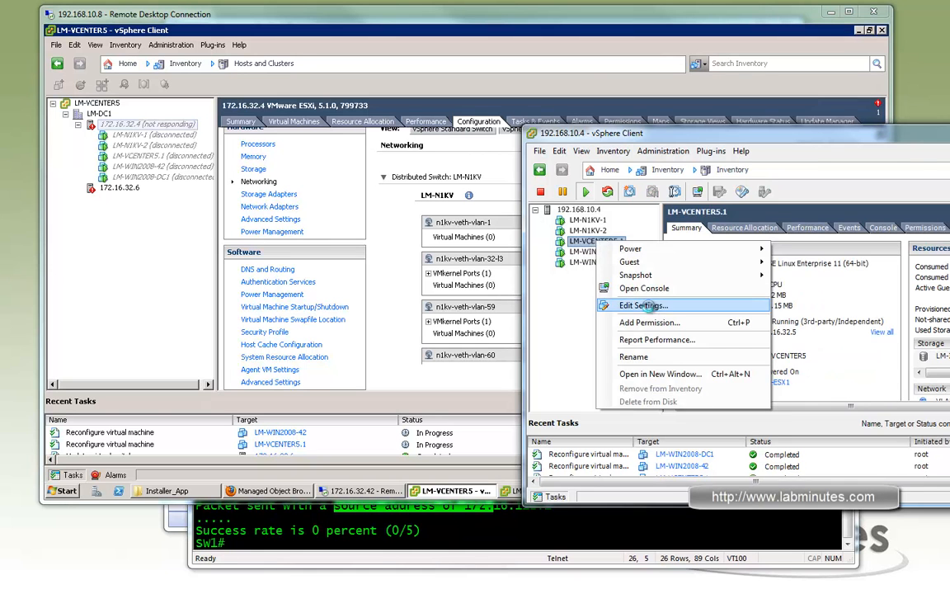
left_click(631, 317)
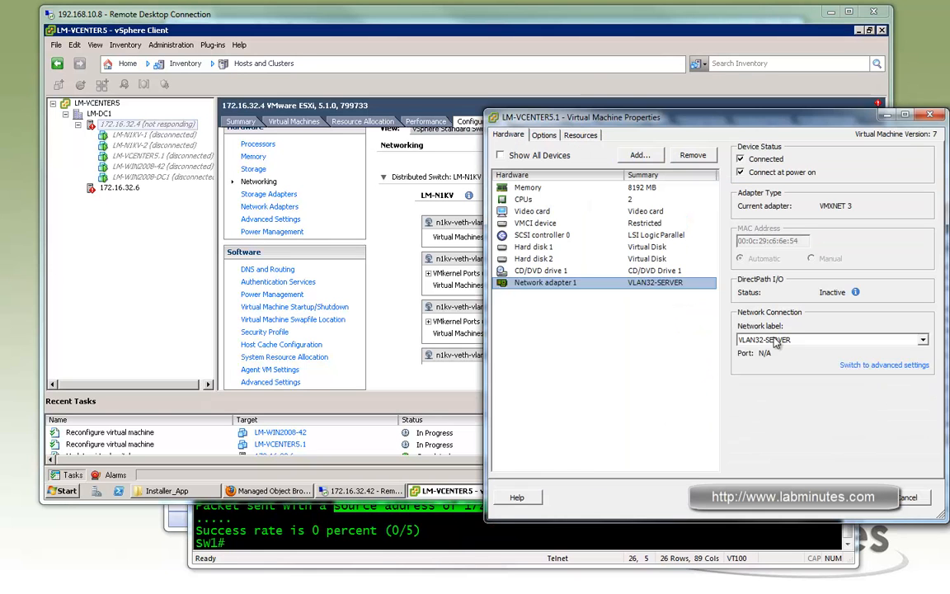
left_click(775, 343)
left_click(766, 384)
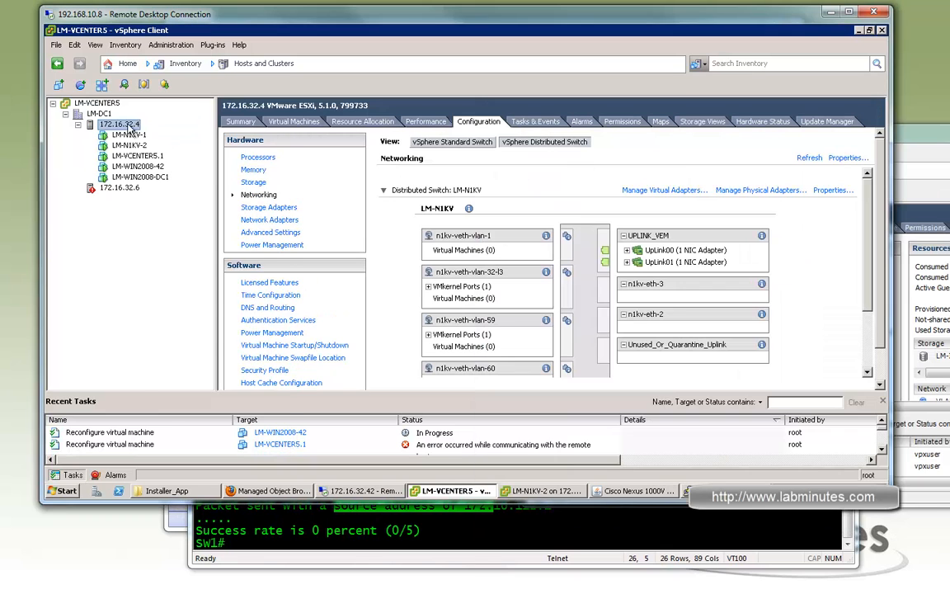
Step: In the LM-VCENTER5 vSphere Client, set the VMkernel default gateway for vmk1 on host 172.16.32.4 to 172.16.32.1
right_click(118, 127)
left_click(114, 132)
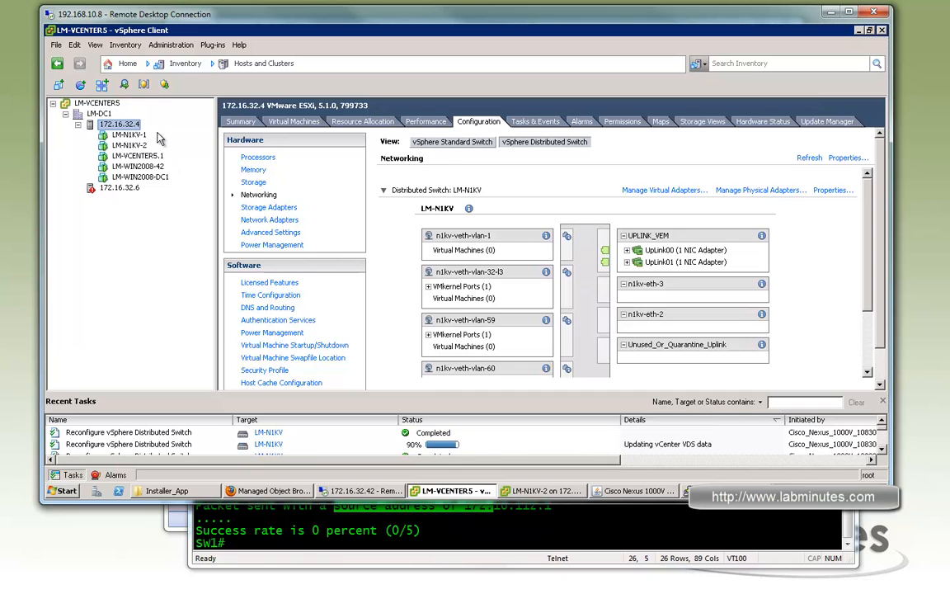
scroll(662, 196, "down", 1)
left_click(428, 247)
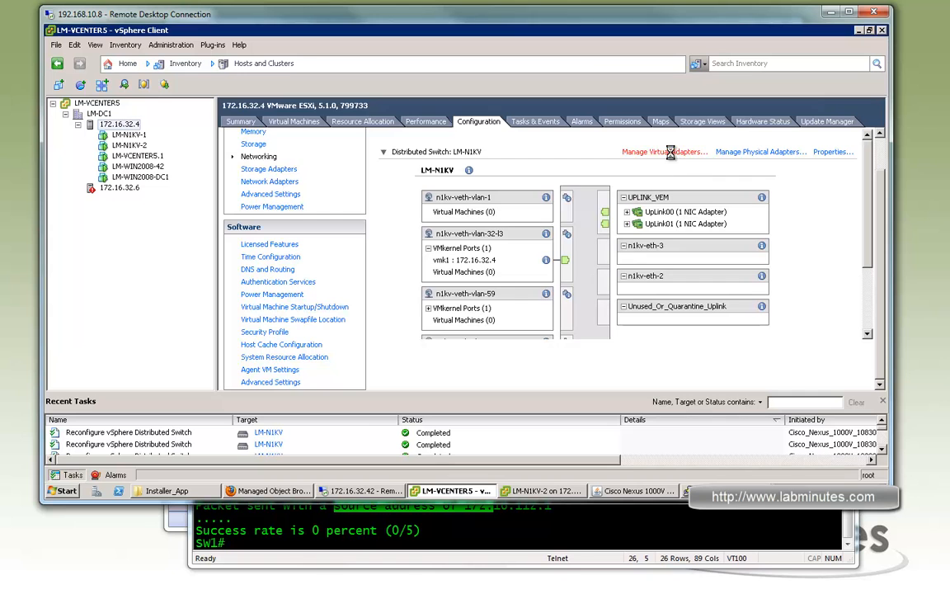
left_click(668, 152)
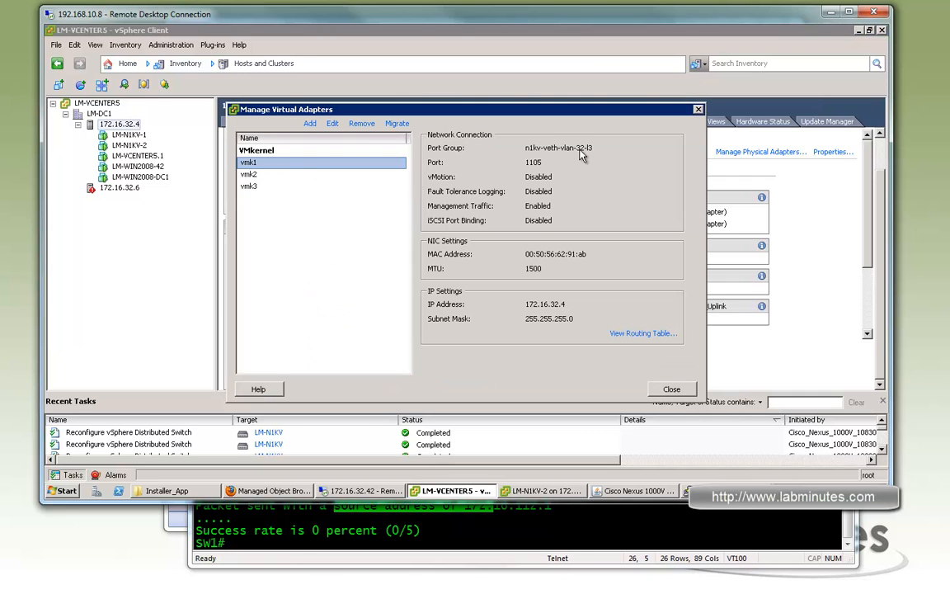
left_click(333, 124)
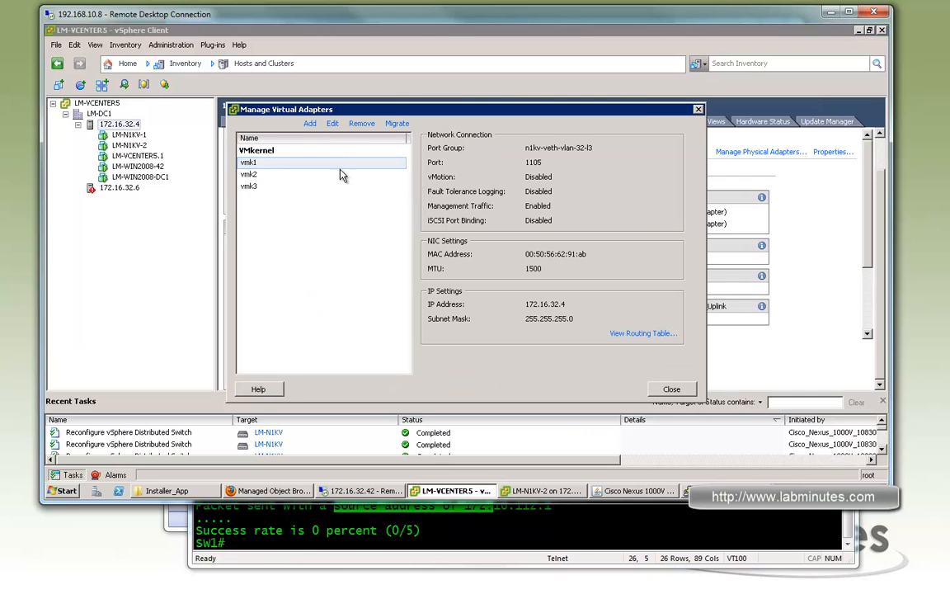
left_click(335, 88)
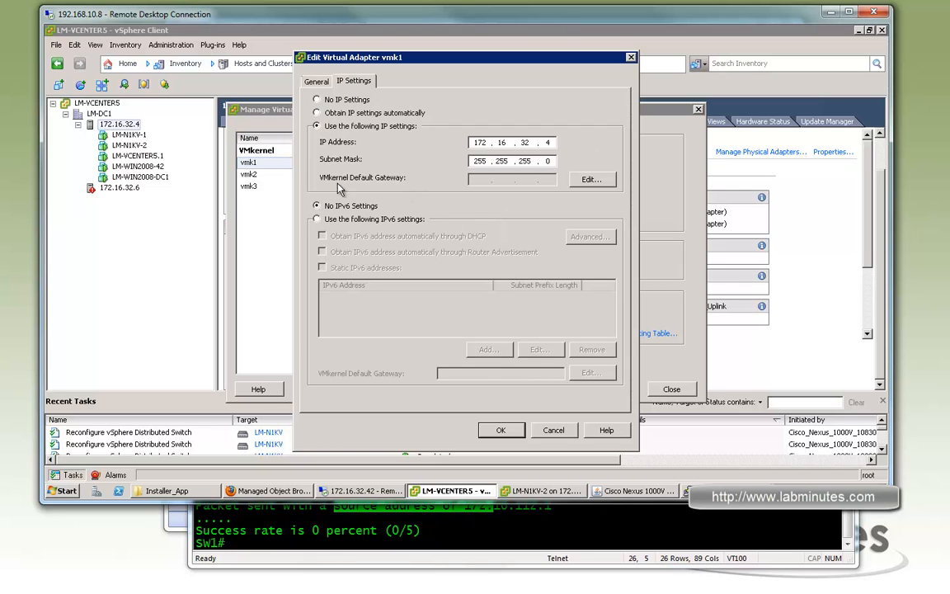
left_click(585, 186)
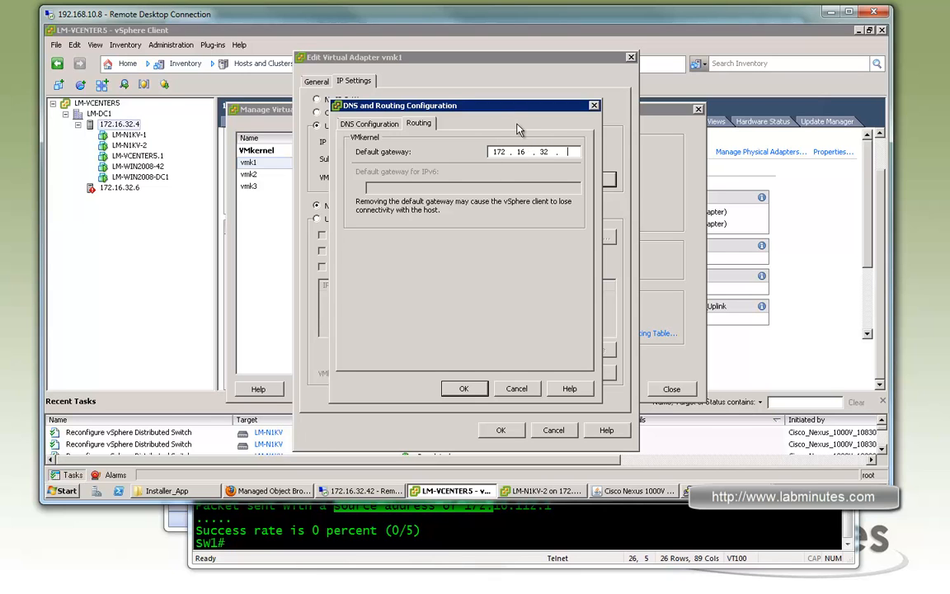
type("1")
left_click(463, 389)
left_click(500, 430)
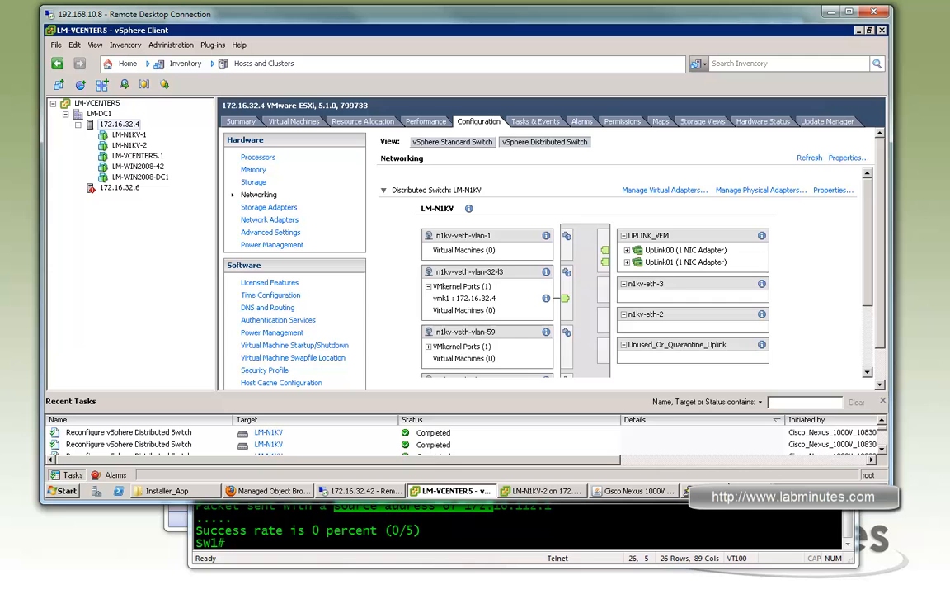
Step: Switch to the 172.16.112.16 PuTTY session and check the Nexus 1000V module status with sh mod, including module 4's server entry
left_click(716, 492)
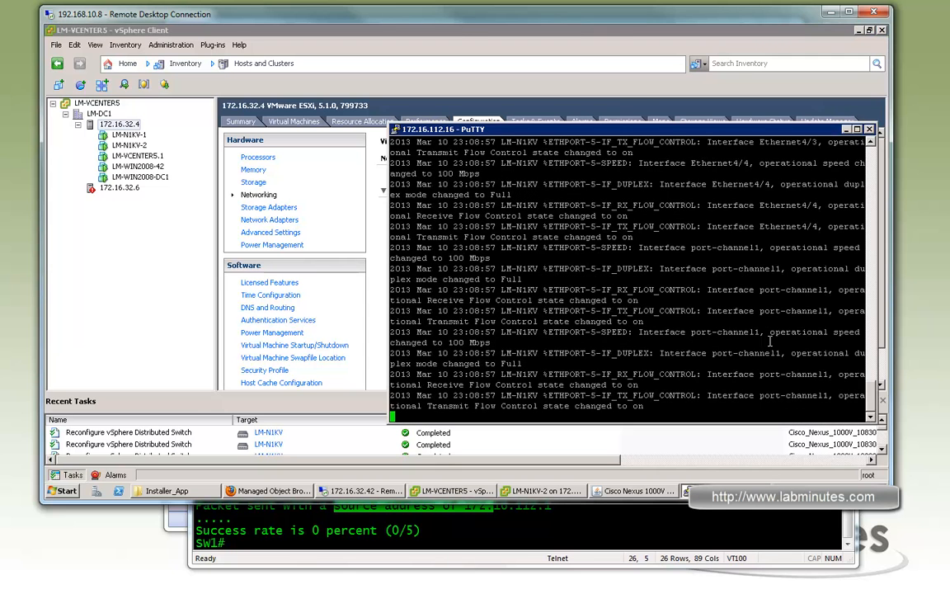
key("Return")
key("Return")
key("Return")
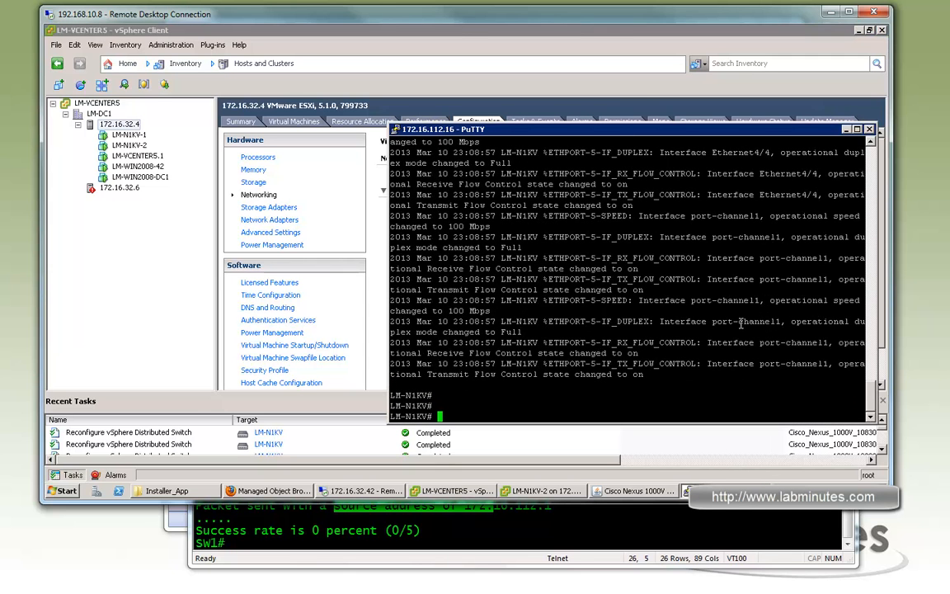
type("sh mod")
key("Return")
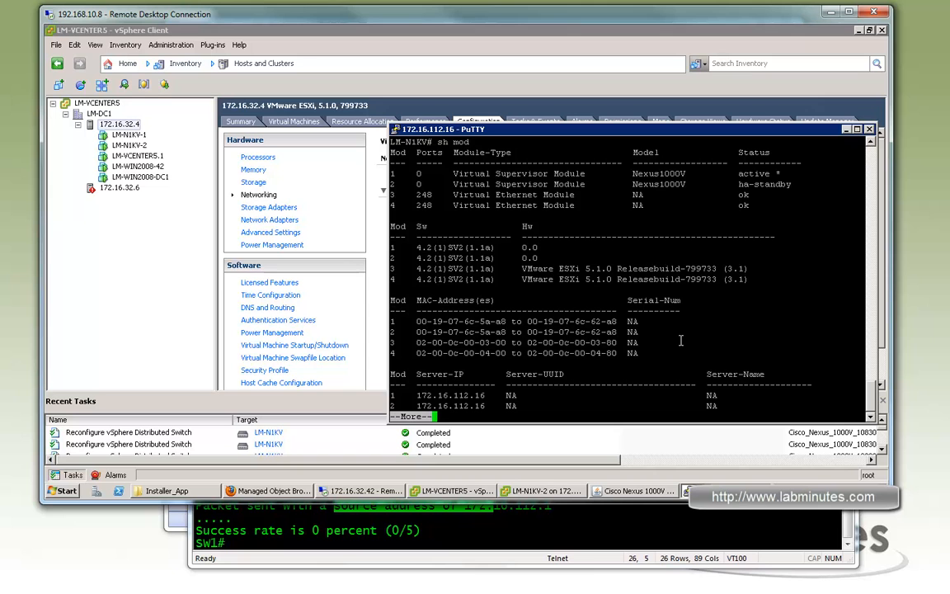
key("space")
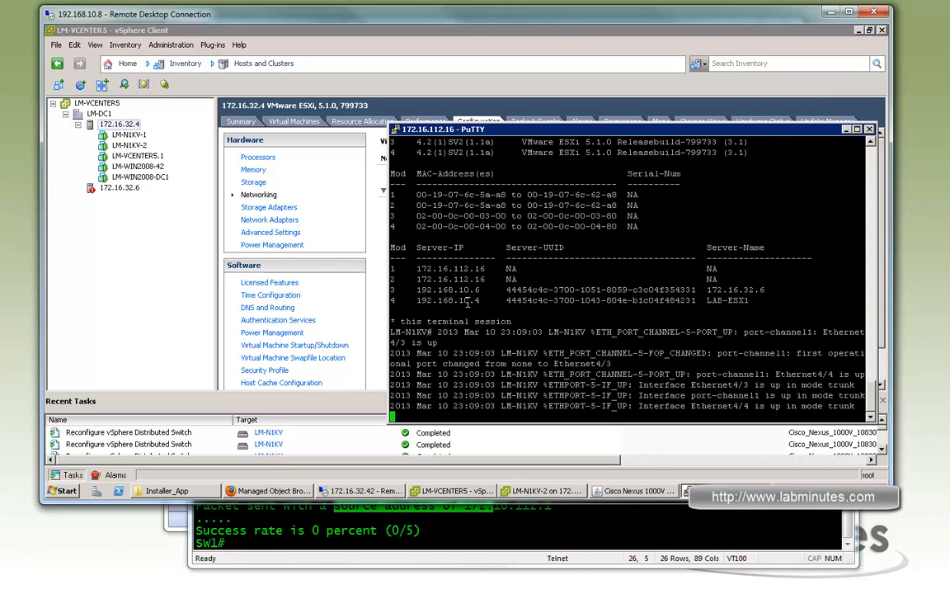
left_click_drag(432, 302, 754, 303)
Step: Show the port-channel summary with sh port-c su and check the member ports of Po1
key("Return")
type("sh port-c su")
key("Return")
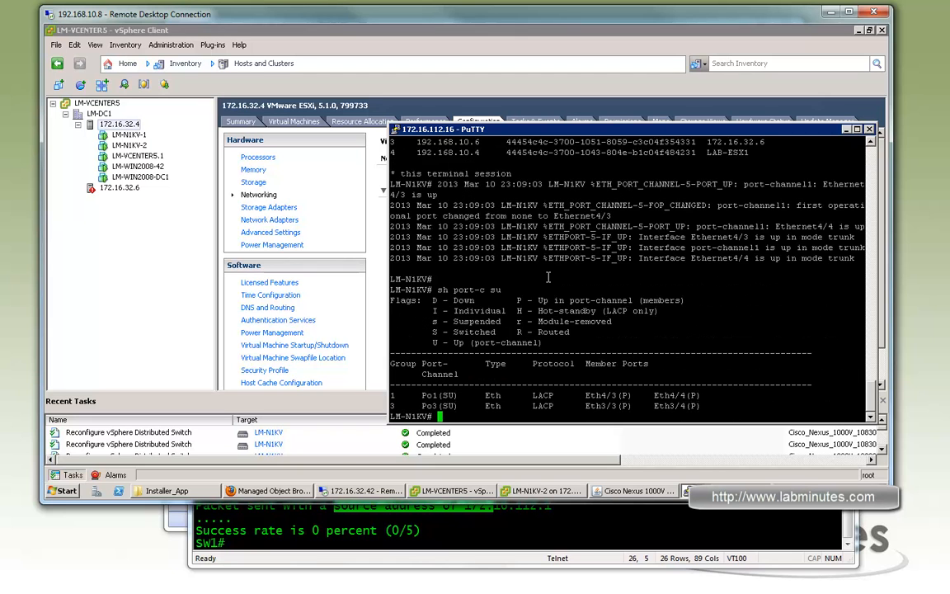
left_click_drag(584, 394, 701, 395)
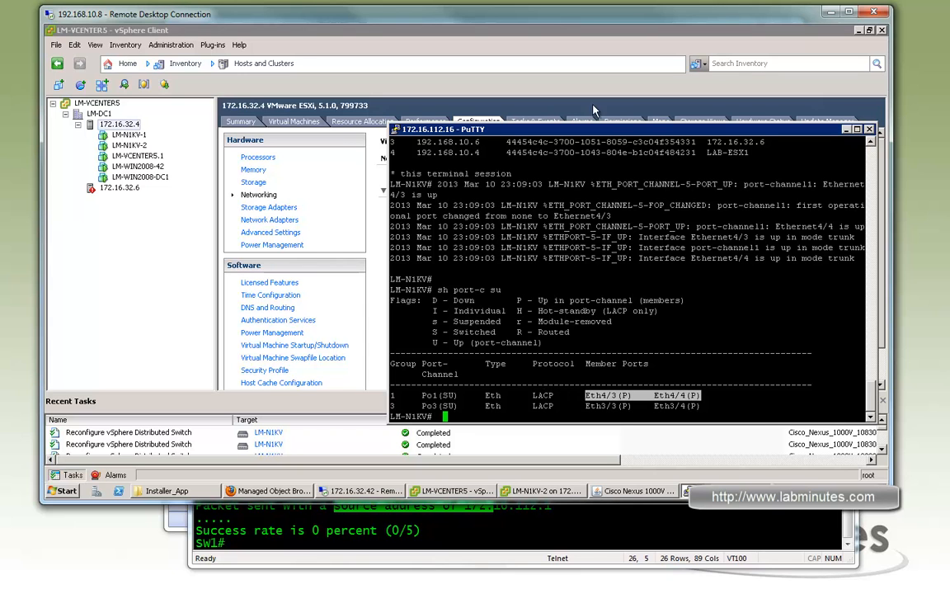
Step: In vCenter's Networking inventory, manage host 172.16.32.4 on LM-N1KV, keep its adapter assignments, and enable virtual machine networking migration
left_click(466, 35)
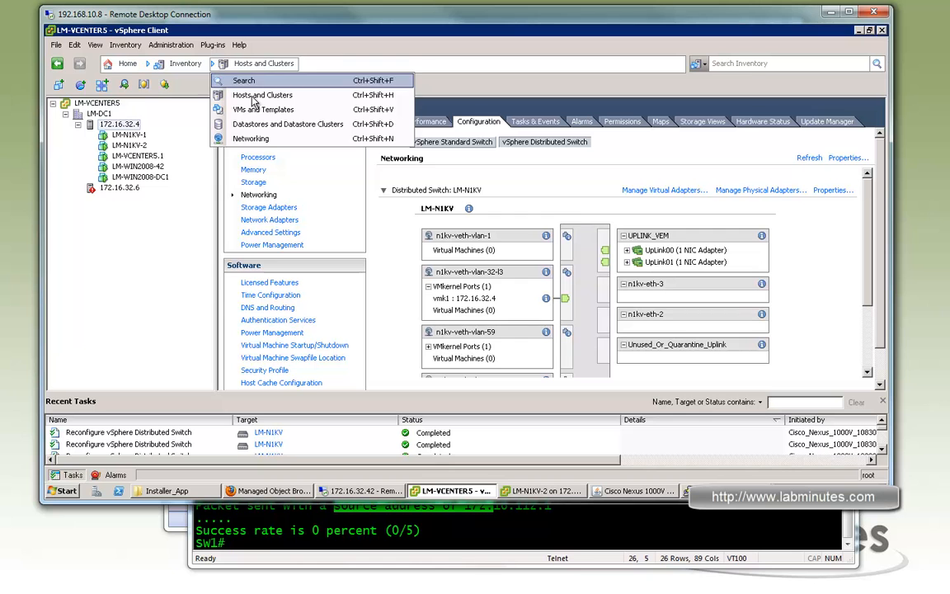
left_click(255, 100)
left_click(261, 66)
left_click(250, 140)
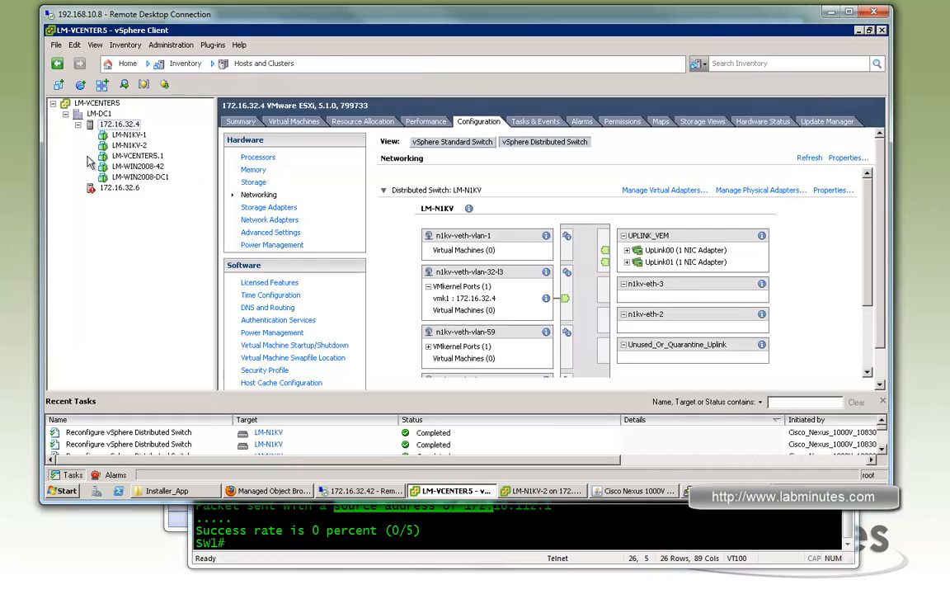
right_click(128, 139)
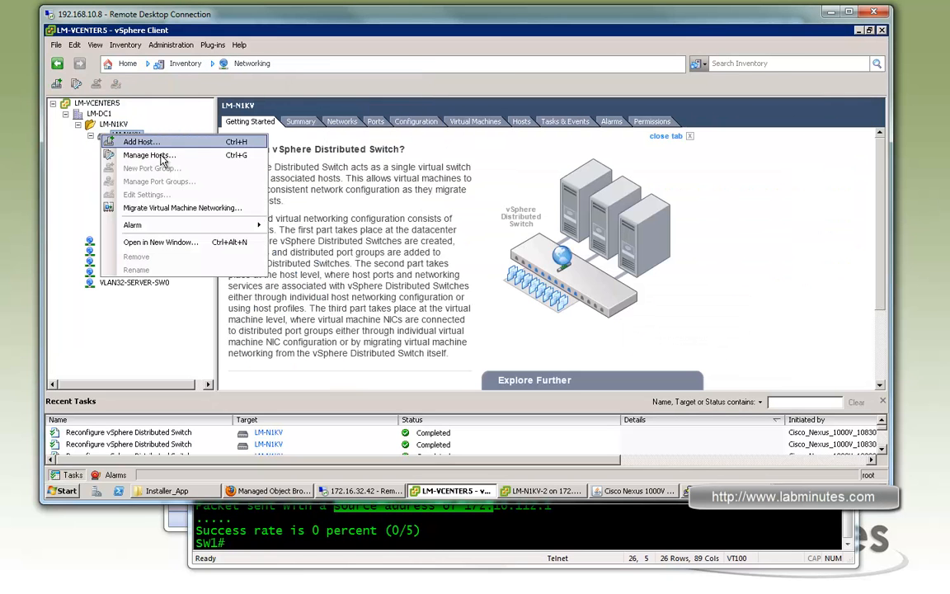
left_click(145, 152)
left_click(351, 129)
left_click(642, 441)
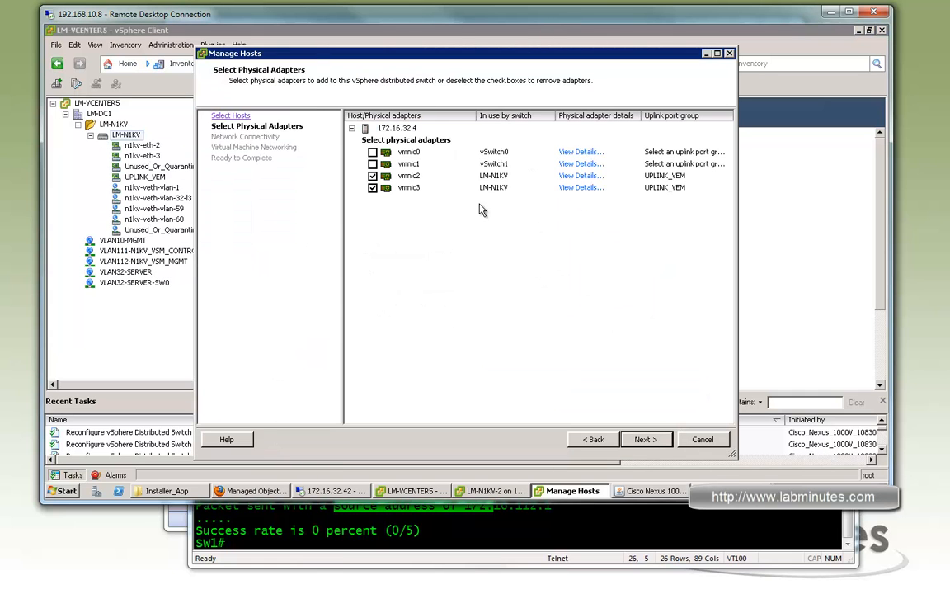
left_click(647, 440)
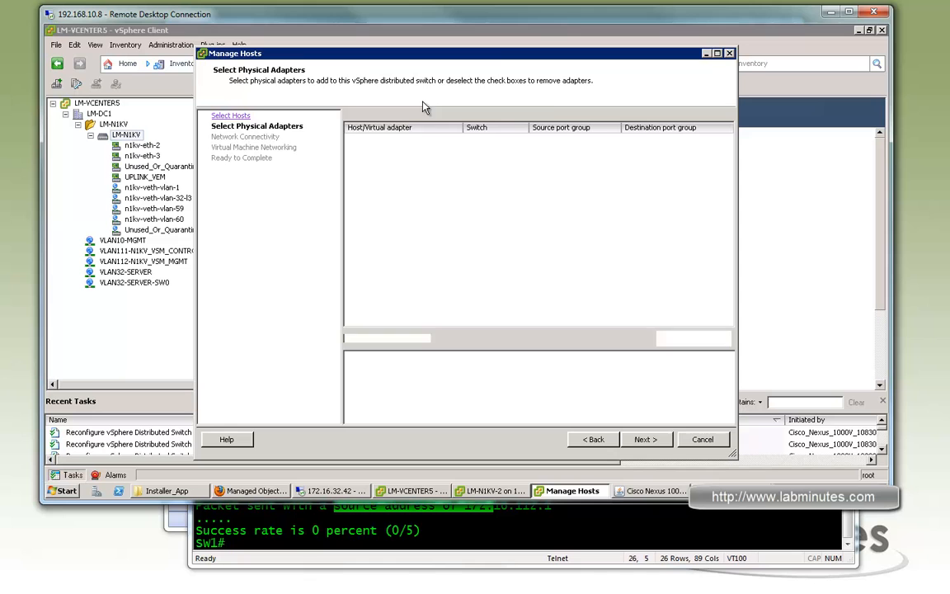
left_click(647, 438)
left_click(352, 117)
Step: Set the destination port group of LM-VCENTER5.1 to n1kv-veth-vlan-32-l3
left_click(398, 192)
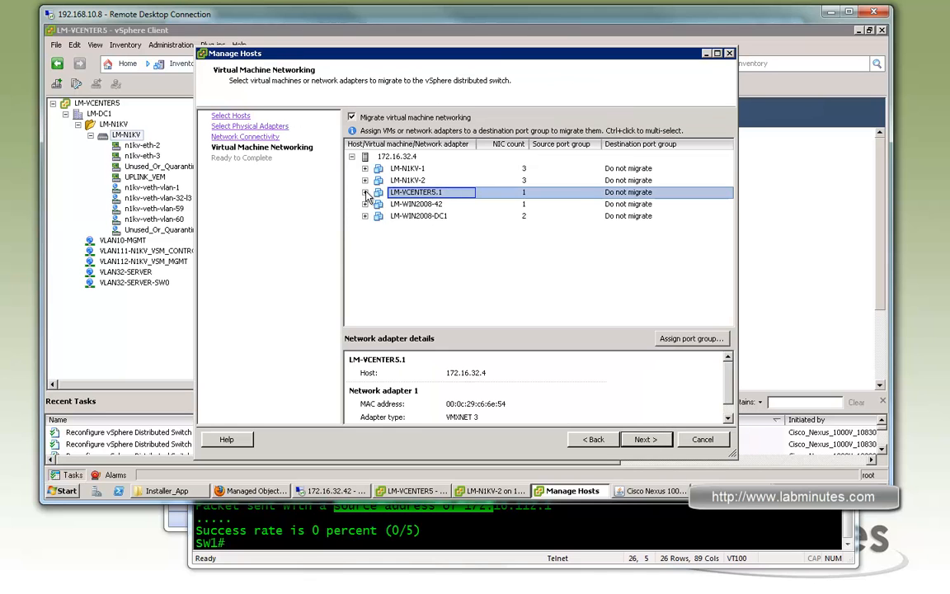
left_click(366, 192)
left_click(725, 204)
left_click(730, 193)
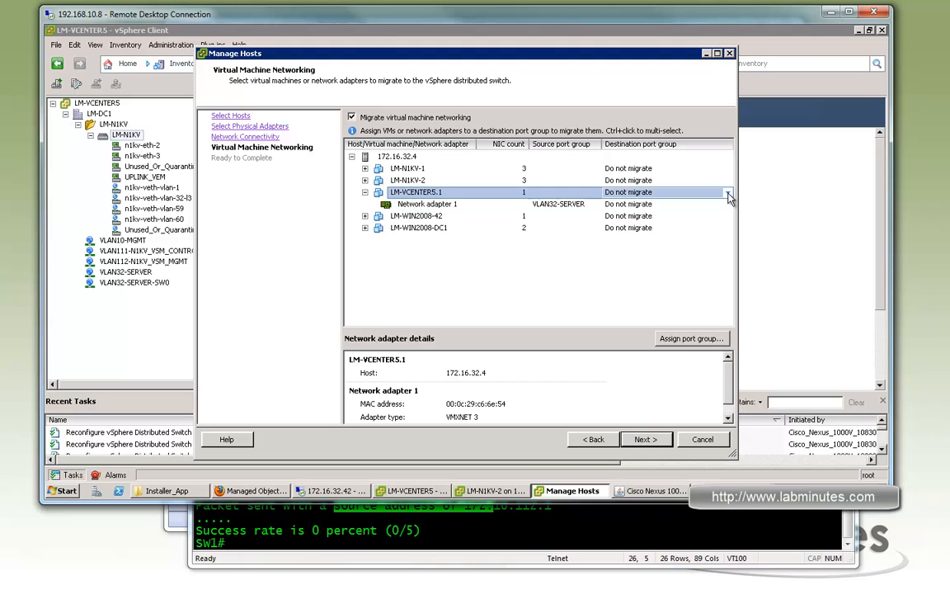
left_click(729, 195)
left_click(606, 212)
Step: Set the destination port group of LM-WIN2008-42 to n1kv-veth-vlan-32-l3 and expand the adapters of LM-WIN2008-DC1
left_click(467, 217)
double_click(465, 218)
left_click(728, 220)
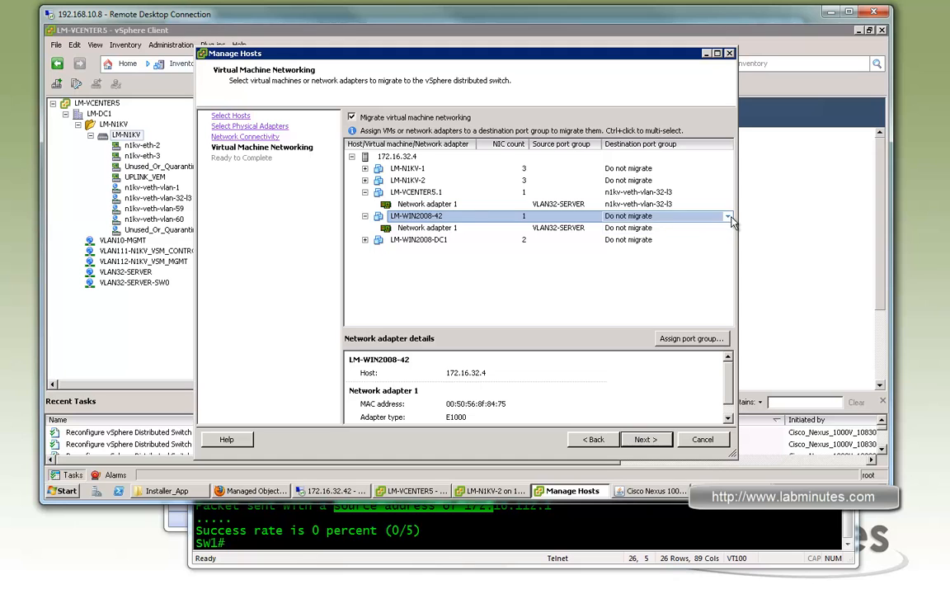
left_click(728, 217)
left_click(606, 238)
double_click(413, 240)
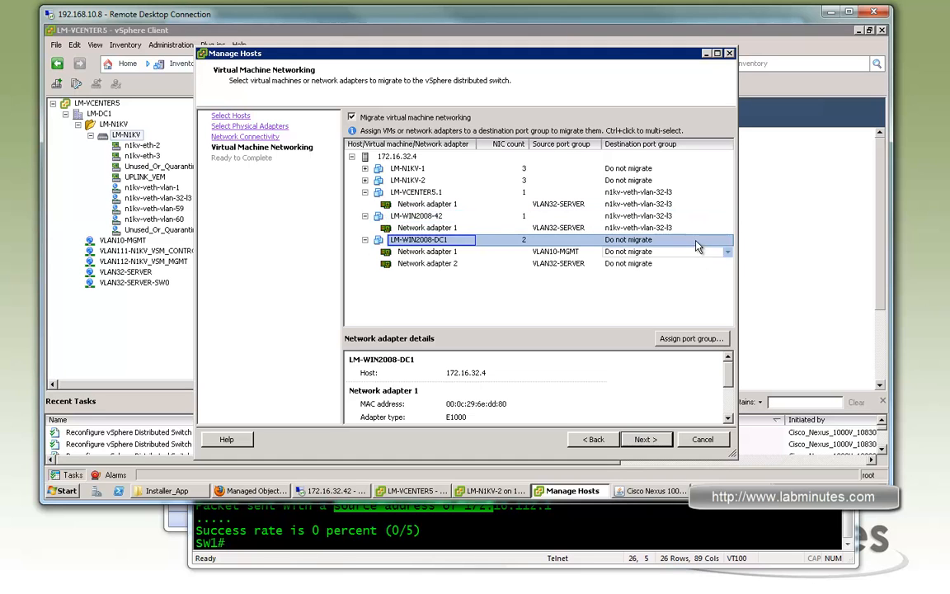
left_click(727, 240)
left_click(727, 240)
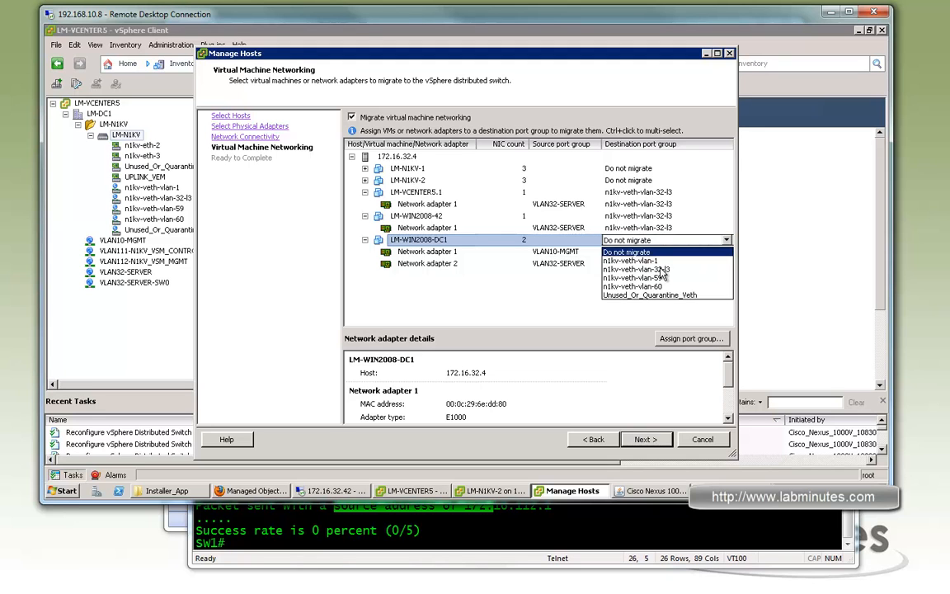
left_click(598, 257)
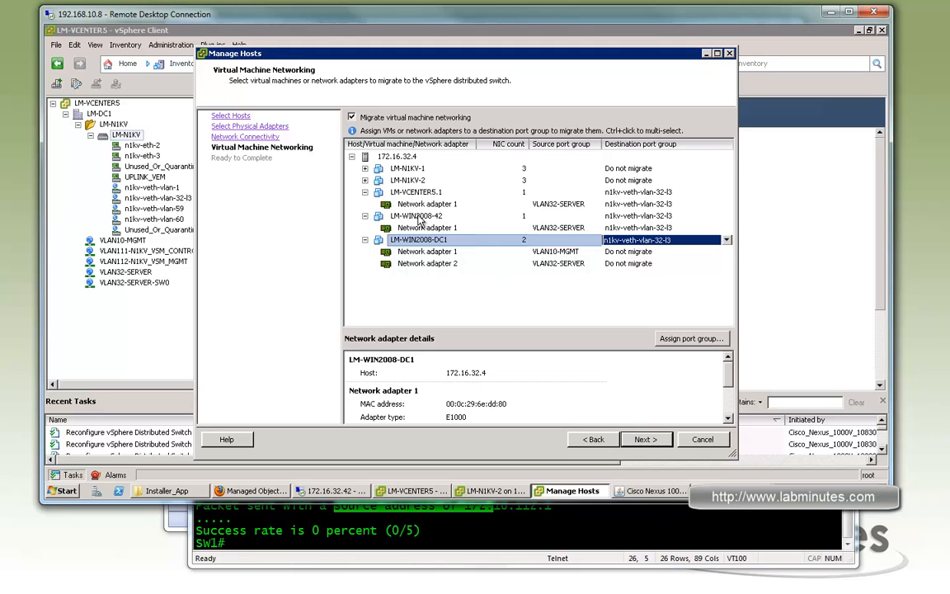
left_click(690, 241)
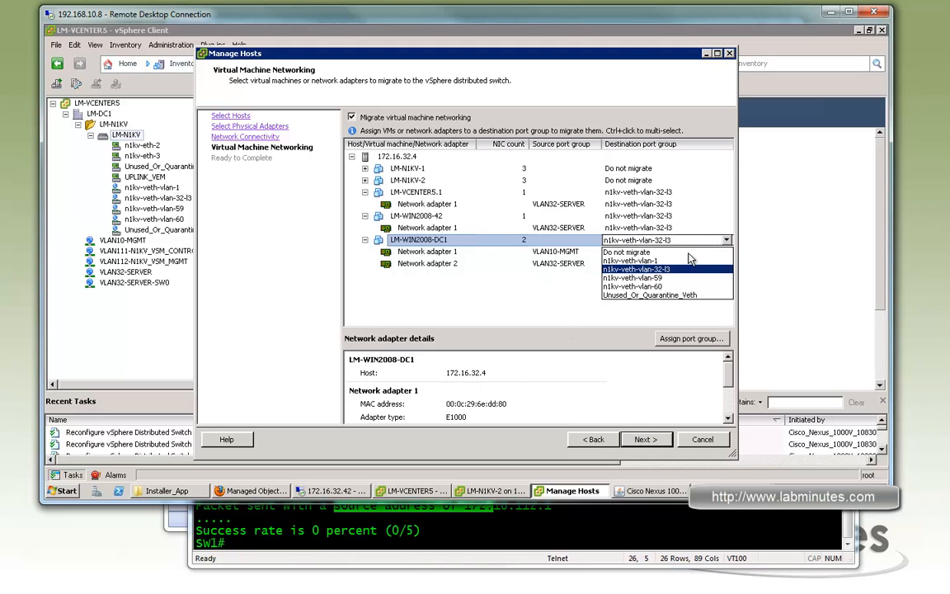
left_click(702, 253)
Step: Assign only network adapter 2 of LM-WIN2008-DC1 to n1kv-veth-vlan-32-l3 and finish the host migration
left_click(711, 263)
left_click(724, 264)
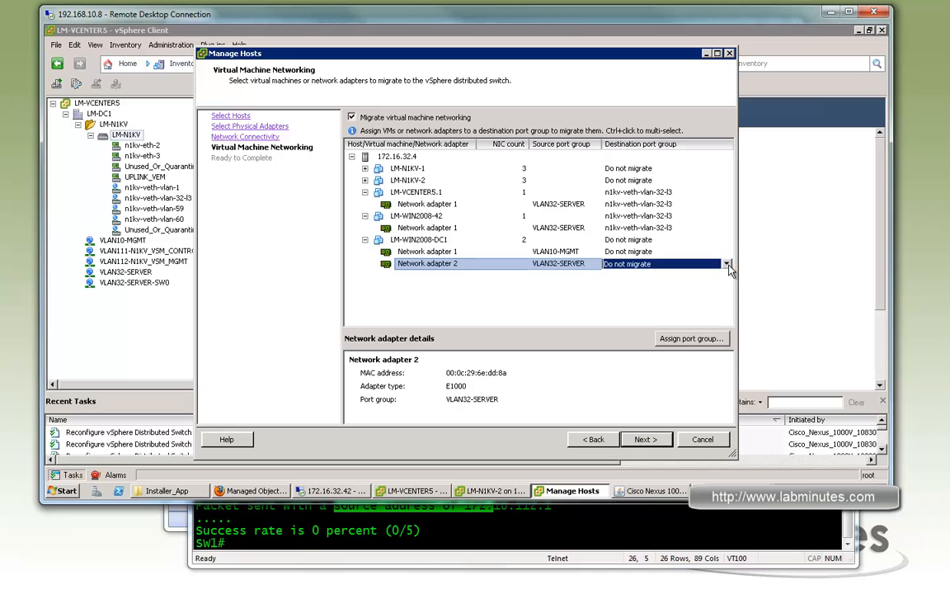
left_click(726, 263)
left_click(650, 293)
left_click(645, 438)
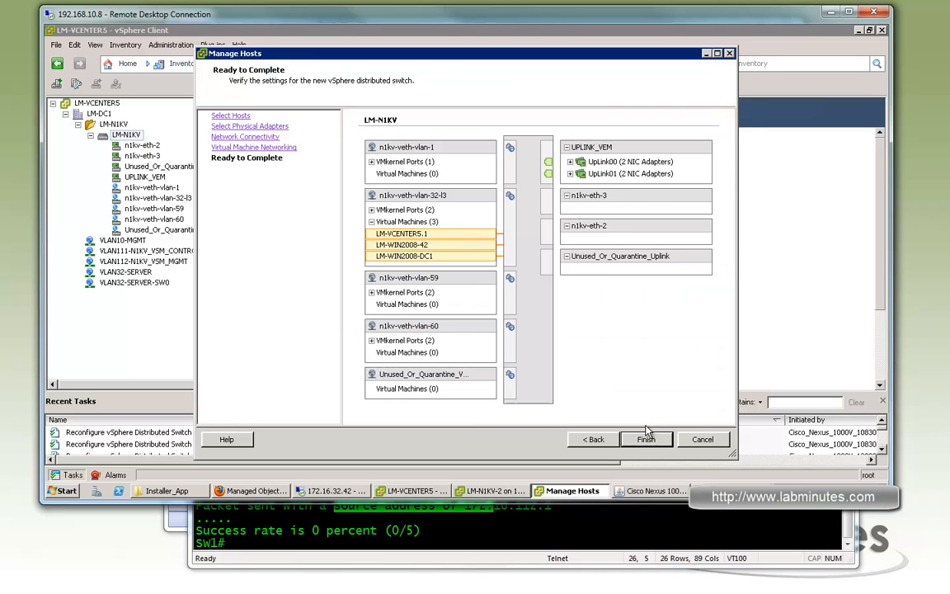
left_click(646, 438)
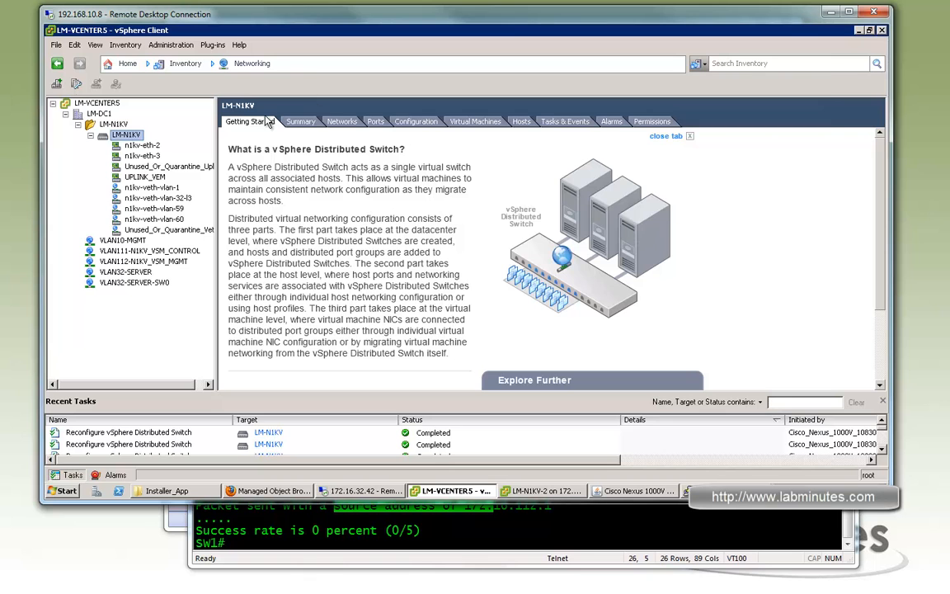
Step: Switch to the 172.16.32.42 remote desktop, close Server Manager, and run a continuous ping to 4.2.2.2
left_click(380, 492)
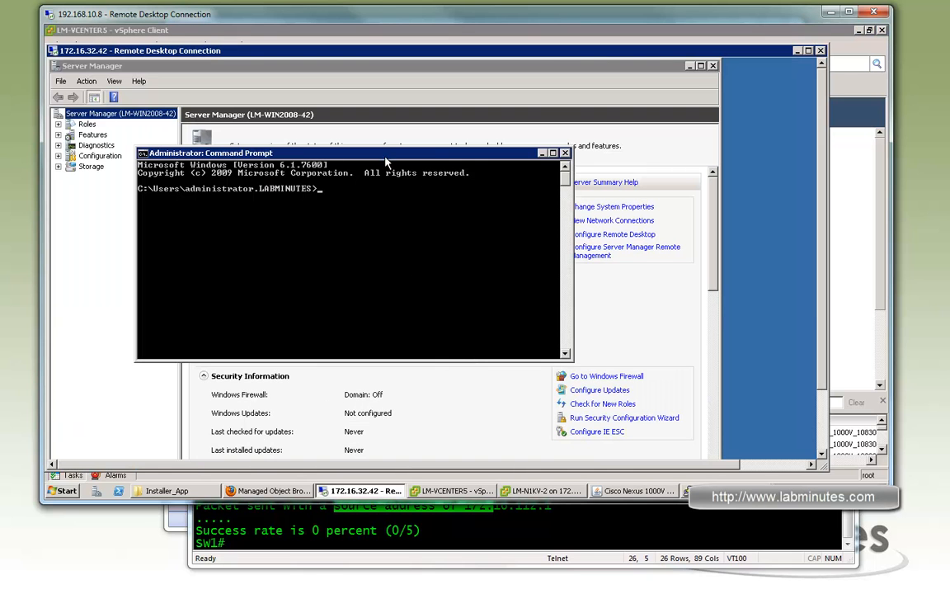
left_click(713, 66)
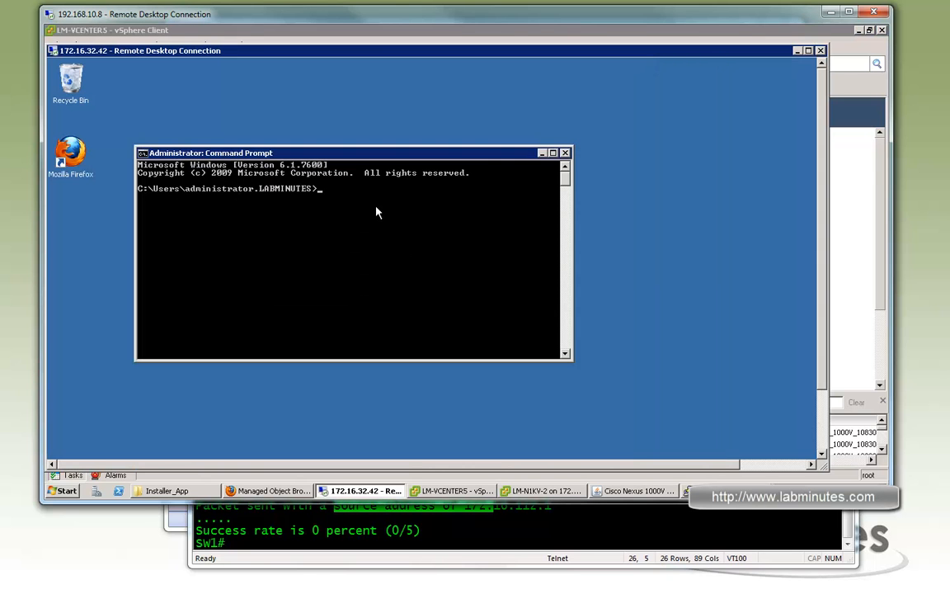
type("ping 4.2.2.2 -t")
key("Return")
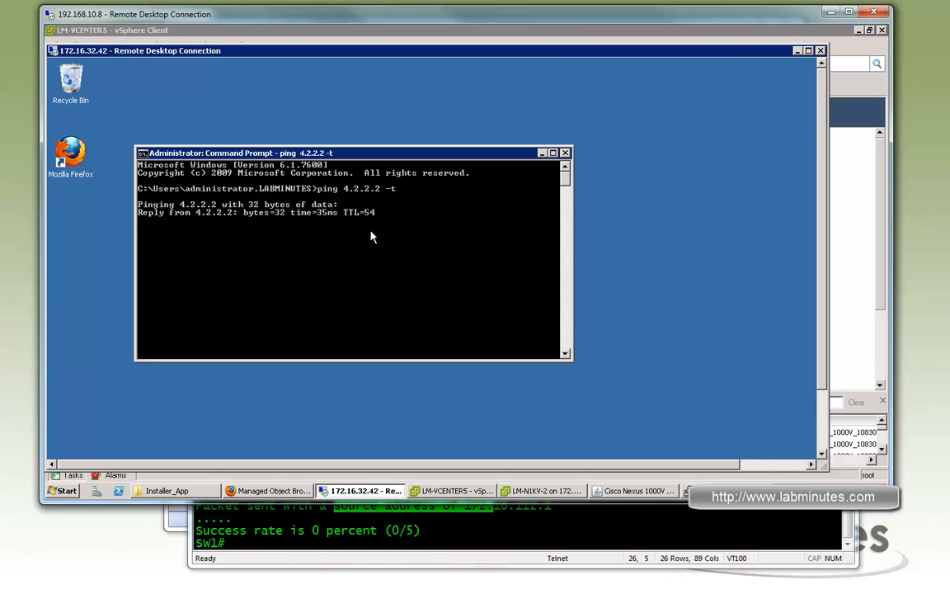
left_click_drag(376, 154, 368, 119)
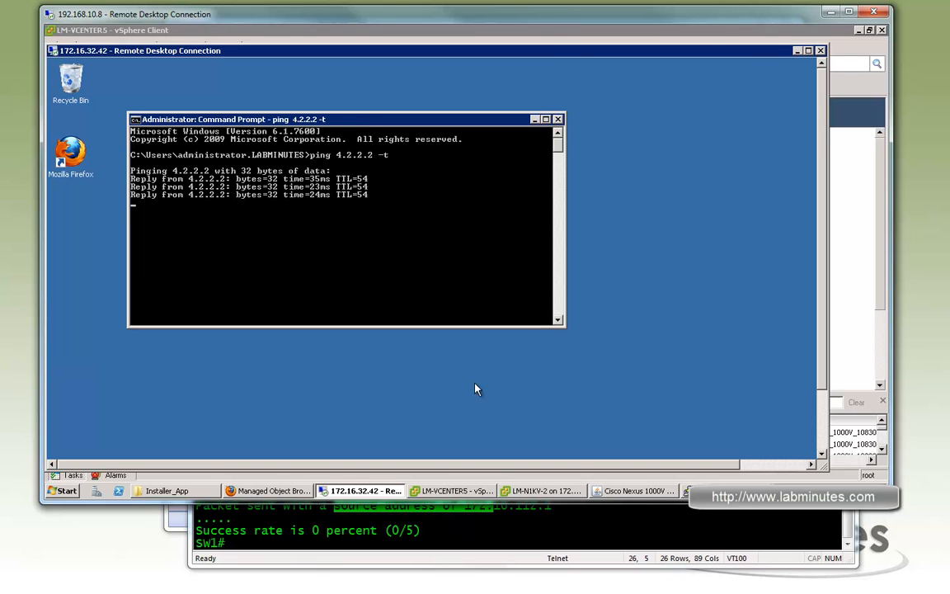
Step: Switch to the 172.16.112.16 PuTTY session and list the virtual interfaces with "sh int virtu"
left_click(708, 491)
left_click(623, 334)
key("Return")
key("Return")
key("Return")
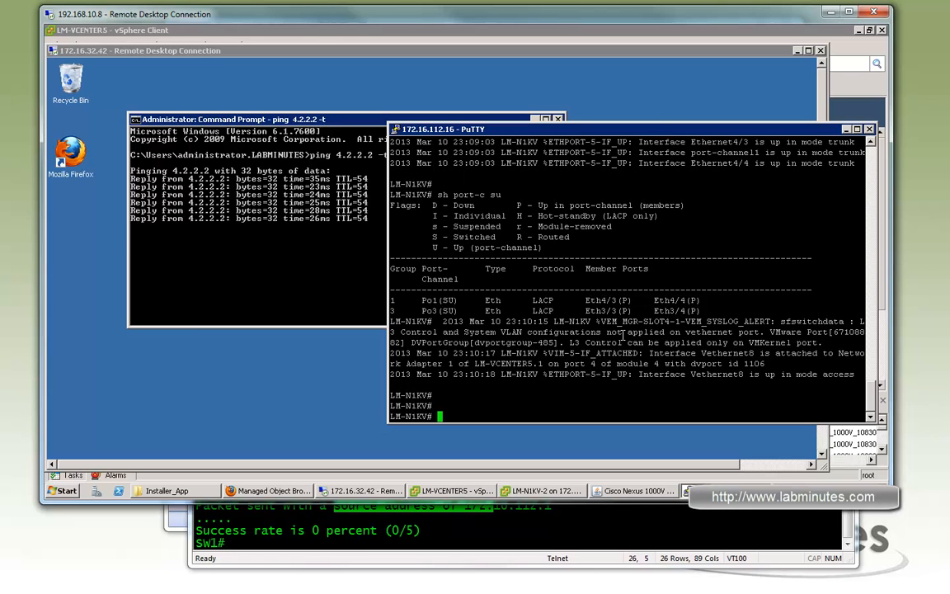
type("sh int vi")
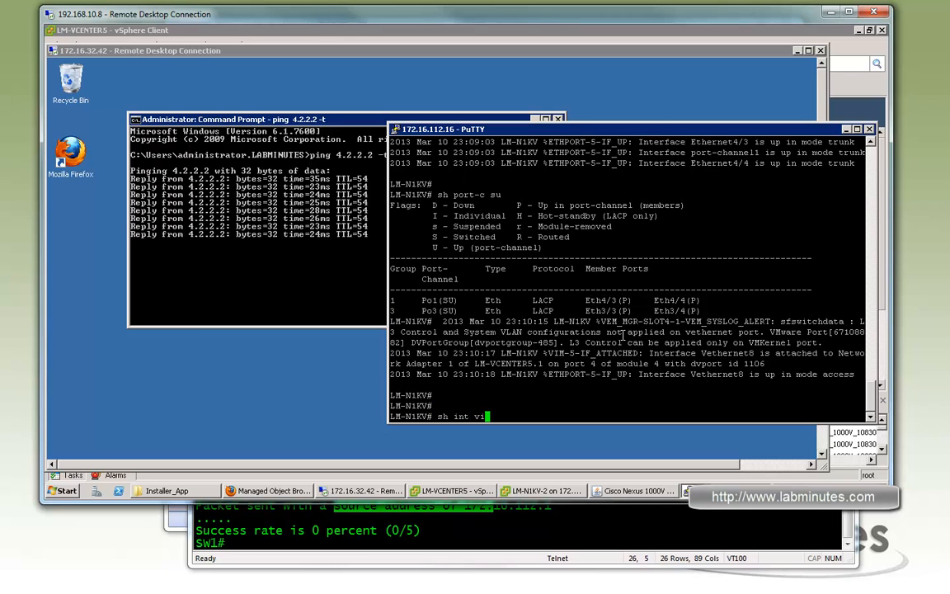
type("rtu")
key("Return")
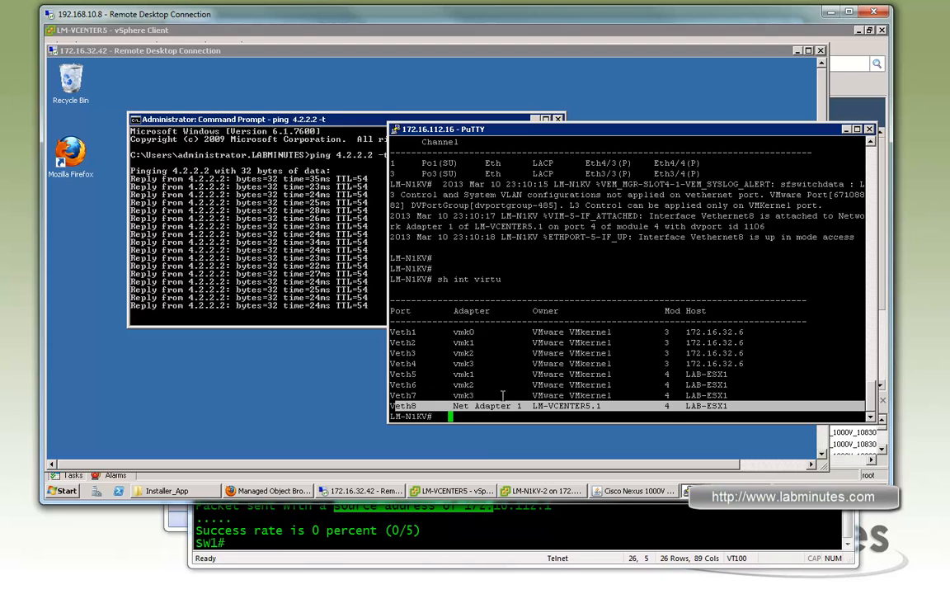
Step: List the virtual interfaces again with "sh int vir" and examine the LM-WIN2008-DC1 and LM-WIN2008-42 entries
left_click(452, 490)
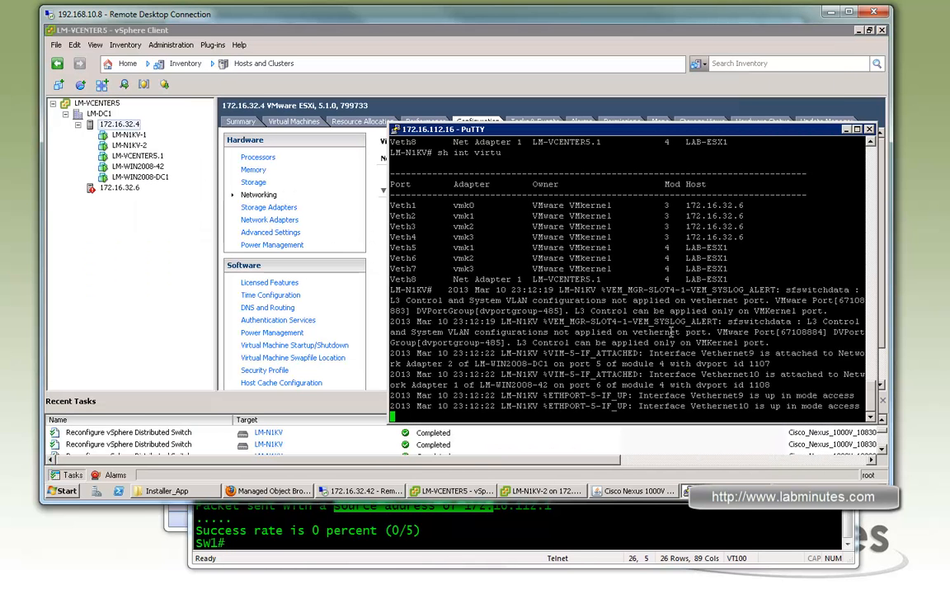
key("Return")
key("Return")
type("sh int vir")
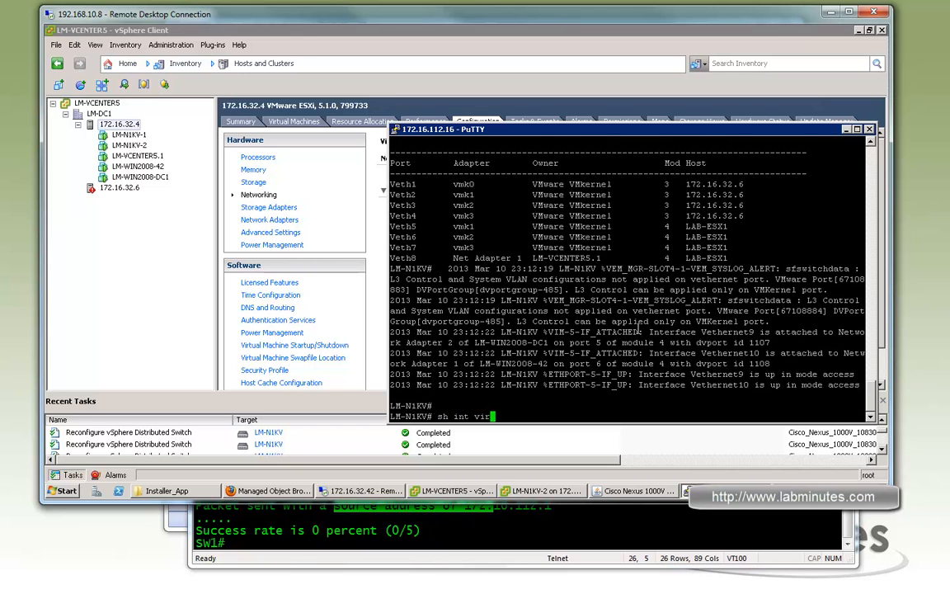
key("Return")
left_click_drag(610, 396, 572, 406)
left_click_drag(729, 405, 517, 394)
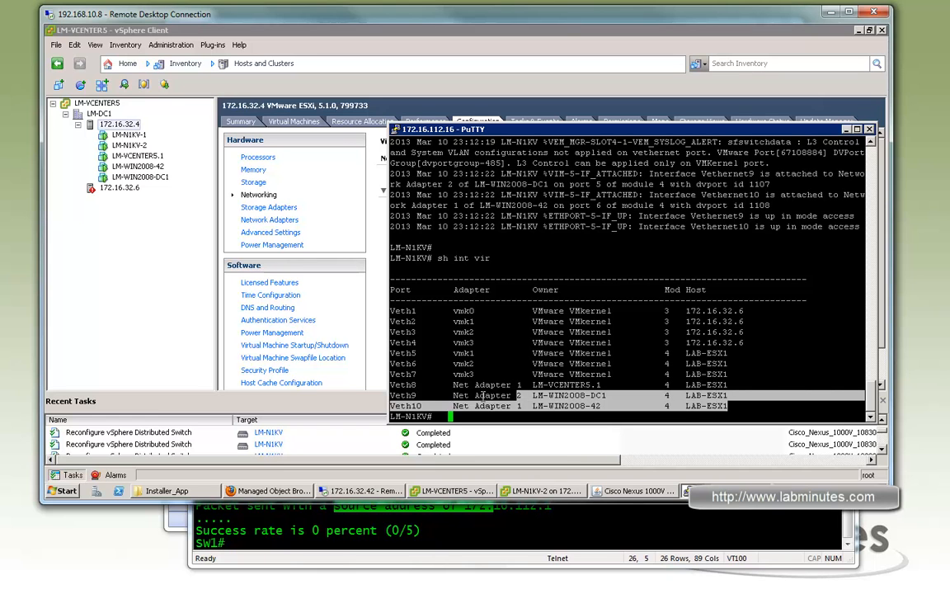
left_click_drag(455, 396, 565, 396)
Step: Check the continuous ping in the 172.16.32.42 remote desktop, and minimize that window
left_click(361, 491)
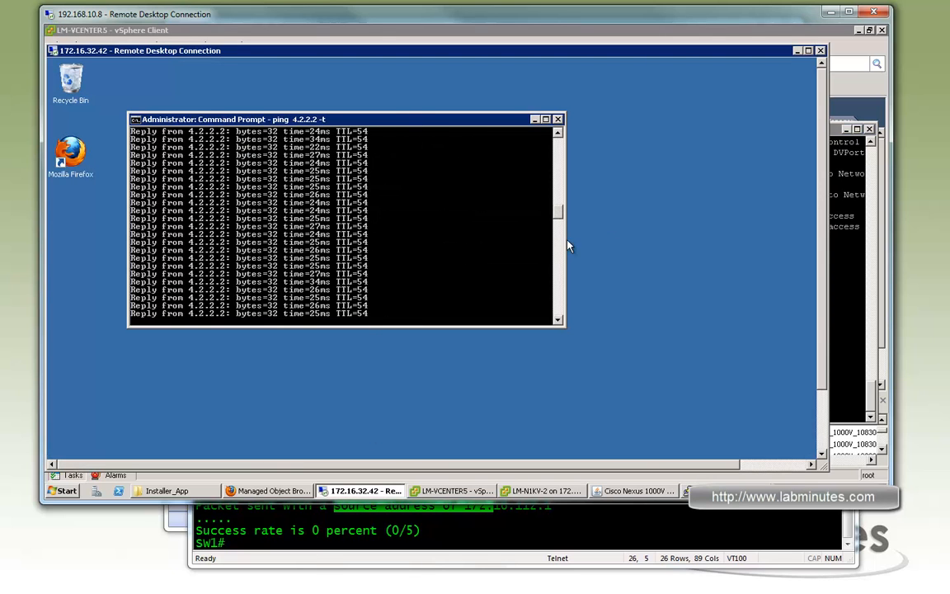
left_click(796, 51)
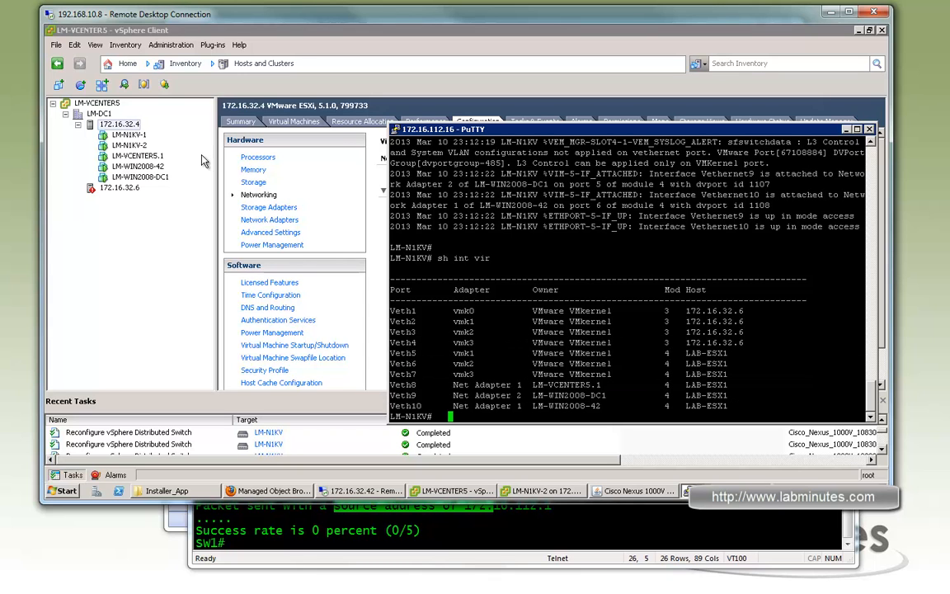
left_click(126, 167)
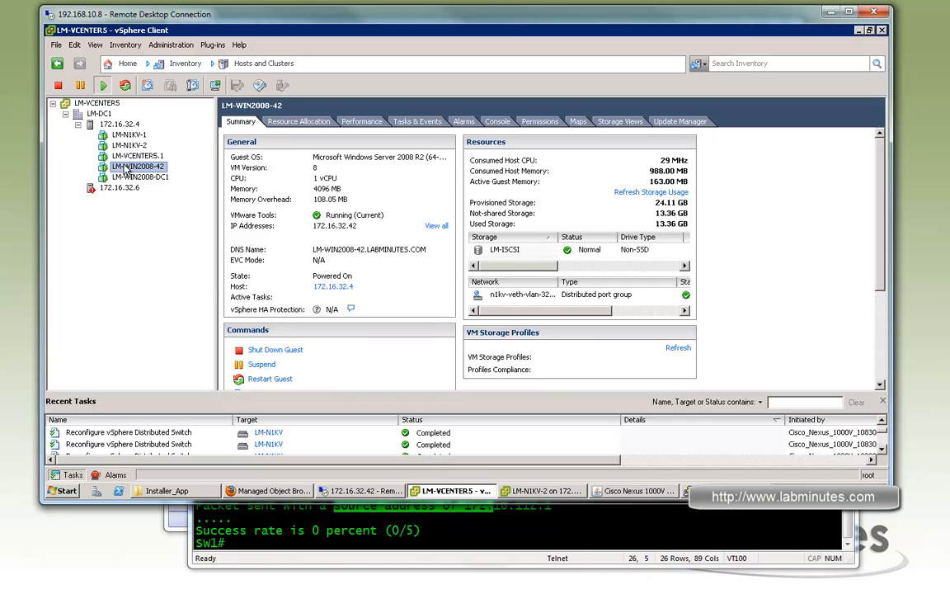
right_click(126, 168)
key("Escape")
right_click(113, 168)
left_click(102, 170)
right_click(118, 170)
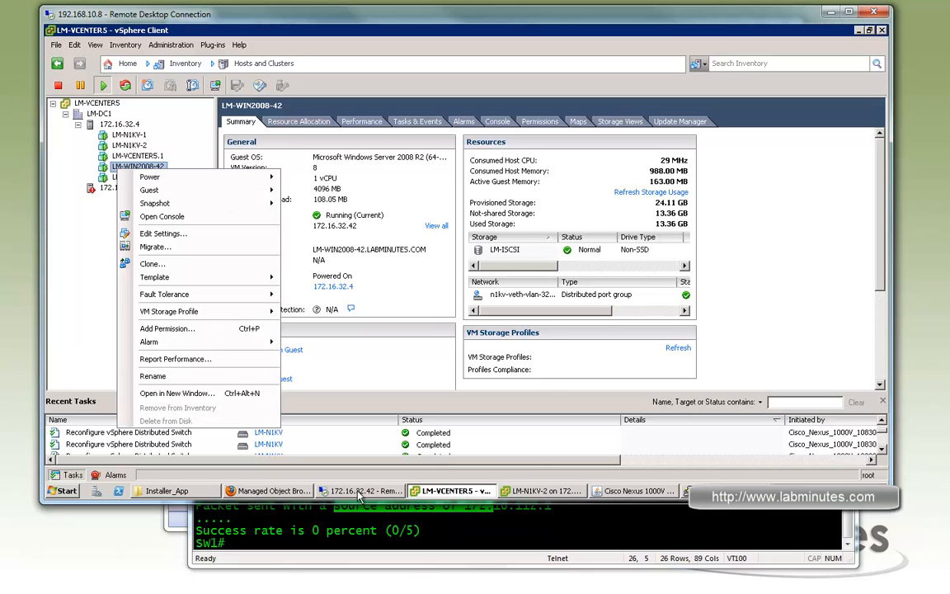
Step: Return to the 172.16.112.16 PuTTY session and examine the module and host of the LM-WIN2008-42 interface
left_click(703, 492)
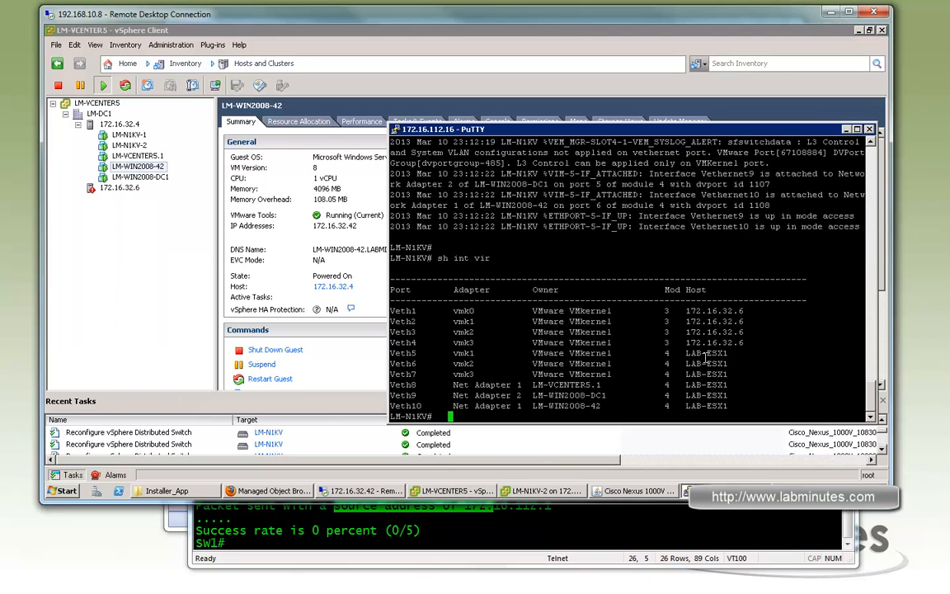
left_click_drag(708, 386, 496, 405)
double_click(681, 396)
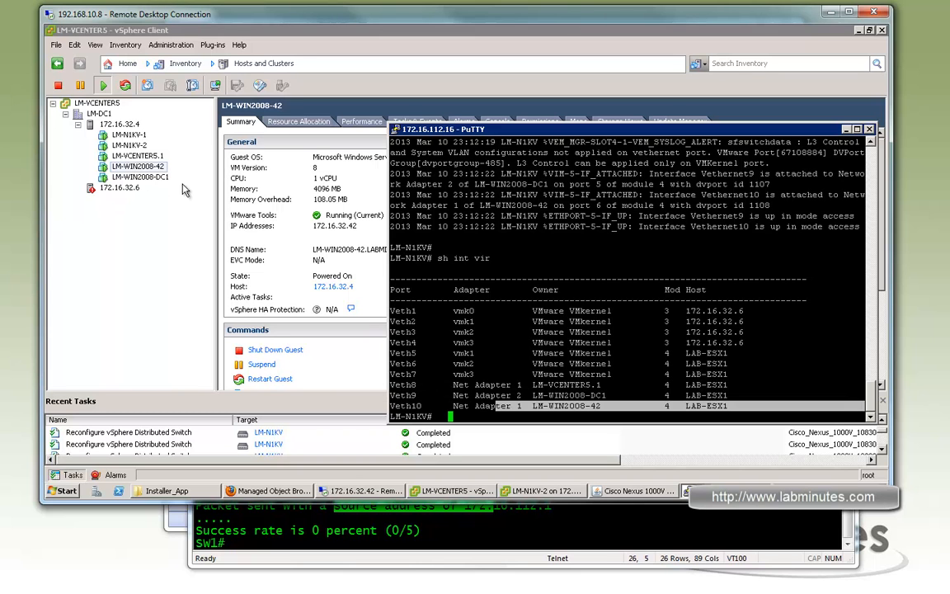
Step: Migrate the LM-WIN2008-42 virtual machine to host 172.16.32.6, changing only the host and using high vMotion priority
right_click(148, 166)
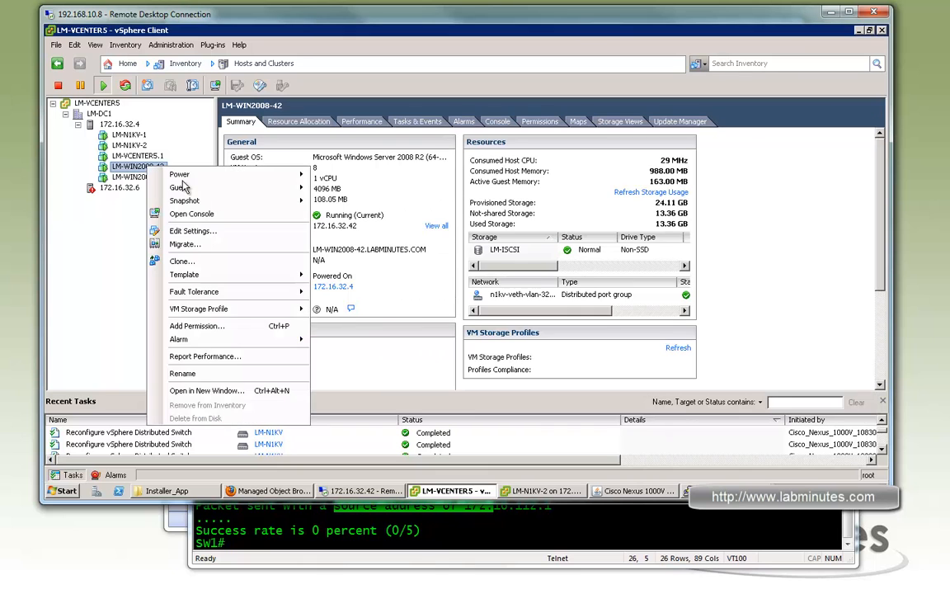
left_click(185, 245)
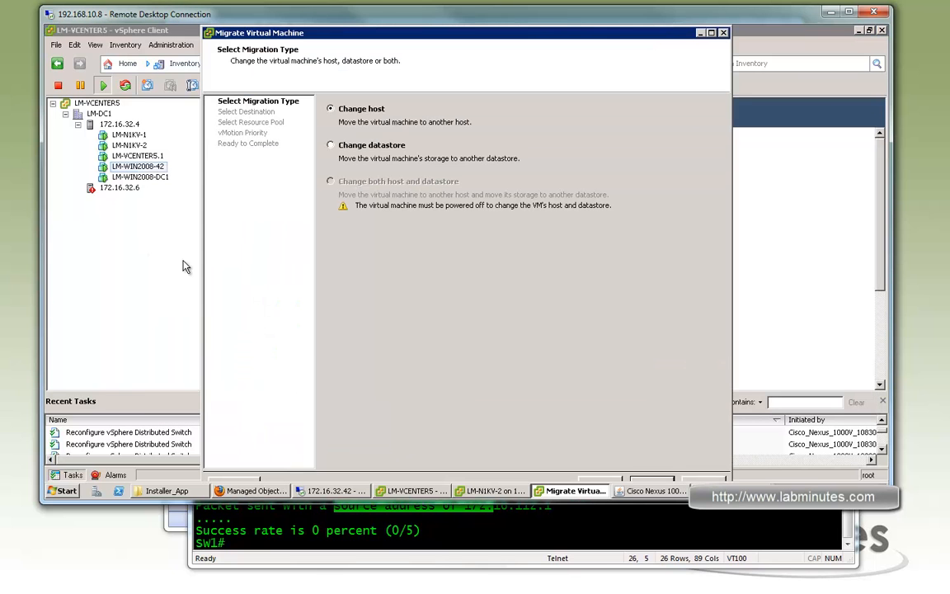
left_click(652, 481)
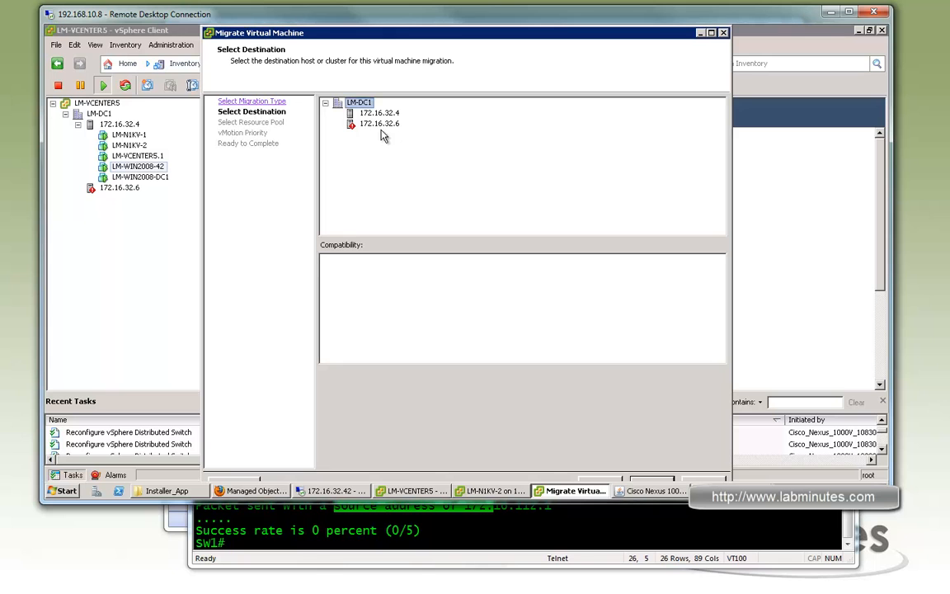
left_click(379, 123)
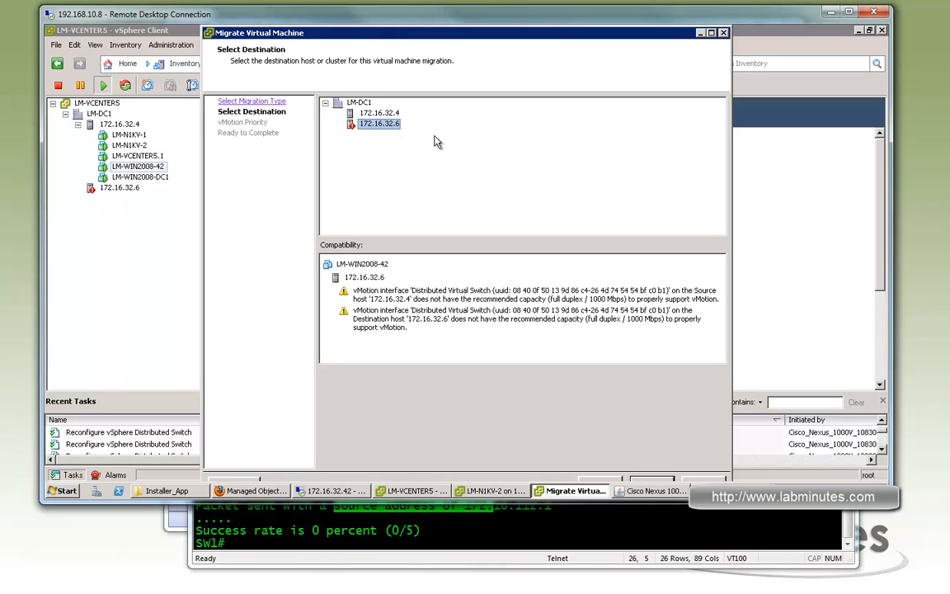
left_click(670, 481)
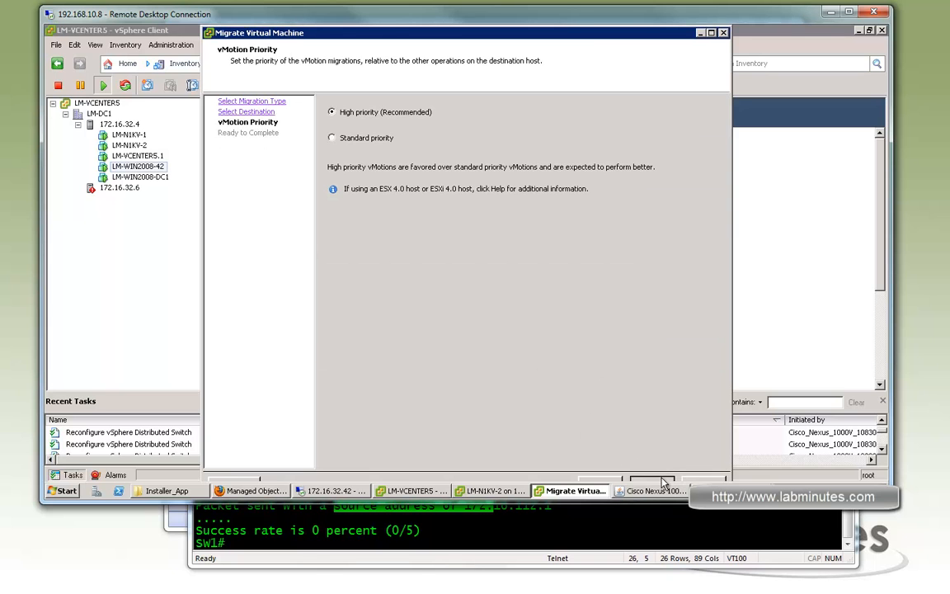
left_click(662, 482)
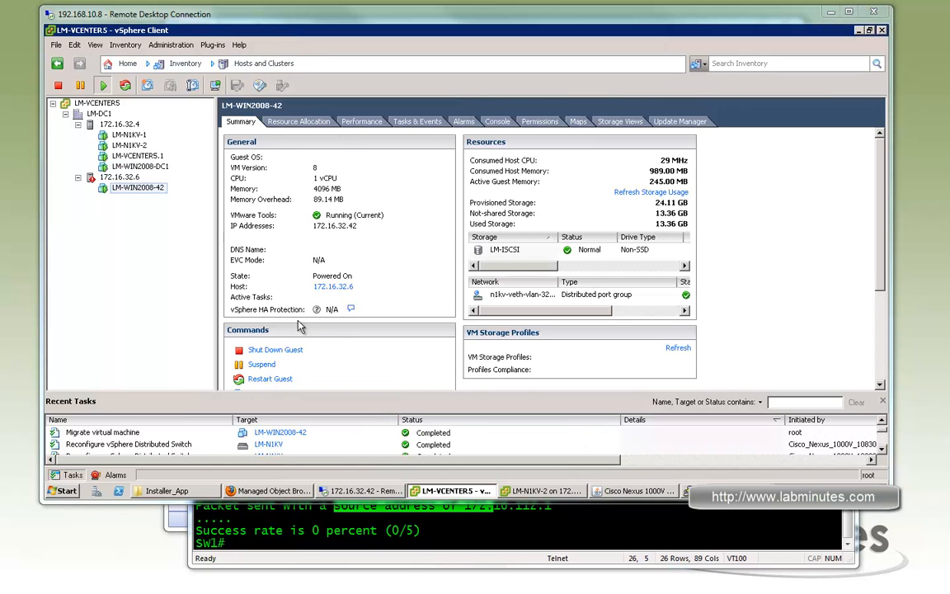
Step: Switch back to the 172.16.32.42 remote desktop and review the ping replies from 4.2.2.2 for interruptions during the migration
left_click(373, 493)
mouse_move(559, 297)
left_mouse_down()
mouse_move(564, 239)
mouse_move(558, 318)
mouse_move(562, 296)
left_mouse_up()
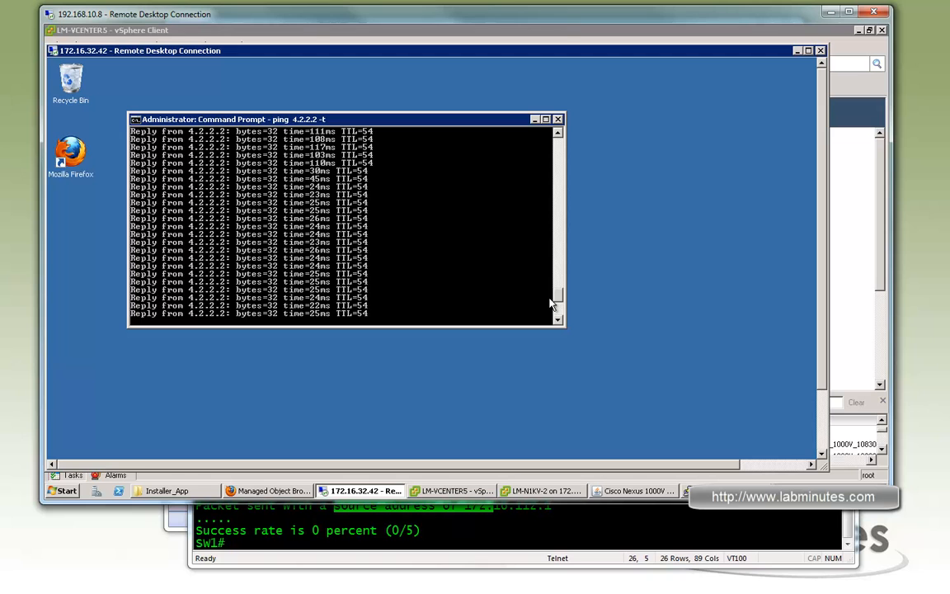